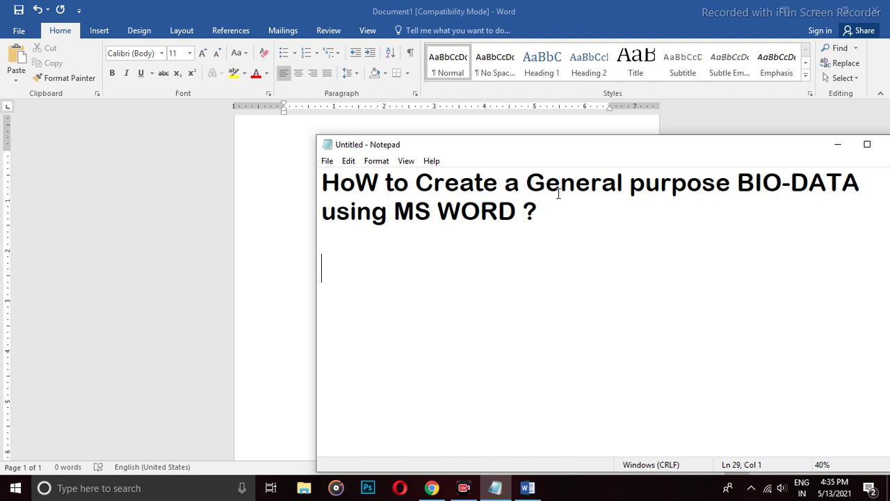
Highlight the BIO-DATA title words and the Step 1 and Step 2 plan lines in Notepad.
{"action": "double_click", "coordinate": [758, 182]}
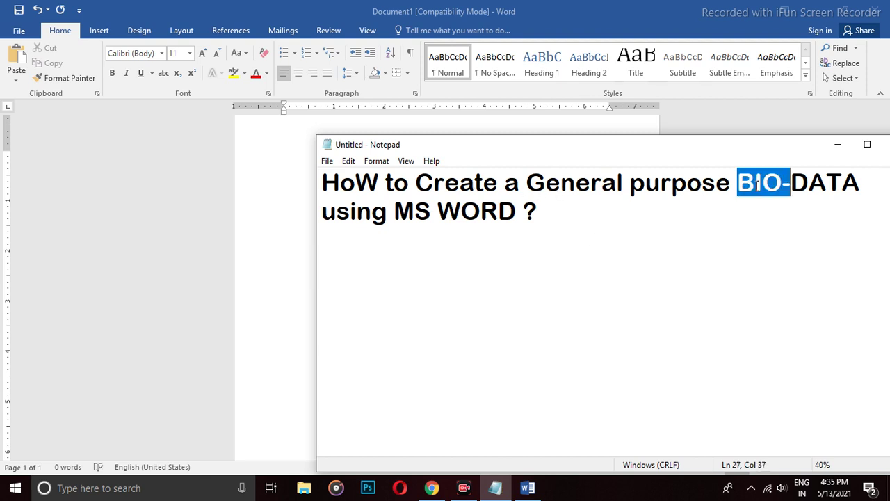
{"action": "double_click", "coordinate": [831, 185]}
{"action": "left_click", "coordinate": [567, 211]}
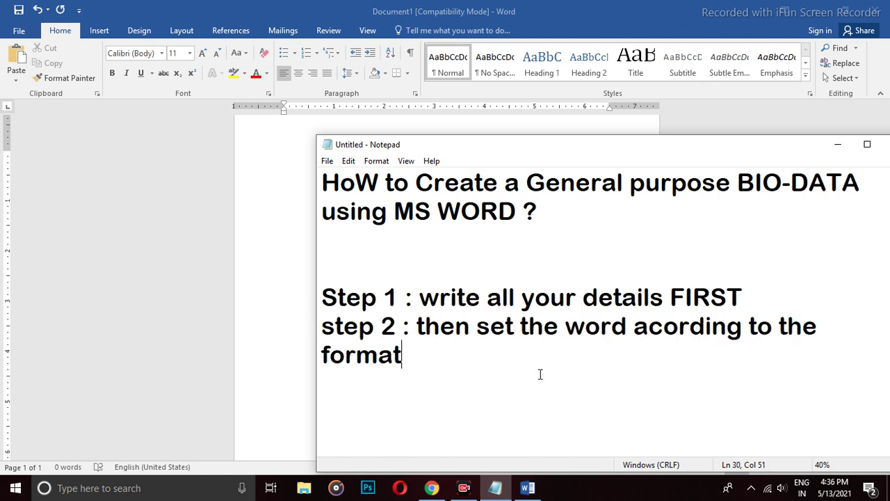
{"action": "left_click_drag", "start_coordinate": [438, 299], "coordinate": [743, 299]}
{"action": "left_click", "coordinate": [575, 358]}
{"action": "left_click_drag", "start_coordinate": [426, 338], "coordinate": [439, 359]}
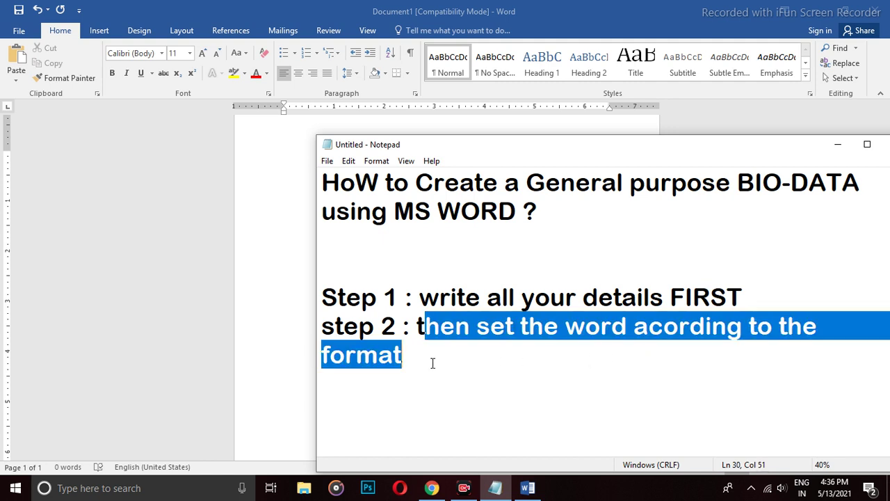
{"action": "left_click", "coordinate": [433, 363]}
Type a centered 22-point BIO-DATA title, then a left-aligned 'NAME :' label below it.
{"action": "left_click", "coordinate": [291, 216]}
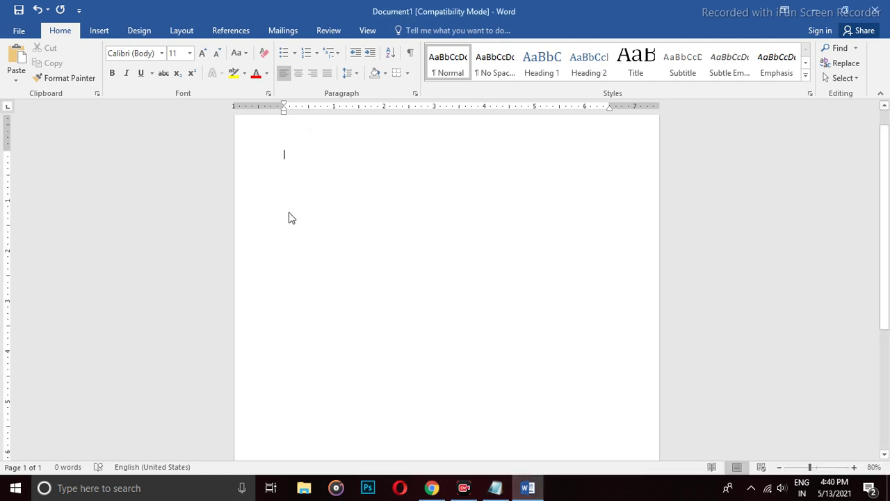
{"action": "key", "text": "ctrl+shift+period"}
{"action": "key", "text": "ctrl+shift+period"}
{"action": "key", "text": "ctrl+shift+period"}
{"action": "key", "text": "ctrl+shift+period"}
{"action": "key", "text": "ctrl+shift+period"}
{"action": "key", "text": "ctrl+shift+period"}
{"action": "scroll", "coordinate": [433, 228], "scroll_direction": "down", "scroll_amount": 1}
{"action": "type", "text": "B"}
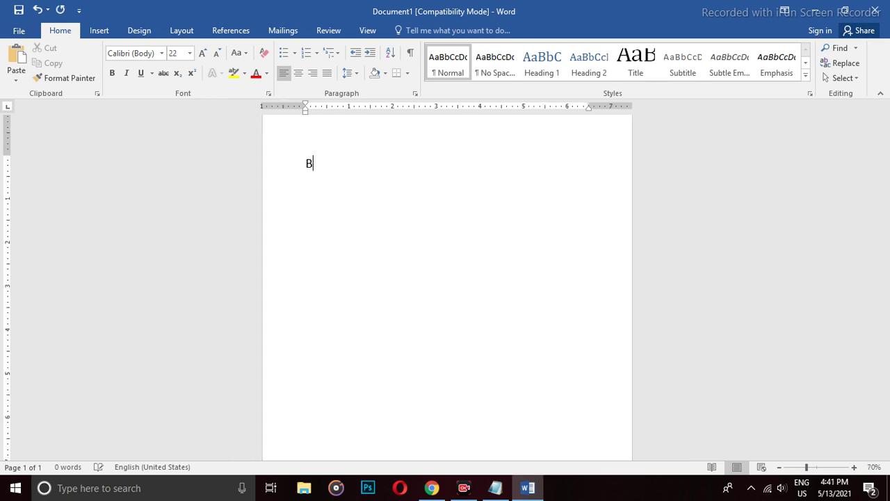
{"action": "type", "text": "IO-DATA"}
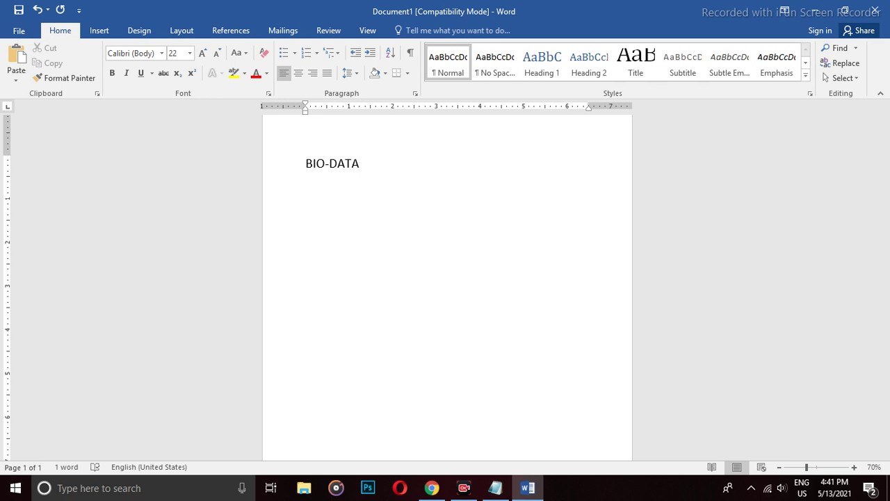
{"action": "left_click", "coordinate": [298, 73]}
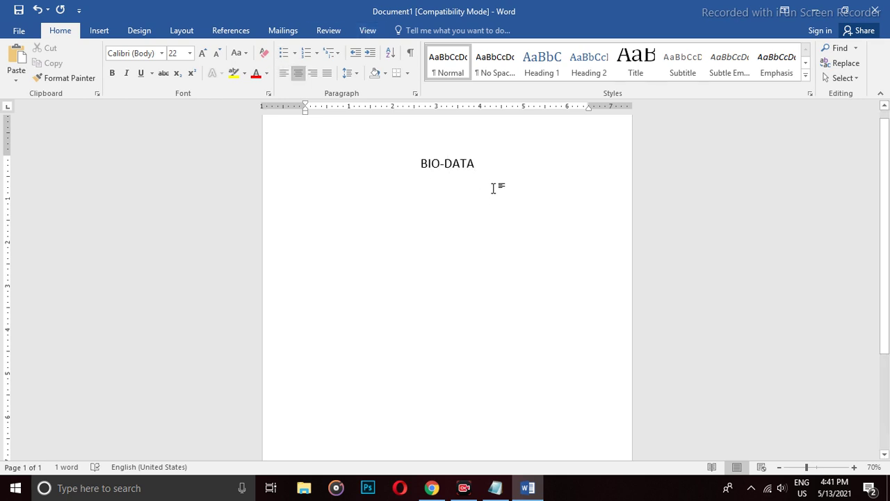
{"action": "key", "text": "Return"}
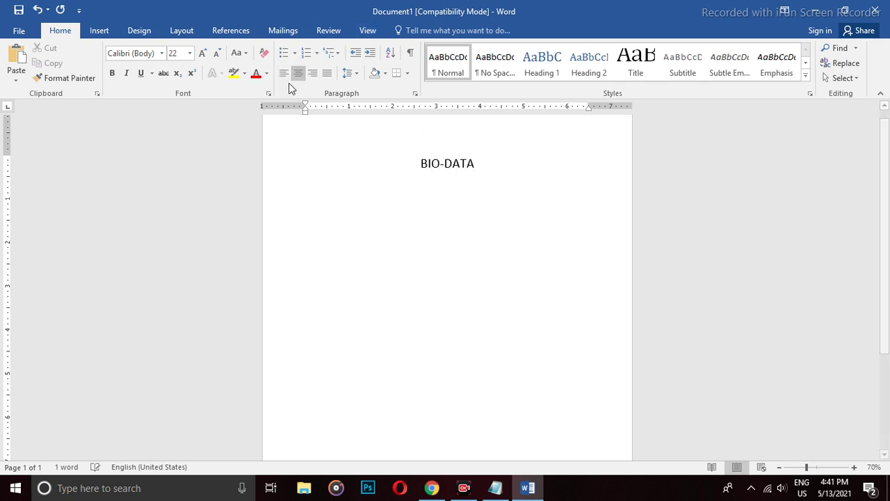
{"action": "left_click", "coordinate": [283, 73]}
{"action": "type", "text": "NAME"}
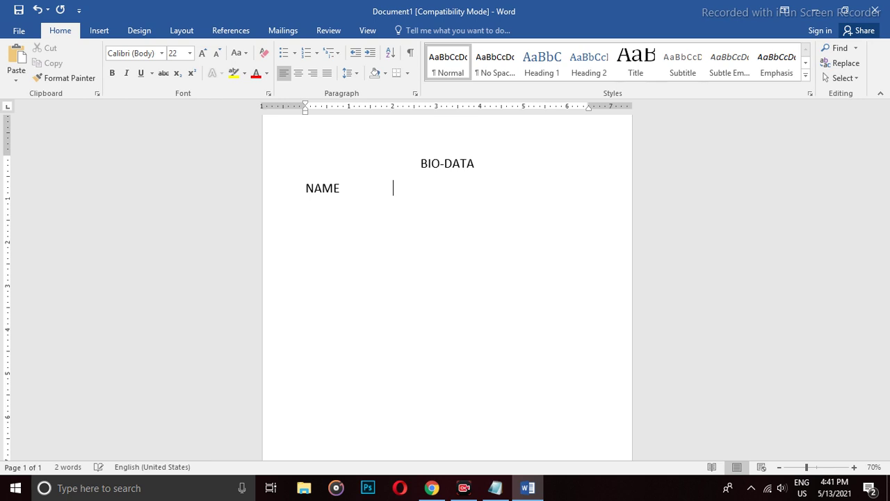
{"action": "type", "text": "              :"}
Add 'DATE OF BIRTH :', 'FATHER'S NAME :' and 'MOTHER'S NAME :' label lines.
{"action": "key", "text": "Return"}
{"action": "type", "text": "DATE OF BIRTH "}
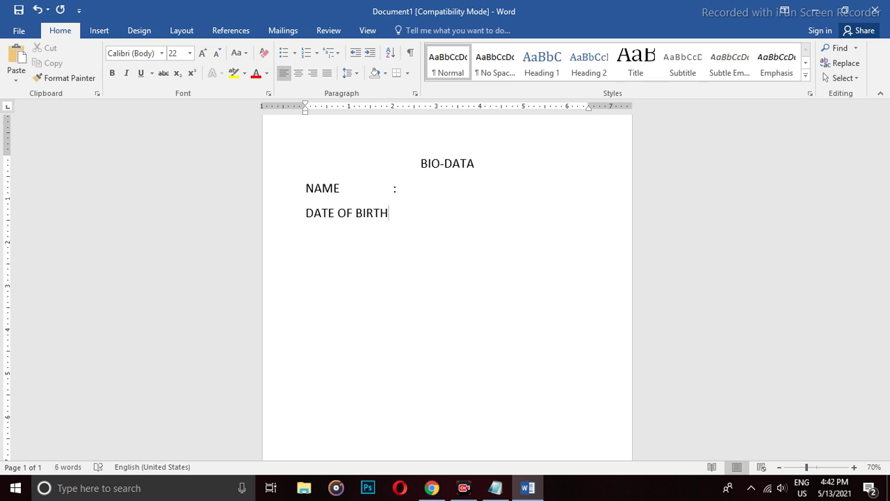
{"action": "type", "text": ":"}
{"action": "key", "text": "Return"}
{"action": "type", "text": "FATHER"}
{"action": "type", "text": "'S"}
{"action": "type", "text": " NAME"}
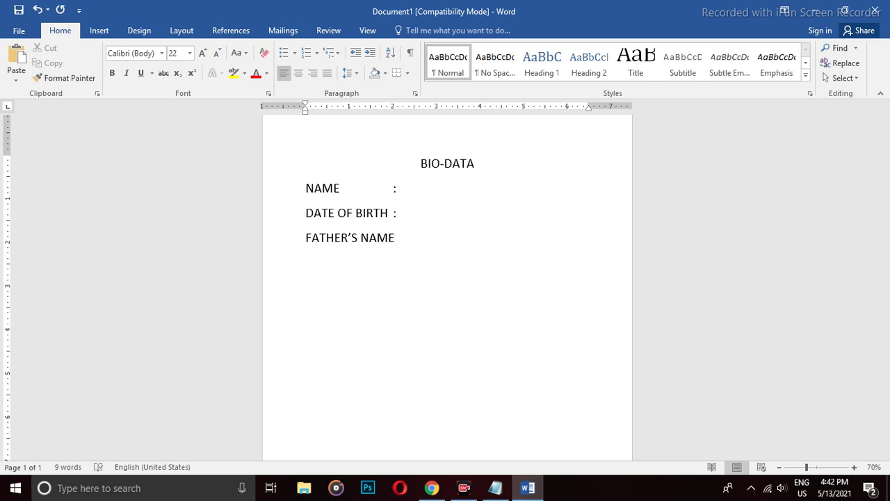
{"action": "type", "text": " :"}
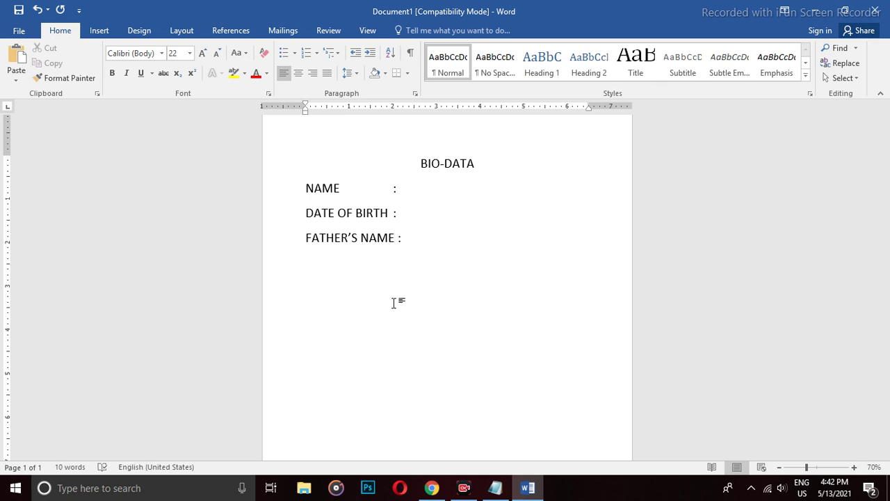
{"action": "key", "text": "Return"}
{"action": "type", "text": "MOTHER"}
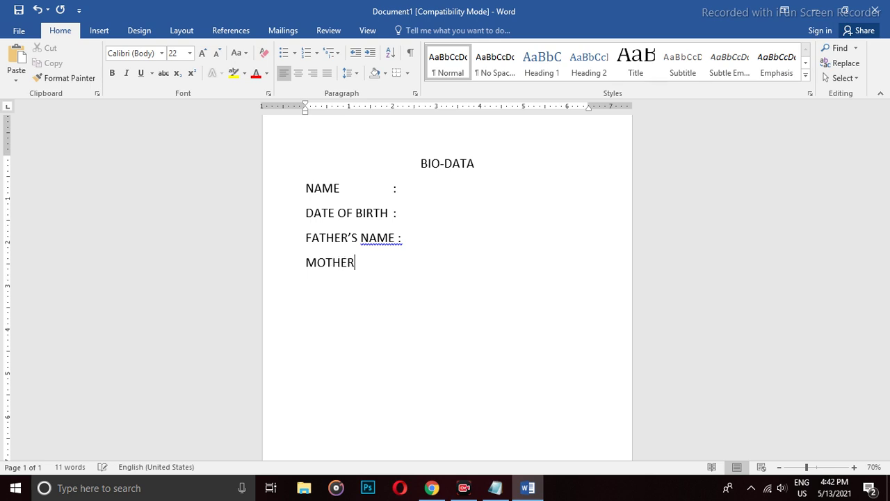
{"action": "type", "text": "'S NAME :"}
Add 'PRESENT ADDRESS :' and 'PERMANENT ADDRESS :' label lines.
{"action": "key", "text": "Return"}
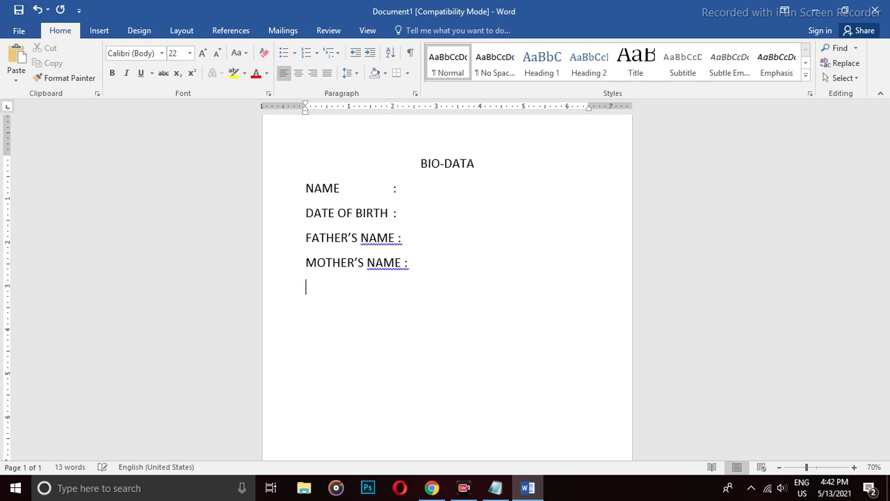
{"action": "type", "text": "PRESENT ADD"}
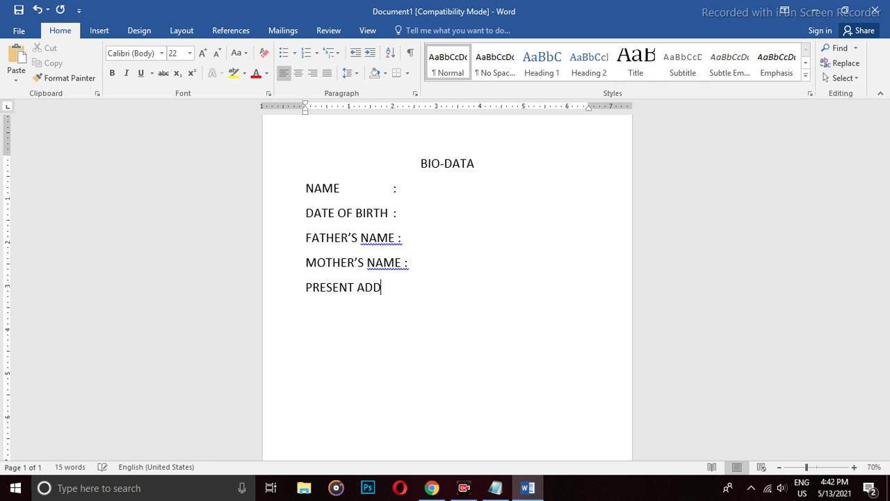
{"action": "type", "text": "RESS"}
{"action": "type", "text": "\""}
{"action": "key", "text": "BackSpace"}
{"action": "type", "text": ":"}
{"action": "key", "text": "Return"}
{"action": "type", "text": "PERMA"}
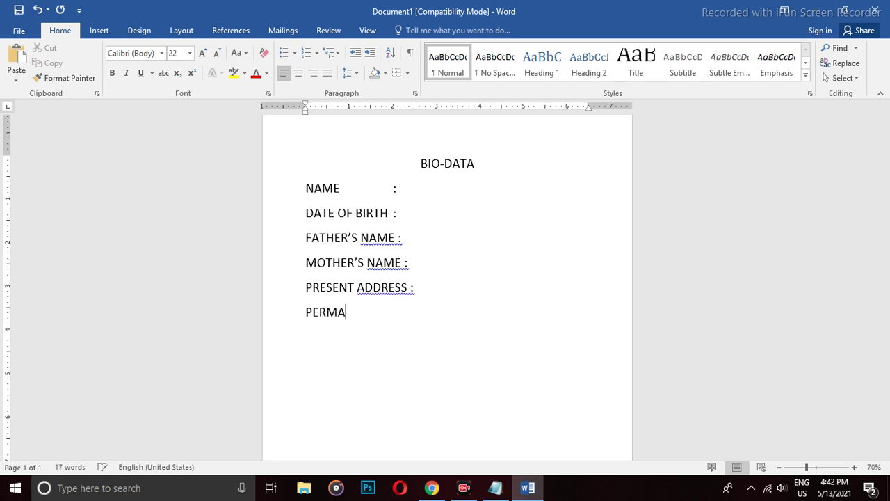
{"action": "type", "text": "NENT ADDRESS"}
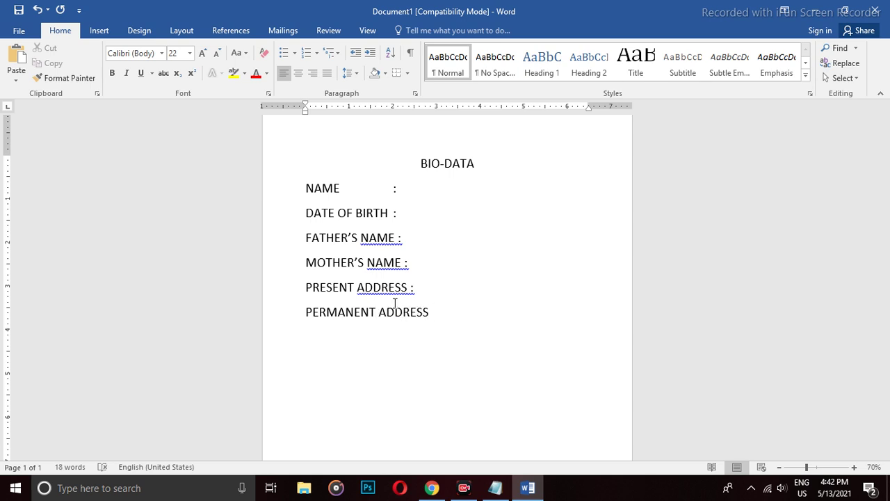
{"action": "type", "text": " :"}
Tab the PRESENT ADDRESS and NAME colons out to a shared column.
{"action": "key", "text": "Up"}
{"action": "key", "text": "Tab"}
{"action": "key", "text": "Tab"}
{"action": "key", "text": "Left"}
{"action": "key", "text": "Up"}
{"action": "key", "text": "Up"}
{"action": "key", "text": "Up"}
{"action": "key", "text": "Tab"}
{"action": "key", "text": "Tab"}
{"action": "key", "text": "Down"}
{"action": "key", "text": "Up"}
{"action": "key", "text": "Up"}
{"action": "key", "text": "Right"}
{"action": "key", "text": "Down"}
Tab the DATE OF BIRTH, FATHER'S NAME, MOTHER'S NAME and PERMANENT ADDRESS colons into the same column.
{"action": "key", "text": "Tab"}
{"action": "key", "text": "Tab"}
{"action": "key", "text": "Down"}
{"action": "key", "text": "Left"}
{"action": "key", "text": "Tab"}
{"action": "key", "text": "Tab"}
{"action": "key", "text": "Down"}
{"action": "key", "text": "Left"}
{"action": "key", "text": "Tab"}
{"action": "key", "text": "Tab"}
{"action": "key", "text": "Down"}
{"action": "key", "text": "Down"}
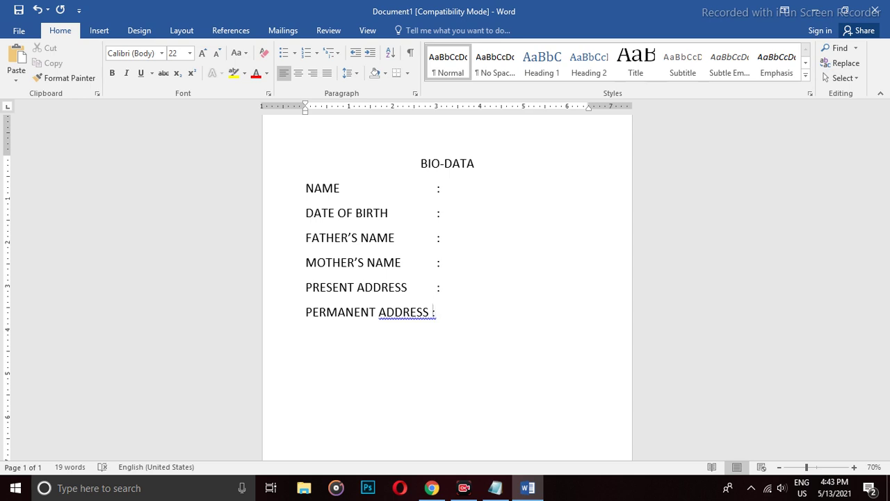
{"action": "key", "text": "Tab"}
Add NATIONALITY, RELIGN and CASTE labels, each tabbed to the colon column.
{"action": "type", "text": "NATIO"}
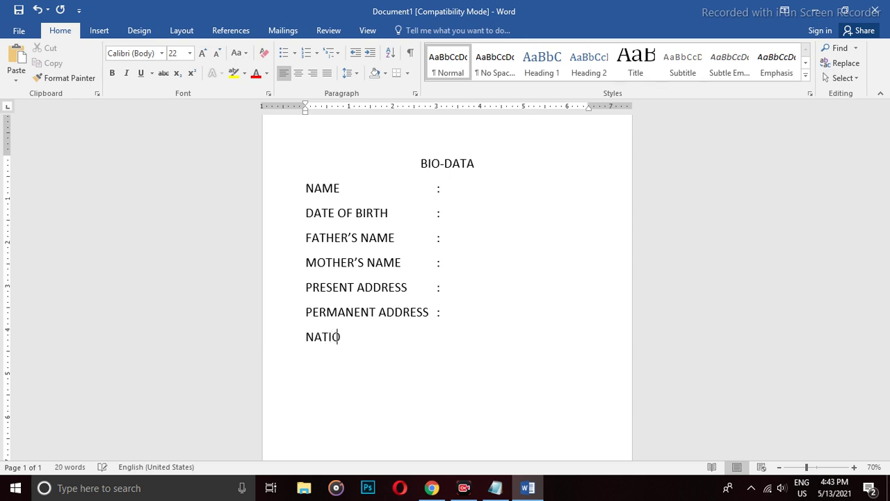
{"action": "type", "text": "NALITY"}
{"action": "key", "text": "Tab"}
{"action": "type", "text": ":"}
{"action": "key", "text": "Return"}
{"action": "type", "text": "RELIGN"}
{"action": "key", "text": "Tab"}
{"action": "key", "text": "Tab"}
{"action": "type", "text": ":"}
{"action": "key", "text": "Return"}
{"action": "type", "text": "CASTE"}
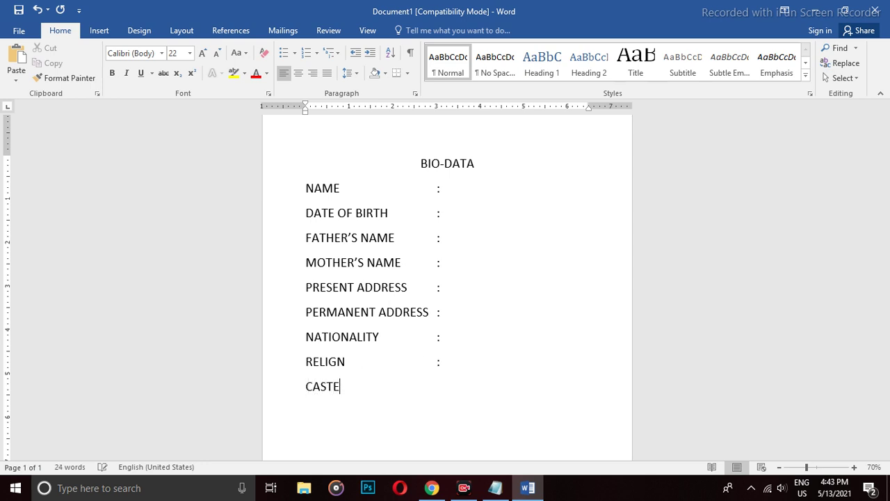
{"action": "key", "text": "Tab"}
{"action": "key", "text": "Tab"}
{"action": "key", "text": "Tab"}
{"action": "key", "text": "Return"}
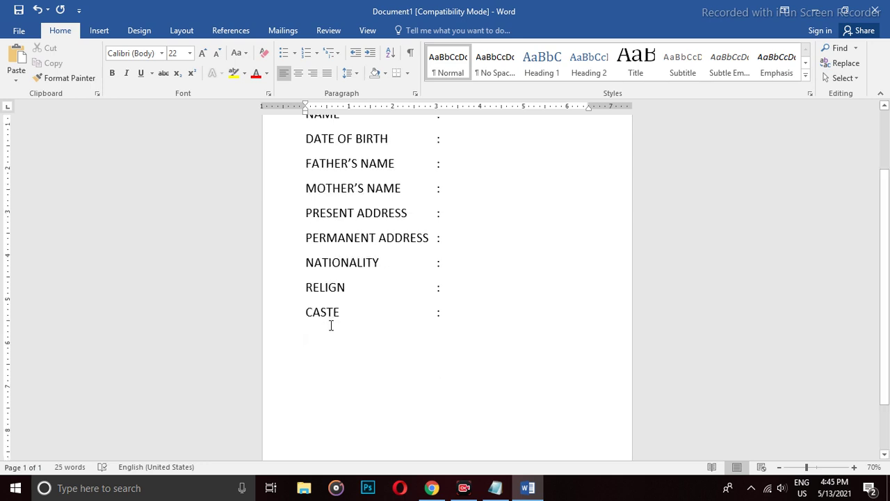
Shrink all the document text to 18 pt.
{"action": "scroll", "coordinate": [330, 325], "scroll_direction": "up", "scroll_amount": 1}
{"action": "key", "text": "ctrl+a"}
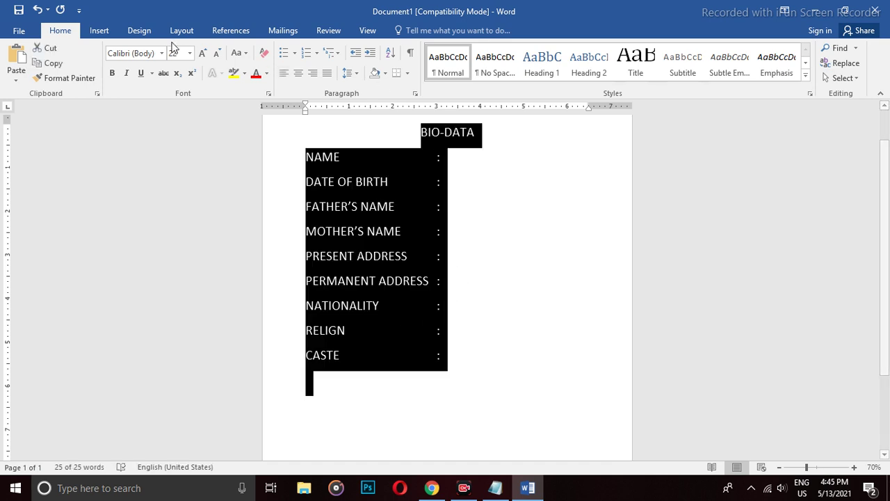
{"action": "left_click", "coordinate": [218, 52]}
{"action": "left_click", "coordinate": [218, 53]}
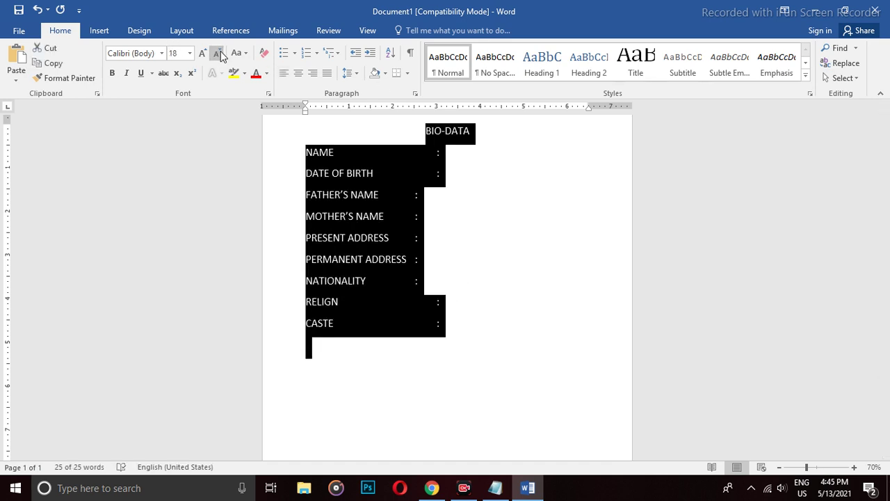
{"action": "left_click", "coordinate": [370, 330]}
Remove the space after each label line down to CASTE.
{"action": "left_click_drag", "start_coordinate": [369, 329], "coordinate": [302, 155]}
{"action": "left_click_drag", "start_coordinate": [453, 361], "coordinate": [295, 156]}
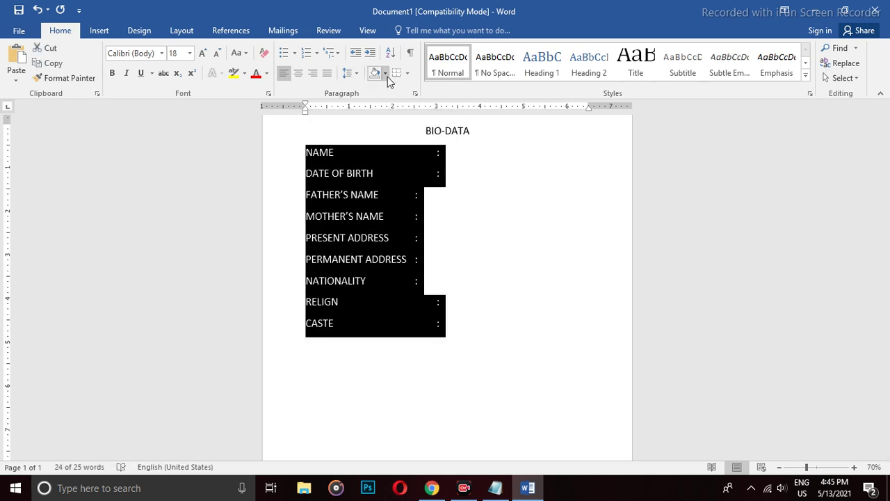
{"action": "left_click", "coordinate": [353, 74]}
{"action": "left_click", "coordinate": [376, 216]}
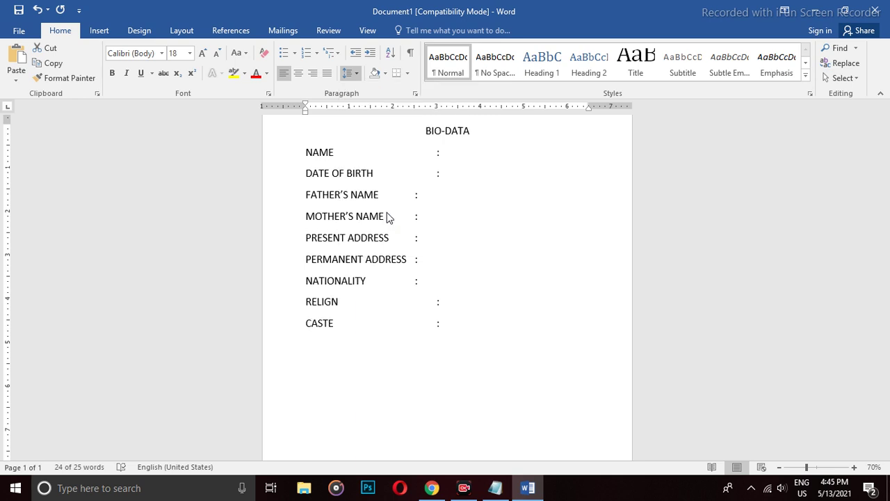
{"action": "scroll", "coordinate": [480, 229], "scroll_direction": "up", "scroll_amount": 1}
{"action": "left_click", "coordinate": [466, 332]}
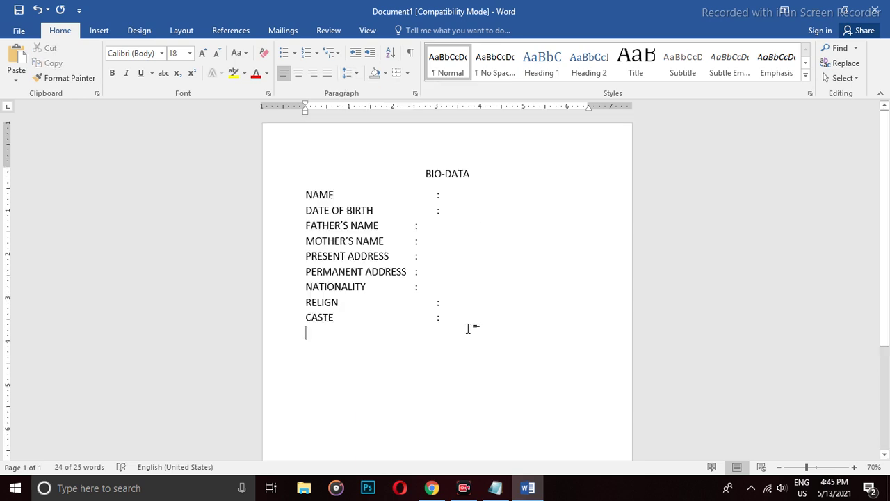
Set the NAME to CASTE label lines to 1.5 line spacing.
{"action": "left_click_drag", "start_coordinate": [381, 328], "coordinate": [307, 193]}
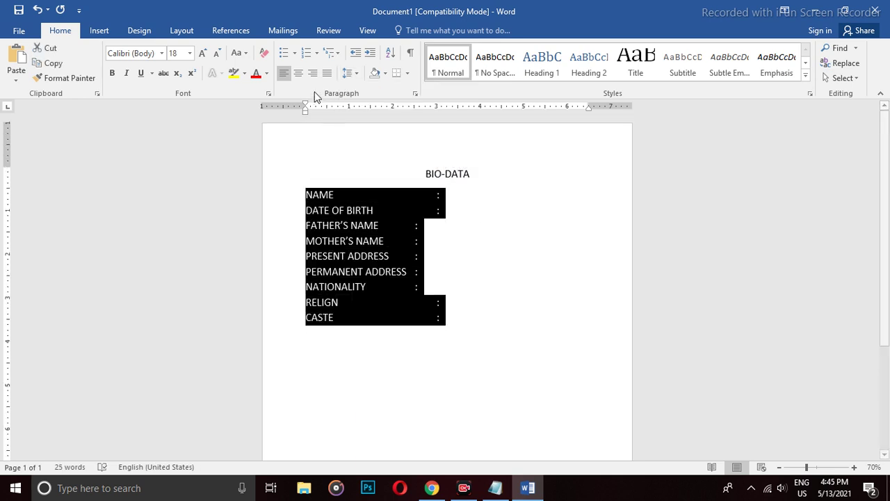
{"action": "left_click", "coordinate": [355, 74]}
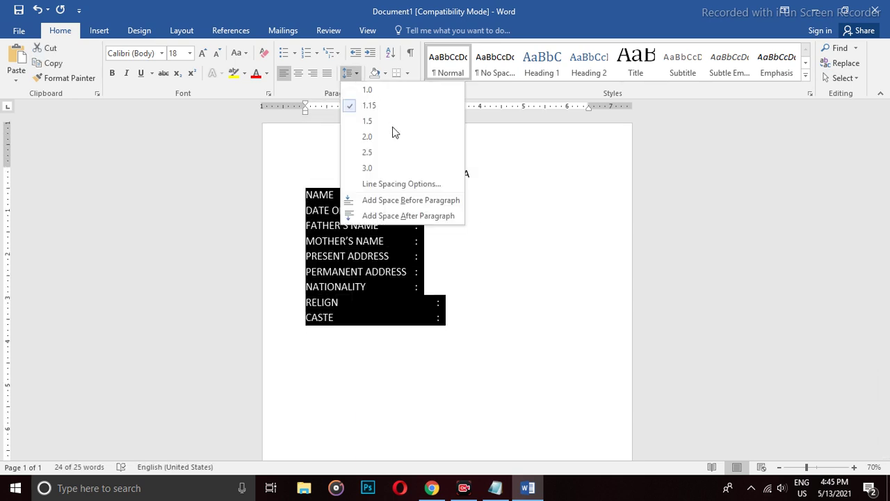
{"action": "left_click", "coordinate": [376, 89]}
{"action": "left_click", "coordinate": [356, 75]}
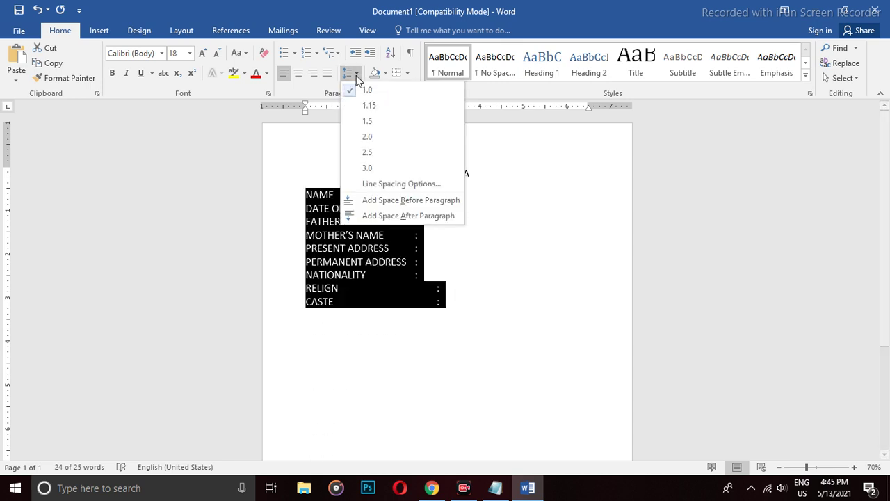
{"action": "left_click", "coordinate": [384, 131]}
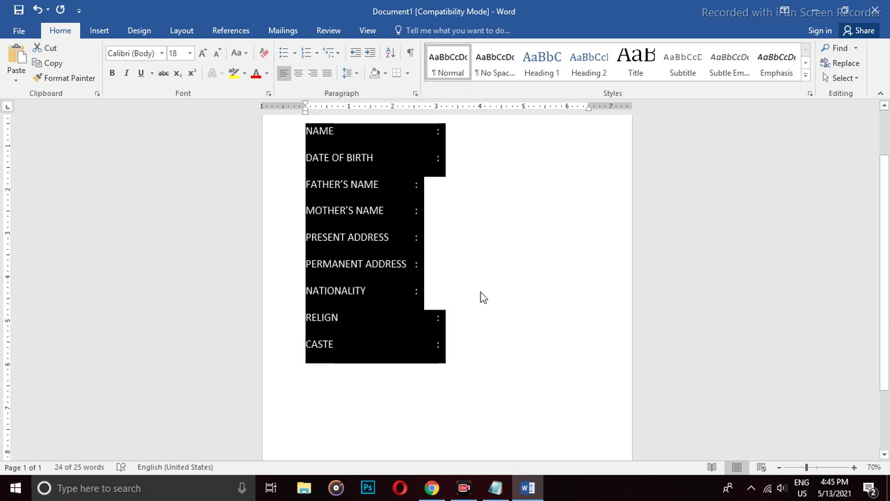
{"action": "scroll", "coordinate": [480, 297], "scroll_direction": "up", "scroll_amount": 1}
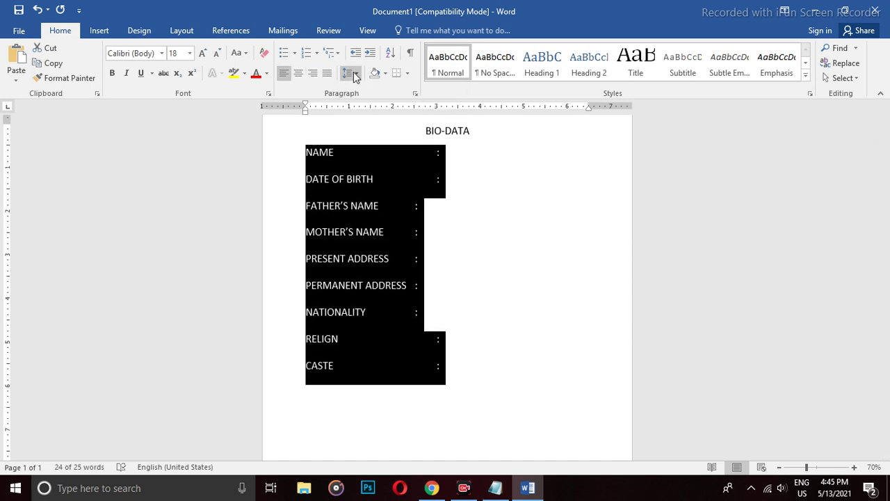
{"action": "left_click", "coordinate": [353, 75]}
{"action": "left_click", "coordinate": [368, 118]}
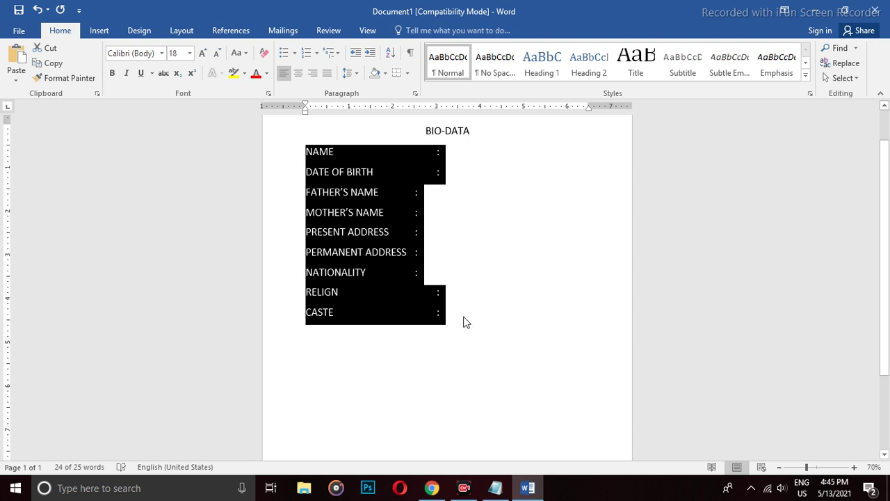
{"action": "left_click", "coordinate": [464, 320]}
Tab the FATHER'S NAME and MOTHER'S NAME colons into line with the others.
{"action": "left_click", "coordinate": [415, 195]}
{"action": "key", "text": "Tab"}
{"action": "left_click", "coordinate": [416, 212]}
{"action": "key", "text": "Tab"}
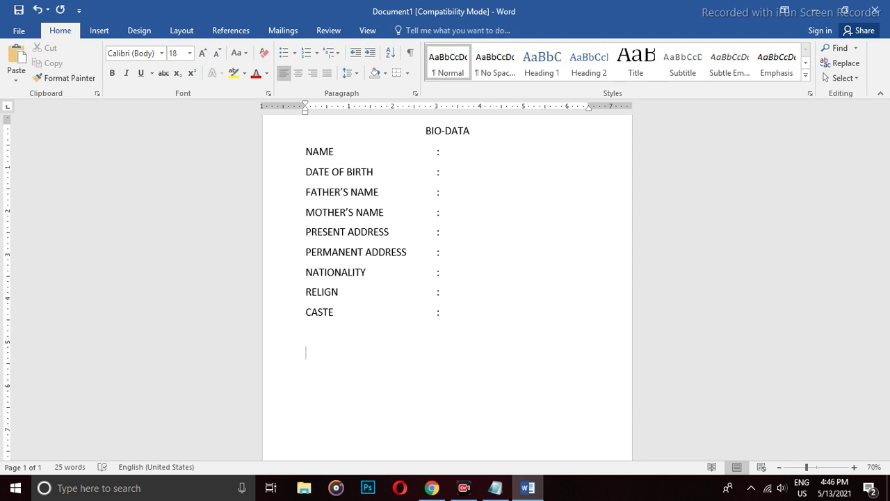
Type 'EDUCATIONAL QUALIFICATION :' below CASTE with an empty line beneath it, removing the space before the colon.
{"action": "type", "text": "EDUCATIONAL QU"}
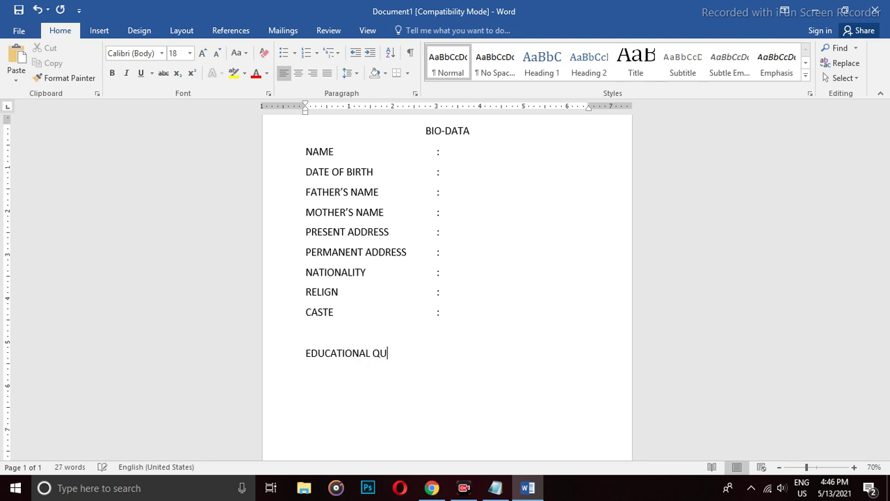
{"action": "type", "text": "ALIFICATION :"}
{"action": "key", "text": "Return"}
{"action": "key", "text": "BackSpace"}
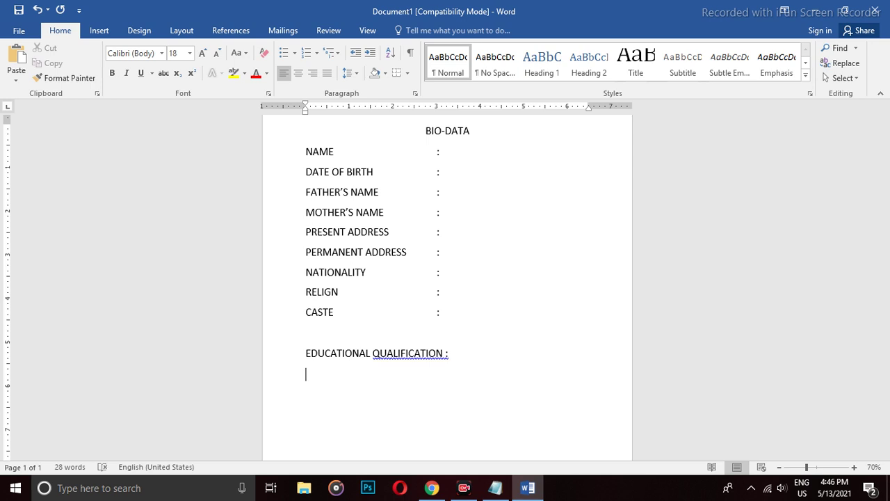
{"action": "key", "text": "BackSpace"}
{"action": "key", "text": "Left"}
{"action": "key", "text": "BackSpace"}
{"action": "left_click", "coordinate": [99, 31]}
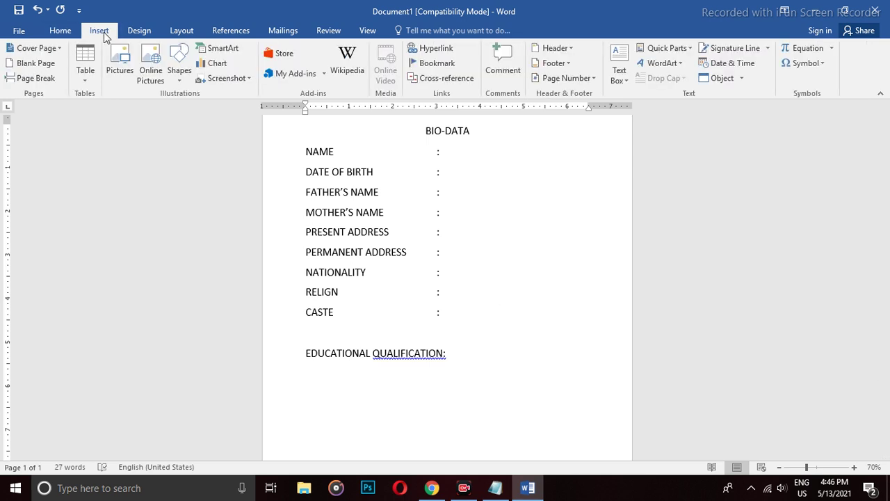
Insert a five-column table and type a centred 'EXAMINATION PASSED' in the first cell.
{"action": "left_click", "coordinate": [85, 66]}
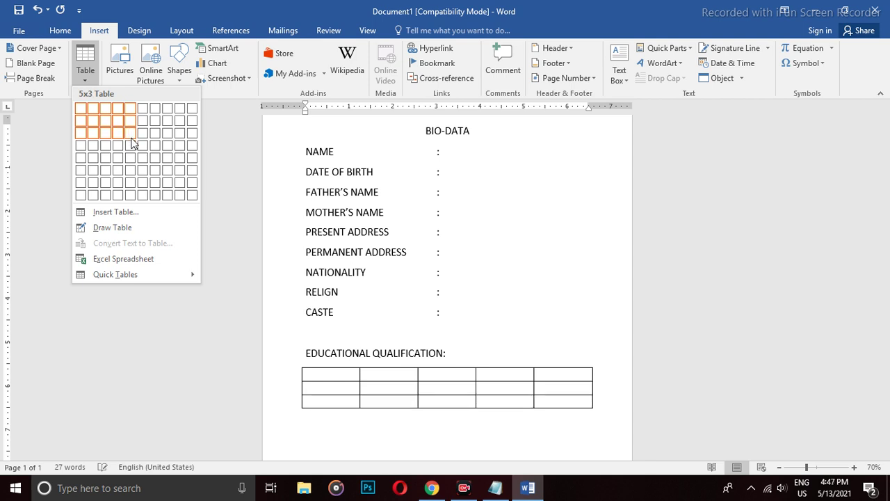
{"action": "left_click", "coordinate": [132, 148]}
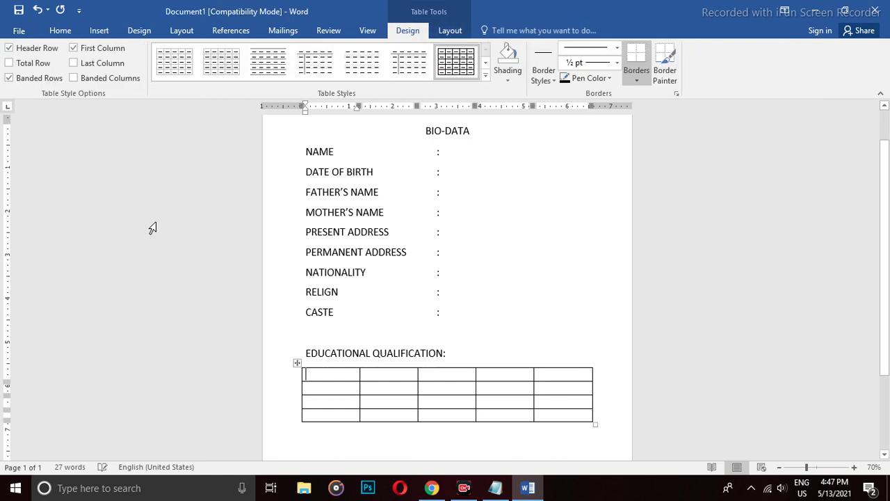
{"action": "left_click", "coordinate": [322, 376]}
{"action": "type", "text": "EXAMINATO"}
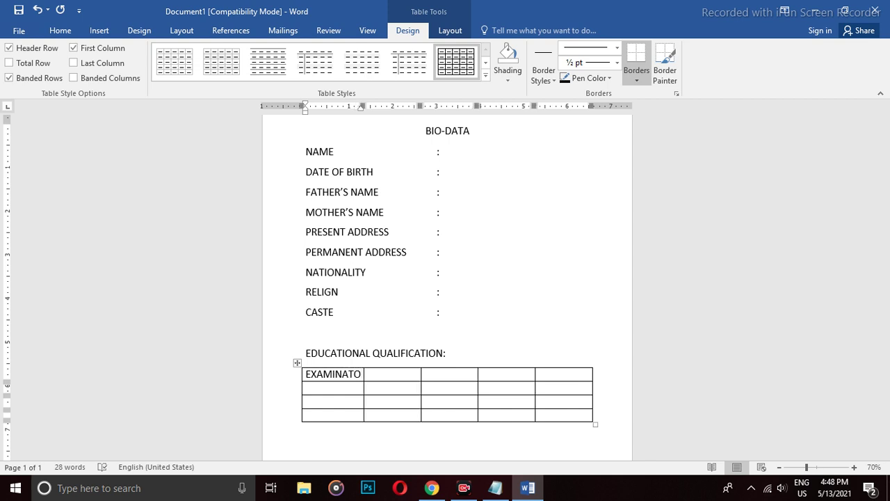
{"action": "key", "text": "BackSpace"}
{"action": "type", "text": "ION"}
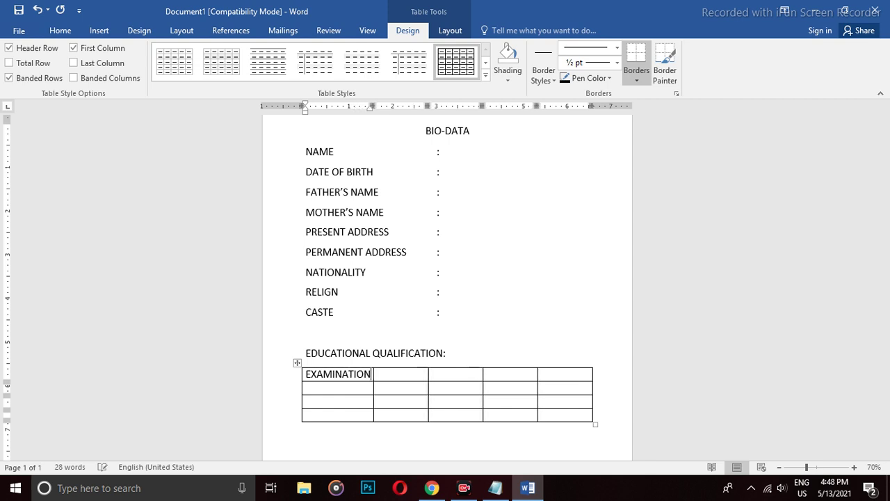
{"action": "key", "text": "Return"}
{"action": "type", "text": "PASSED"}
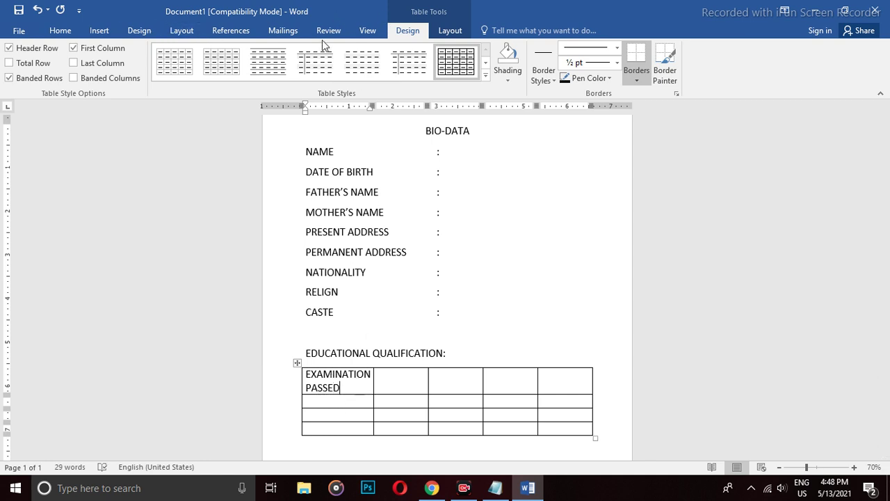
{"action": "left_click", "coordinate": [60, 30]}
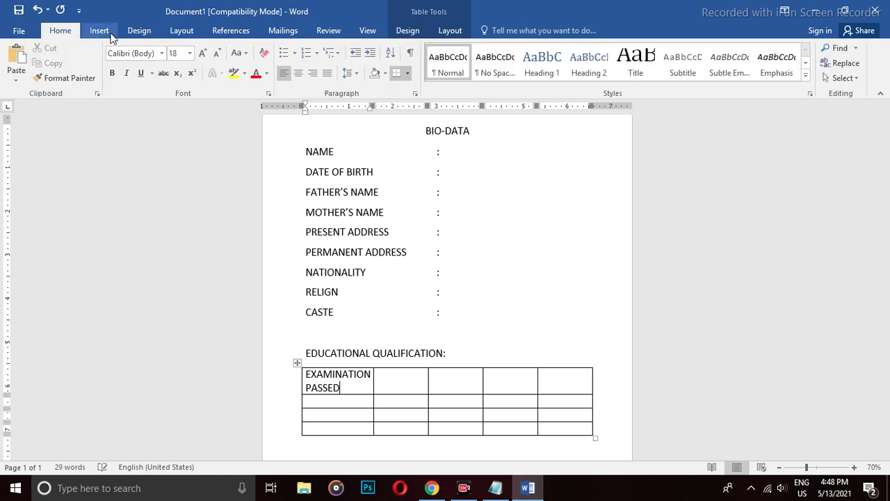
{"action": "left_click", "coordinate": [297, 73]}
Fill the remaining header cells: UNIVERSITY/ BOARD, PERCENTAGE, DIVISION, YEAR OF PASSING.
{"action": "left_click", "coordinate": [390, 381]}
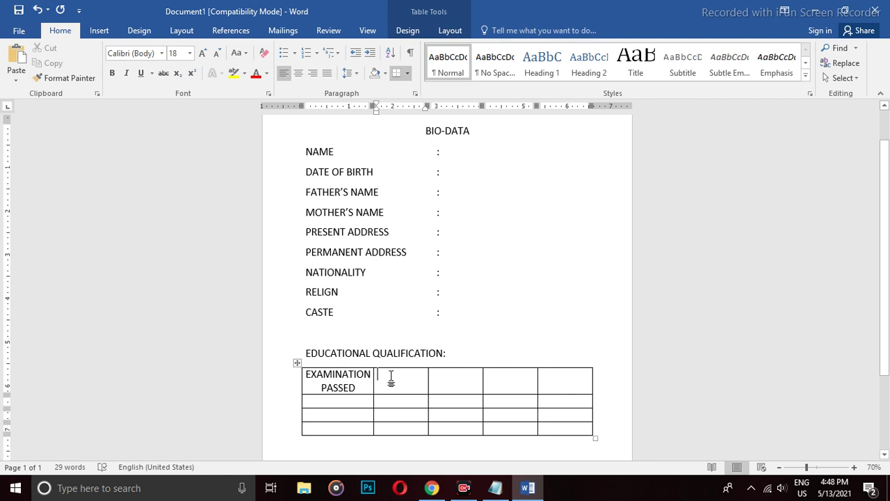
{"action": "type", "text": "UN"}
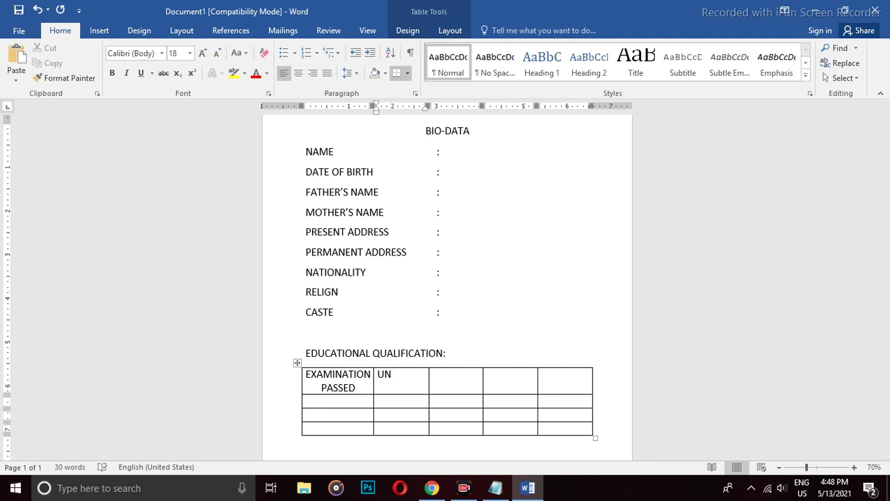
{"action": "type", "text": "IVERSITY"}
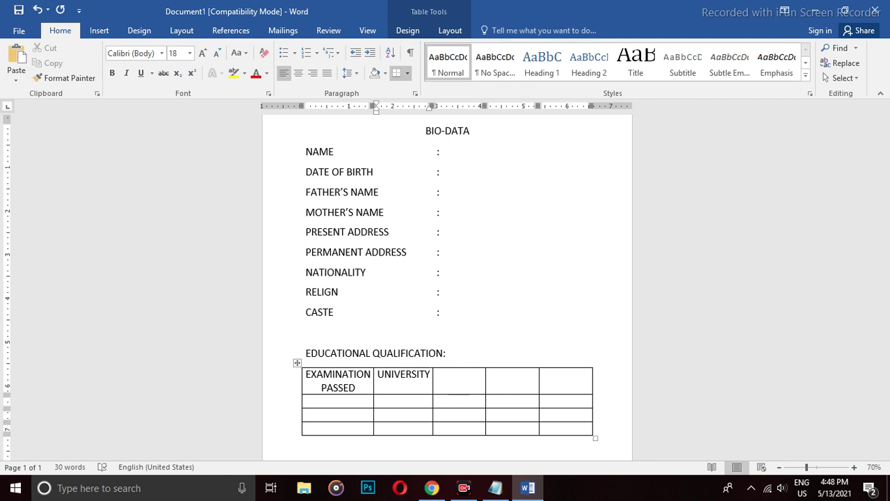
{"action": "type", "text": "/"}
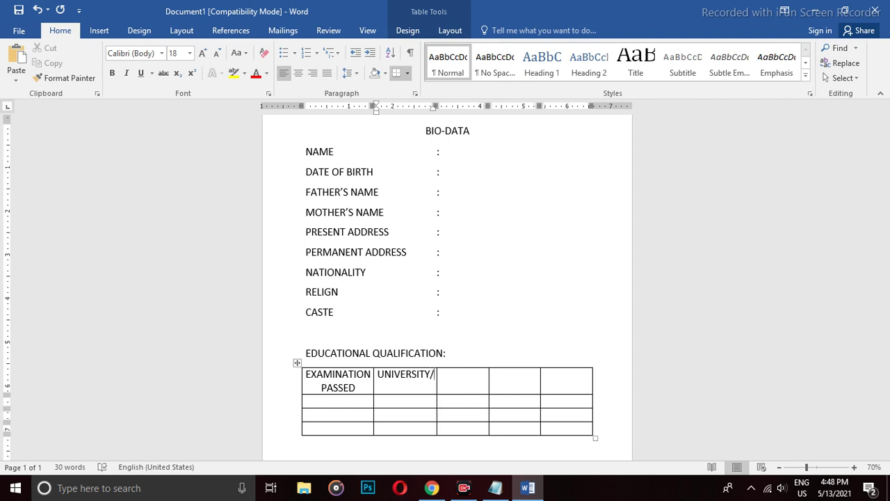
{"action": "type", "text": " SCHOOL"}
{"action": "key", "text": "BackSpace"}
{"action": "key", "text": "BackSpace"}
{"action": "key", "text": "BackSpace"}
{"action": "key", "text": "BackSpace"}
{"action": "key", "text": "BackSpace"}
{"action": "key", "text": "BackSpace"}
{"action": "key", "text": "BackSpace"}
{"action": "type", "text": "BOARD"}
{"action": "key", "text": "Tab"}
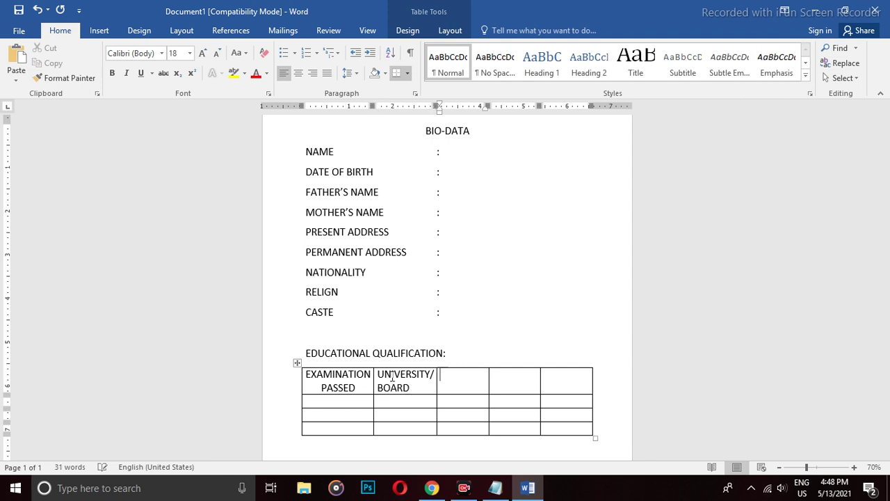
{"action": "type", "text": "PERCENTAGE"}
{"action": "key", "text": "Tab"}
{"action": "type", "text": "DI"}
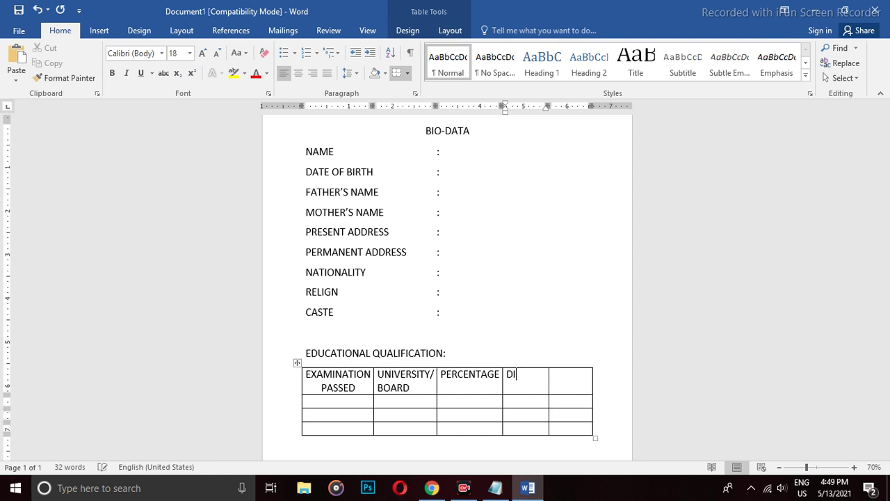
{"action": "type", "text": "VISION"}
{"action": "key", "text": "Tab"}
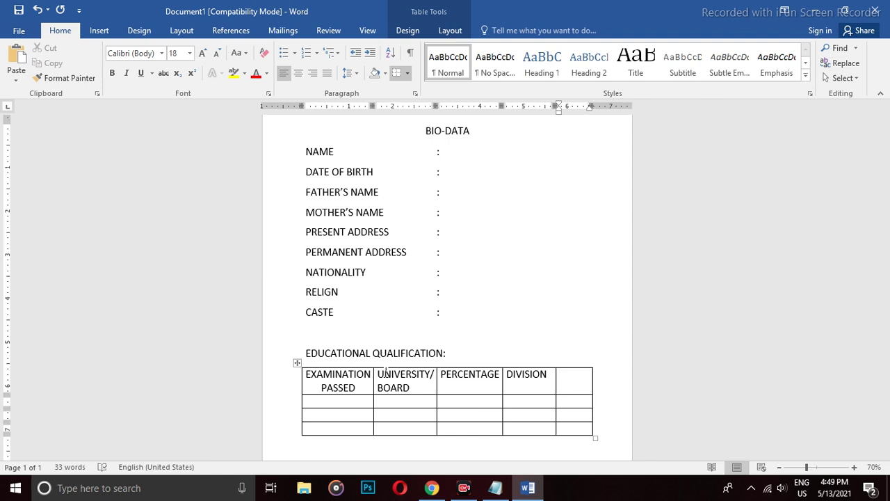
{"action": "type", "text": "YEAR OF PASSING"}
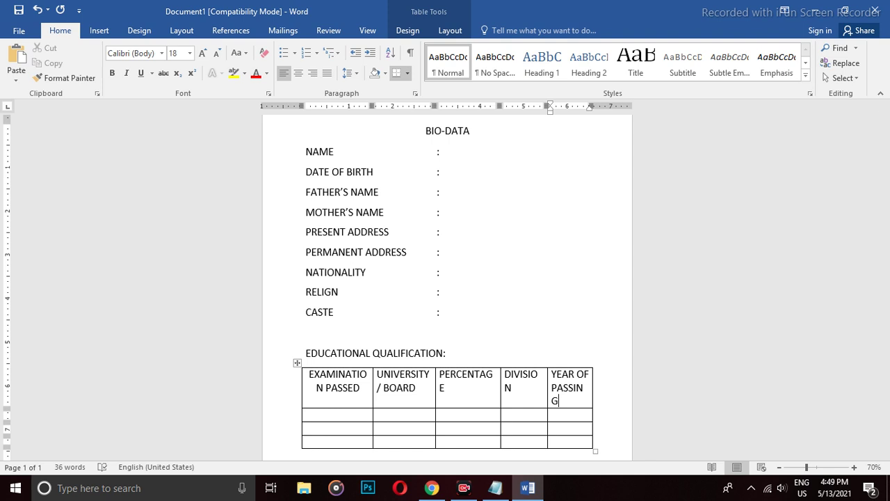
Shrink the table header row text to 16 pt and centre it.
{"action": "scroll", "coordinate": [557, 376], "scroll_direction": "down", "scroll_amount": 1}
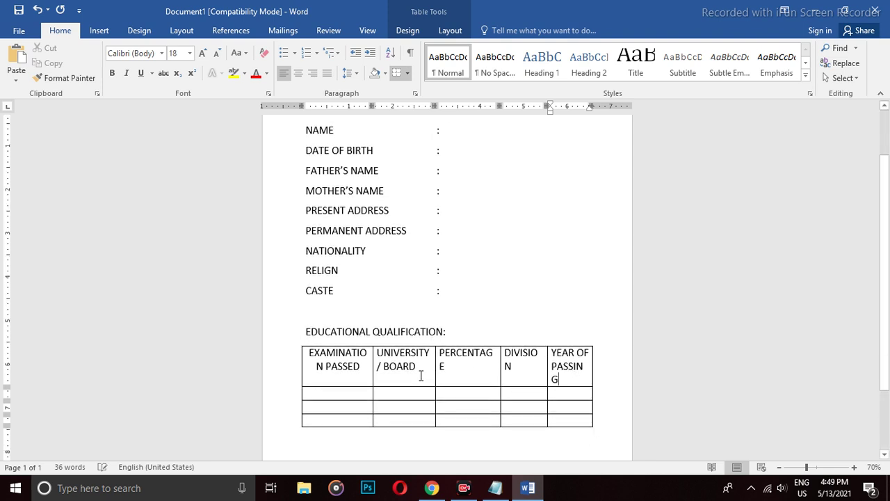
{"action": "left_click", "coordinate": [312, 362], "text": "shift"}
{"action": "left_click", "coordinate": [217, 55]}
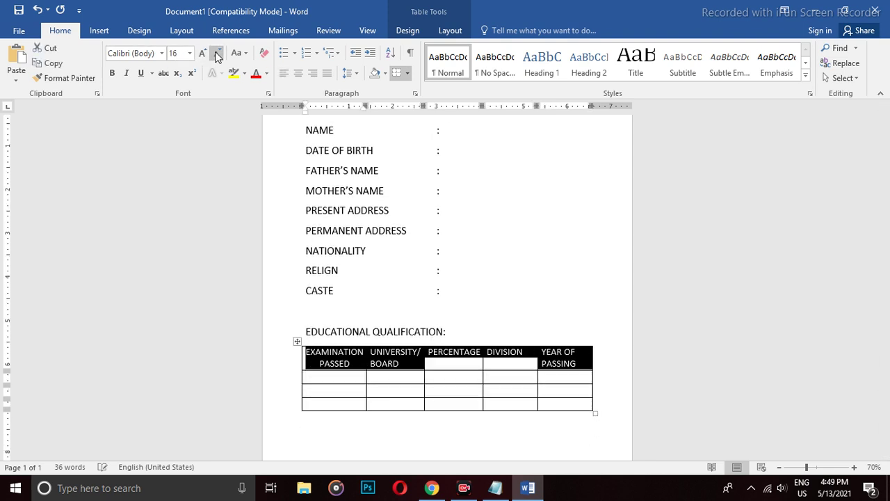
{"action": "left_click", "coordinate": [457, 366]}
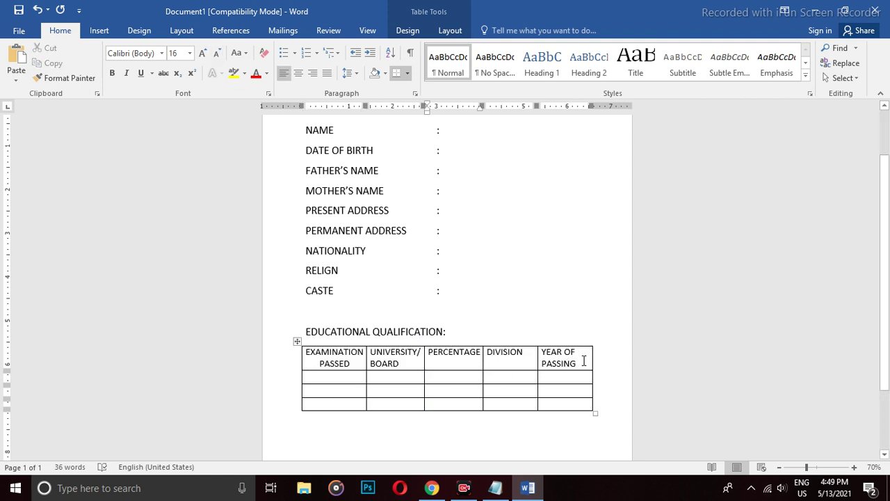
{"action": "left_click_drag", "start_coordinate": [582, 357], "coordinate": [308, 358]}
{"action": "left_click", "coordinate": [298, 73]}
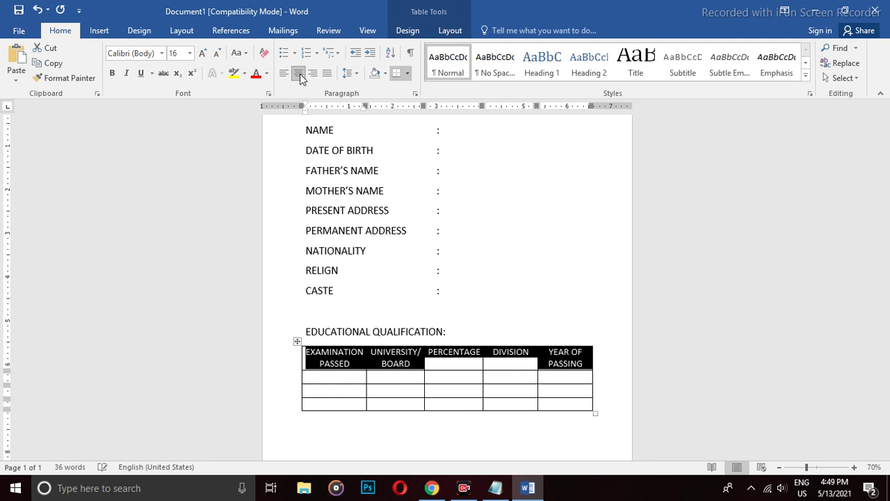
{"action": "left_click", "coordinate": [487, 379]}
Make the table header row text bold.
{"action": "left_click", "coordinate": [328, 377]}
{"action": "left_click_drag", "start_coordinate": [307, 353], "coordinate": [585, 363]}
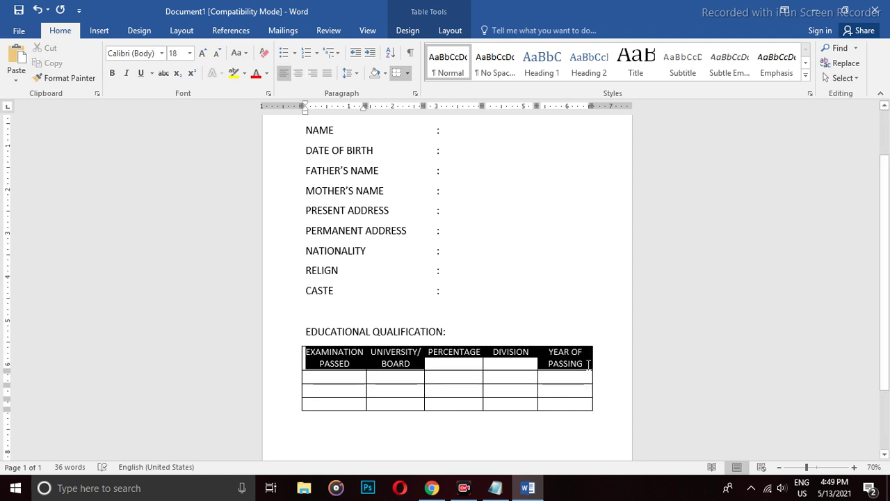
{"action": "left_click", "coordinate": [110, 75]}
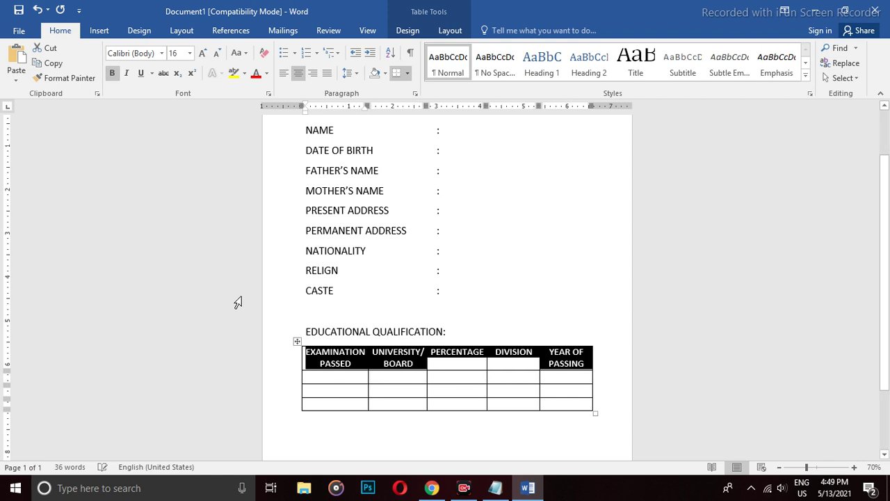
{"action": "left_click", "coordinate": [335, 379]}
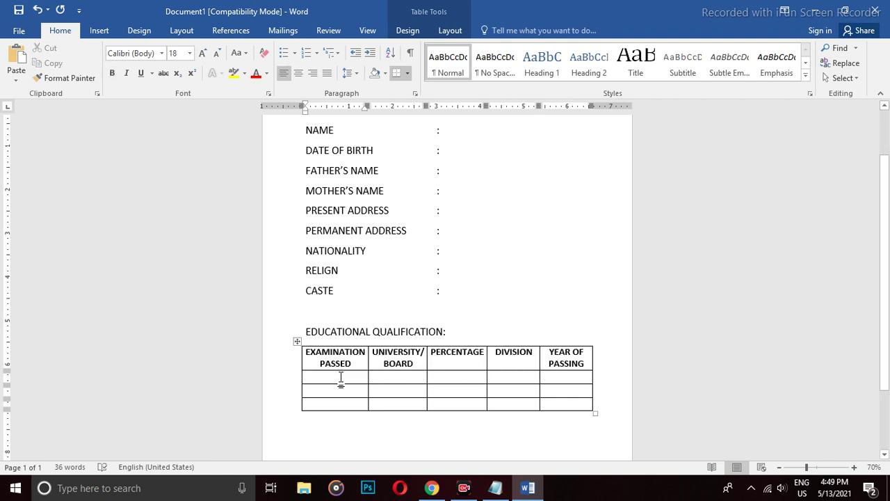
Fill the HSLC row with SEBA, 96, 1st division and 2012.
{"action": "type", "text": "HSL"}
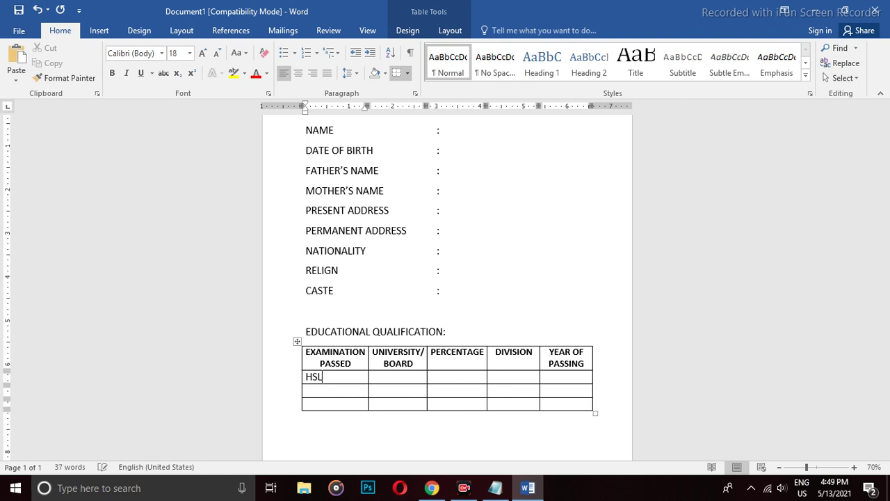
{"action": "type", "text": "C"}
{"action": "key", "text": "Return"}
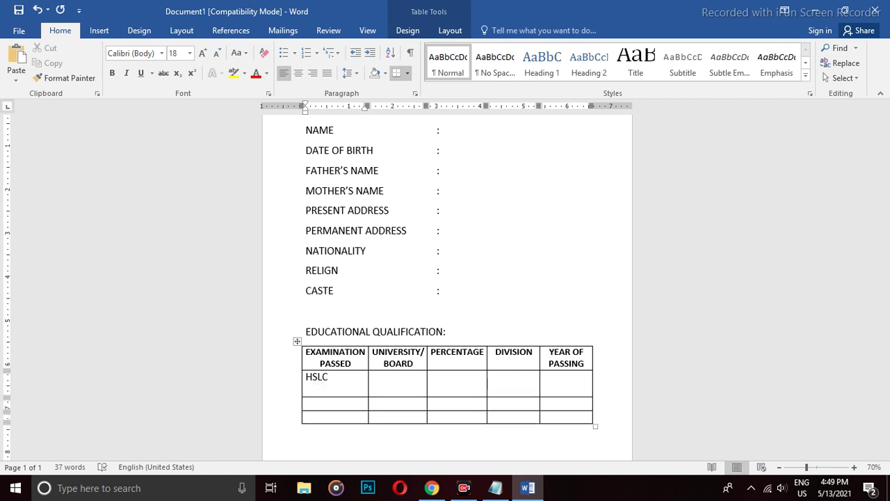
{"action": "key", "text": "BackSpace"}
{"action": "key", "text": "Tab"}
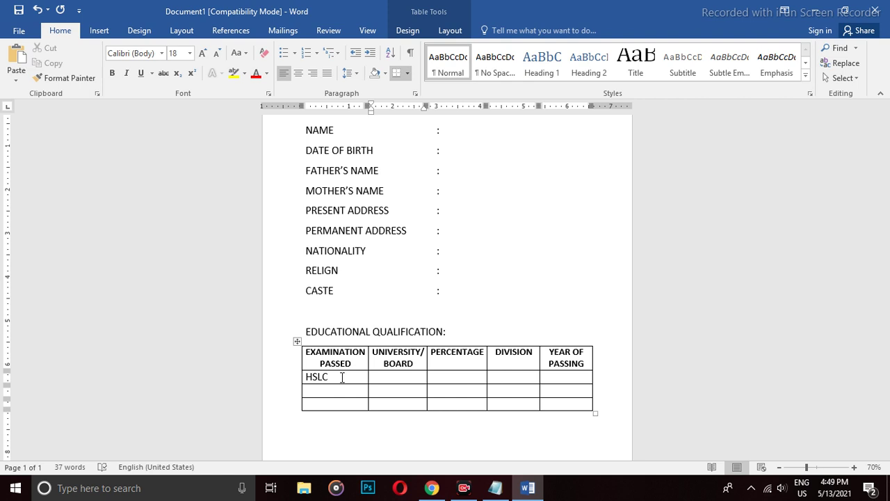
{"action": "type", "text": "SEBA"}
{"action": "key", "text": "Tab"}
{"action": "type", "text": "96"}
{"action": "key", "text": "Tab"}
{"action": "type", "text": "1ST"}
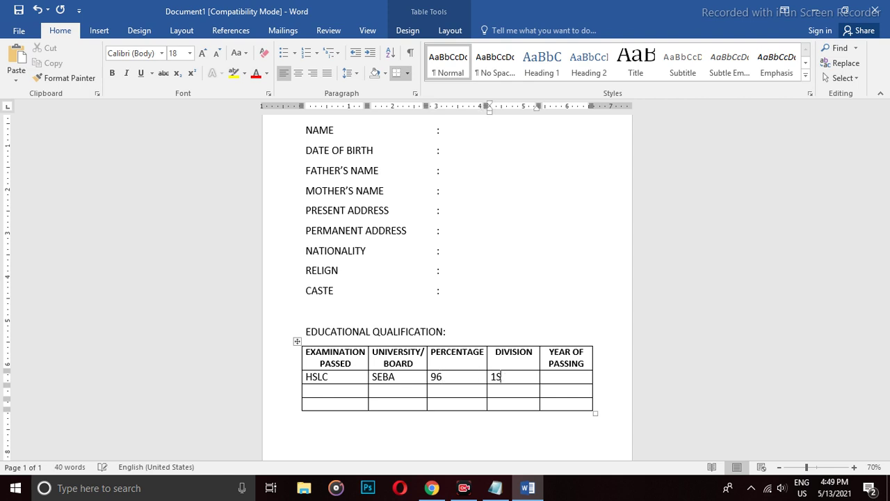
{"action": "key", "text": "BackSpace"}
{"action": "key", "text": "BackSpace"}
{"action": "type", "text": "st"}
{"action": "key", "text": "Tab"}
{"action": "type", "text": "2012"}
{"action": "key", "text": "Tab"}
Fill the HS row with AHSEC, 78, 1st division and 2014.
{"action": "type", "text": "HS"}
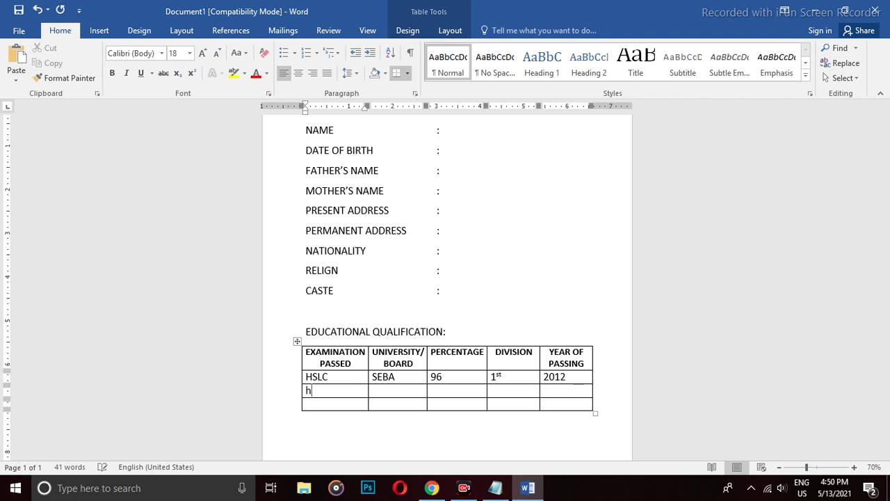
{"action": "key", "text": "BackSpace"}
{"action": "key", "text": "BackSpace"}
{"action": "type", "text": "HS"}
{"action": "key", "text": "Tab"}
{"action": "type", "text": "AHSEC"}
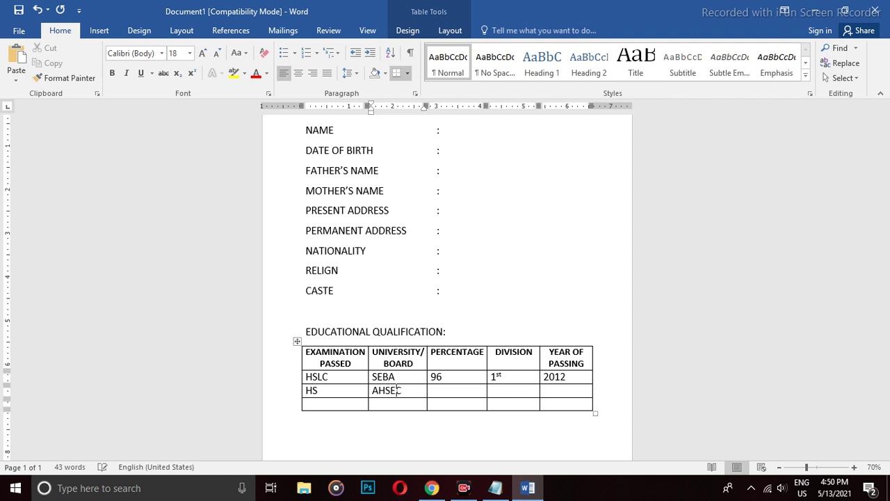
{"action": "key", "text": "Tab"}
{"action": "type", "text": "78"}
{"action": "key", "text": "Tab"}
{"action": "type", "text": "1st"}
{"action": "key", "text": "Tab"}
{"action": "type", "text": "2014"}
{"action": "key", "text": "Tab"}
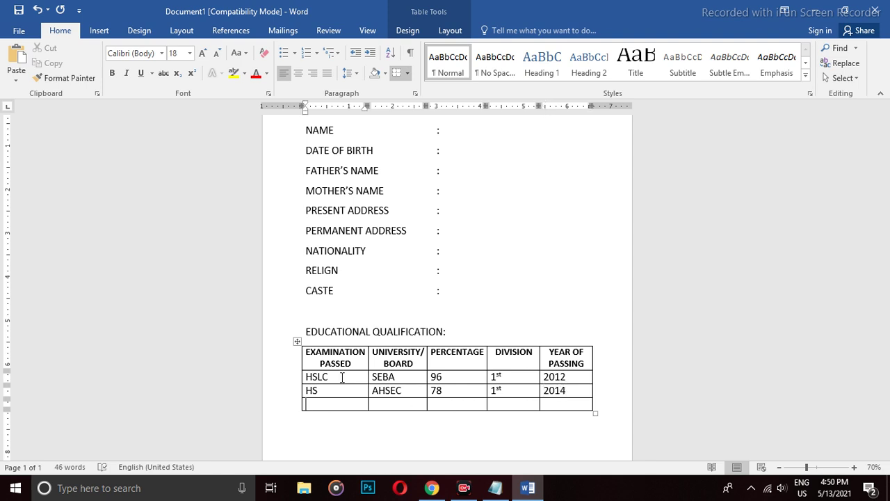
Fill the GRADUATION row with GU, 89.3, 1st division and 2017.
{"action": "type", "text": "GRADUATION"}
{"action": "key", "text": "Tab"}
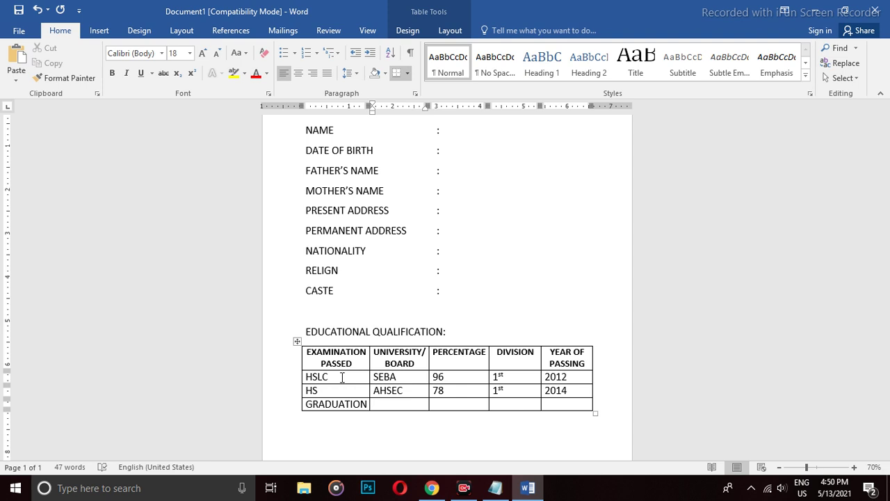
{"action": "type", "text": "GU"}
{"action": "key", "text": "Tab"}
{"action": "type", "text": "58"}
{"action": "key", "text": "BackSpace"}
{"action": "key", "text": "BackSpace"}
{"action": "type", "text": "89"}
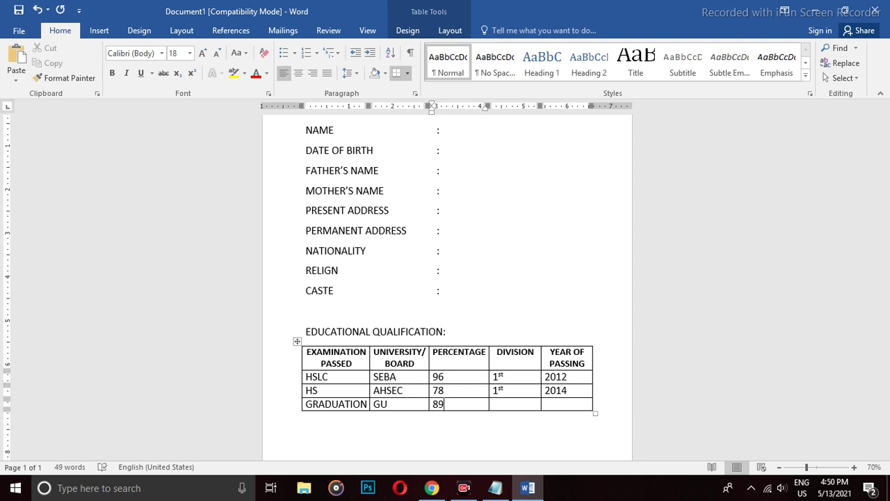
{"action": "type", "text": ".3"}
{"action": "key", "text": "Tab"}
{"action": "type", "text": "1st"}
{"action": "key", "text": "Tab"}
{"action": "type", "text": "2017"}
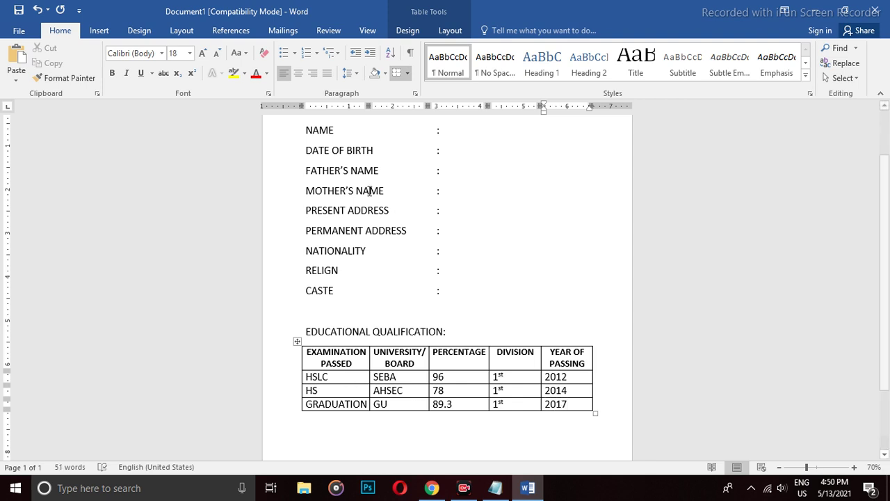
Insert an empty table row below the GRADUATION row.
{"action": "left_click_drag", "start_coordinate": [577, 407], "coordinate": [487, 405]}
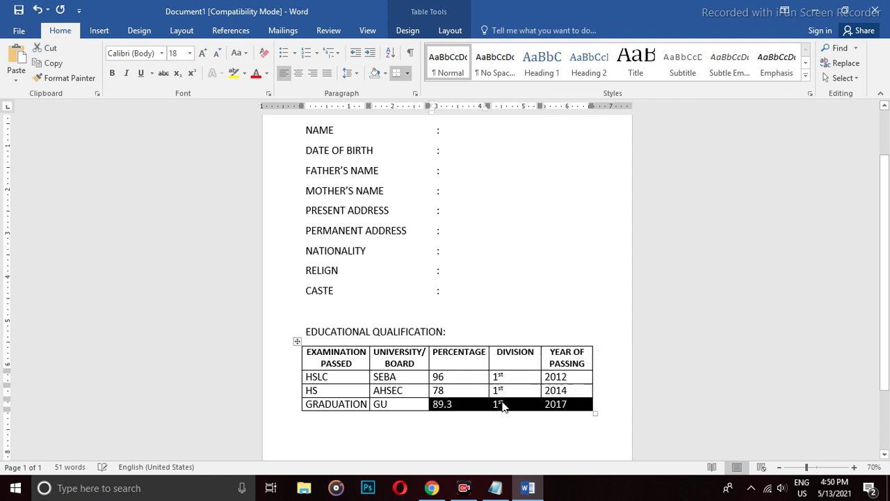
{"action": "right_click", "coordinate": [502, 403]}
{"action": "mouse_move", "coordinate": [557, 301]}
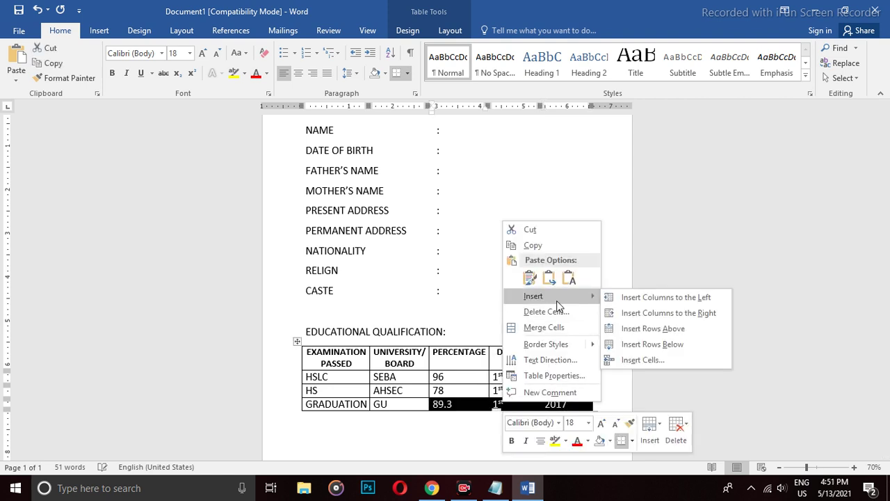
{"action": "left_click", "coordinate": [633, 348]}
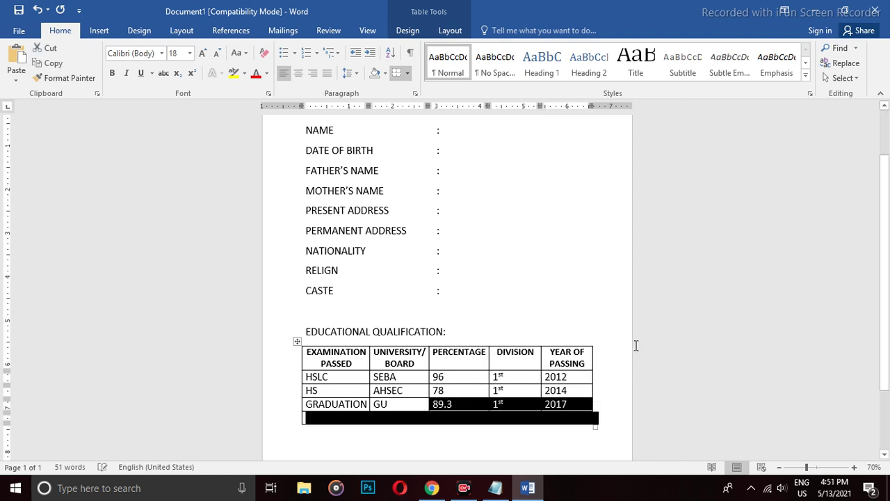
{"action": "left_click", "coordinate": [345, 419]}
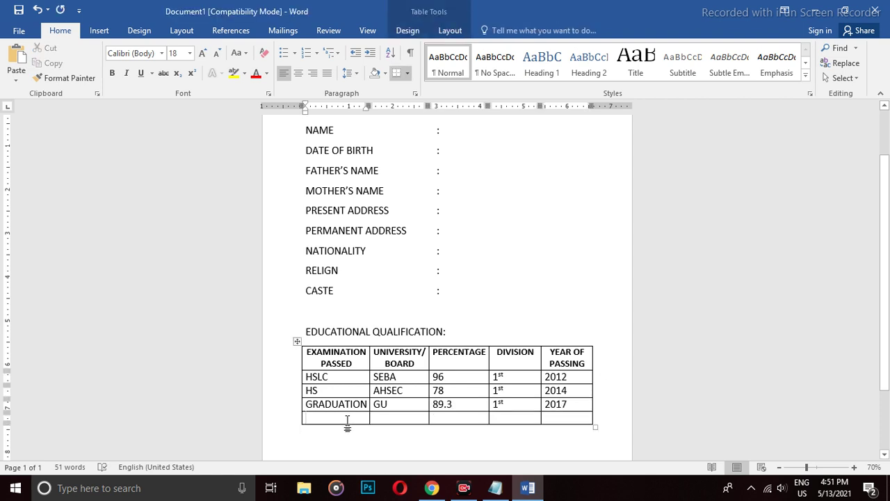
Enter MA, GU, 79.9, 1st and 2020 across the new row's five cells.
{"action": "type", "text": "MA"}
{"action": "key", "text": "Tab"}
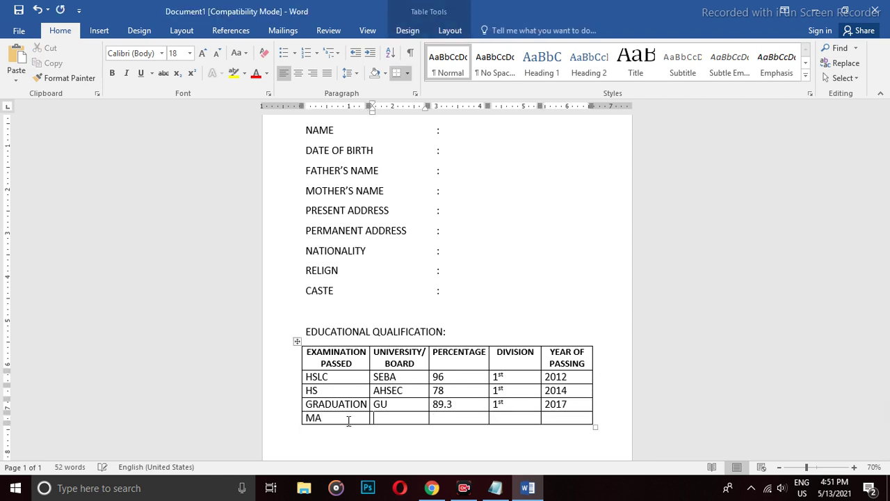
{"action": "type", "text": "GU"}
{"action": "key", "text": "Tab"}
{"action": "type", "text": "79.9"}
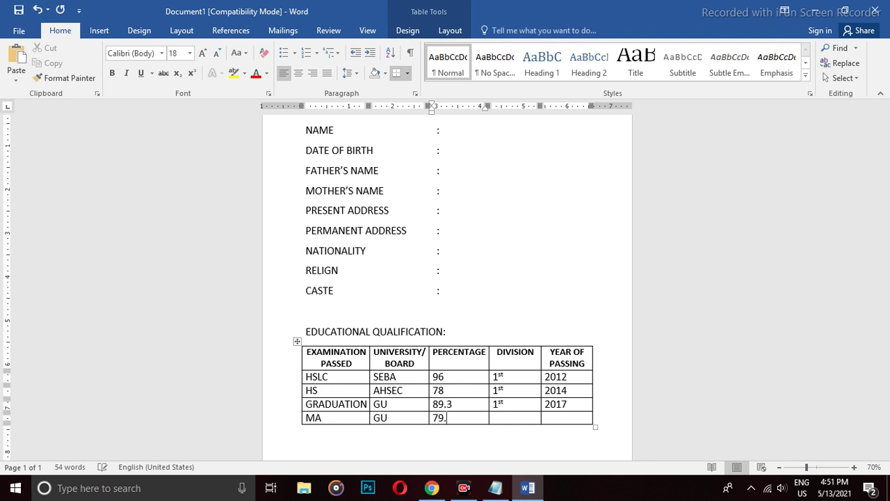
{"action": "key", "text": "Tab"}
{"action": "type", "text": "1st"}
{"action": "key", "text": "Tab"}
{"action": "type", "text": "2020"}
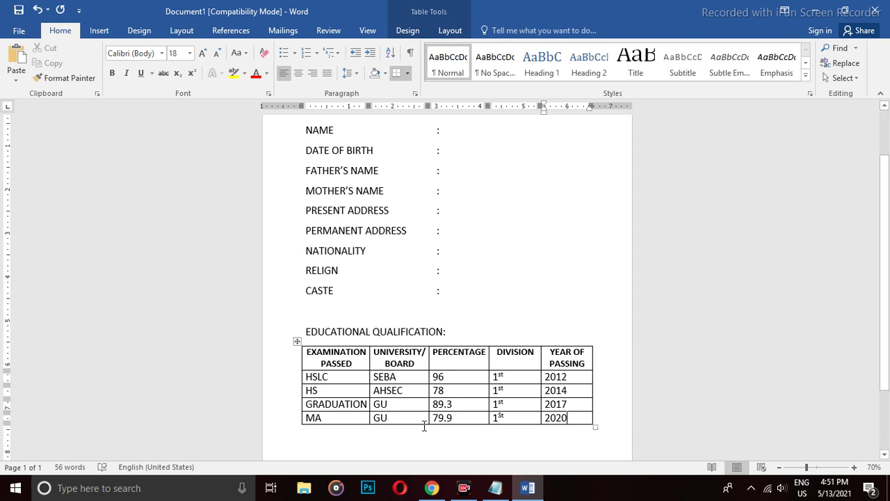
{"action": "scroll", "coordinate": [422, 422], "scroll_direction": "down", "scroll_amount": 2}
Type 'OTHER QUALIFICATIONS : ITI(ELECTRITION), PGDCA(1YR)' on the line below the table.
{"action": "scroll", "coordinate": [432, 418], "scroll_direction": "down", "scroll_amount": 1}
{"action": "left_click", "coordinate": [438, 395]}
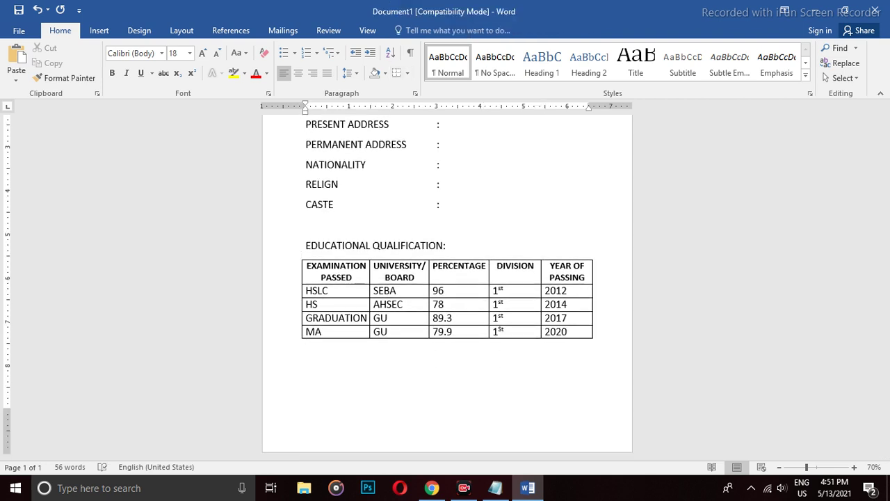
{"action": "type", "text": "OTHER QUALIFICATION"}
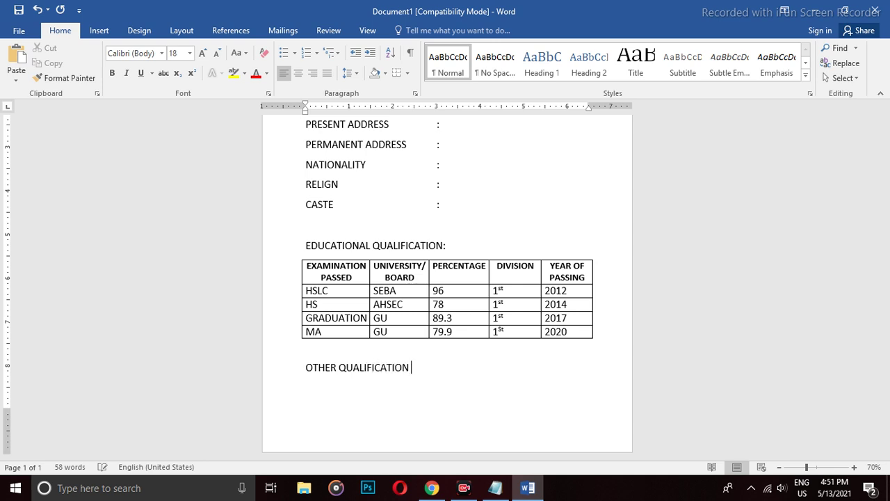
{"action": "key", "text": "BackSpace"}
{"action": "type", "text": "S : IT I(ELECTRI"}
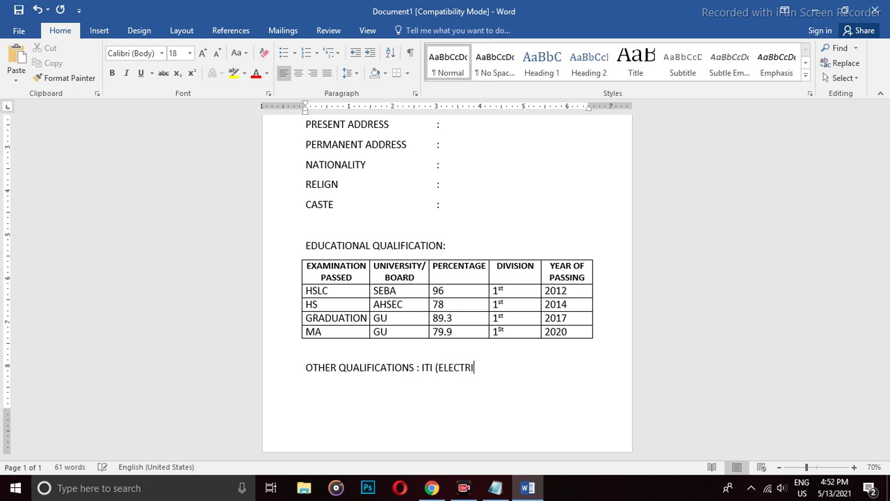
{"action": "type", "text": "TION), PGDCA("}
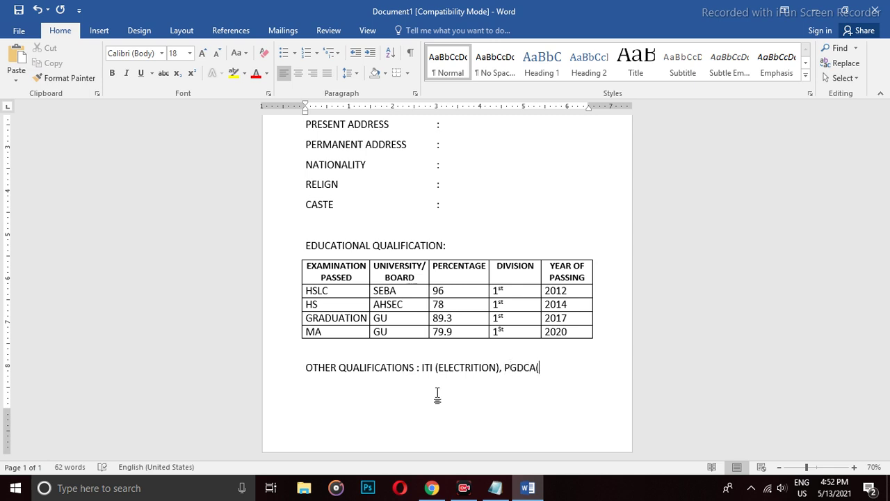
{"action": "type", "text": "1YR)"}
Add a 'LANGUAGE KNOWN :' line reading ENGLISH, HINDI, ASSAMESE, BENGALI on a new line.
{"action": "key", "text": "Return"}
{"action": "type", "text": "LANG"}
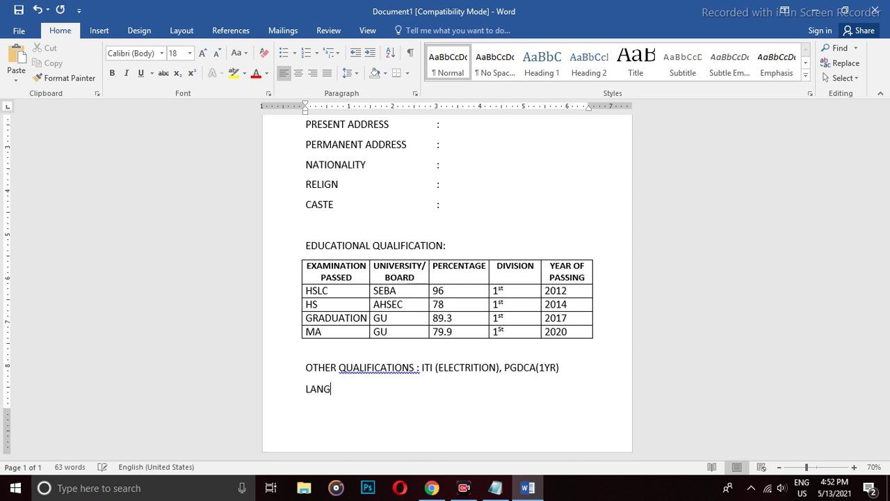
{"action": "type", "text": "UAGE KNOWN :     BEN"}
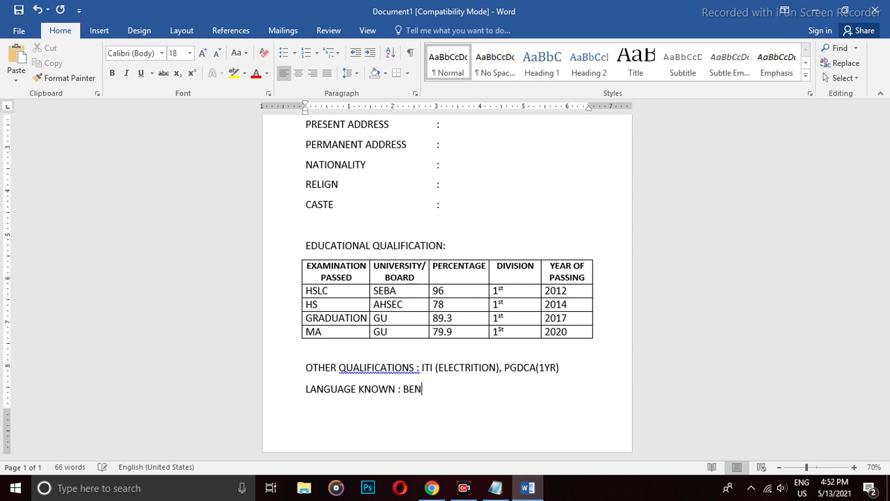
{"action": "type", "text": "GALI"}
{"action": "type", "text": "ENGLISH"}
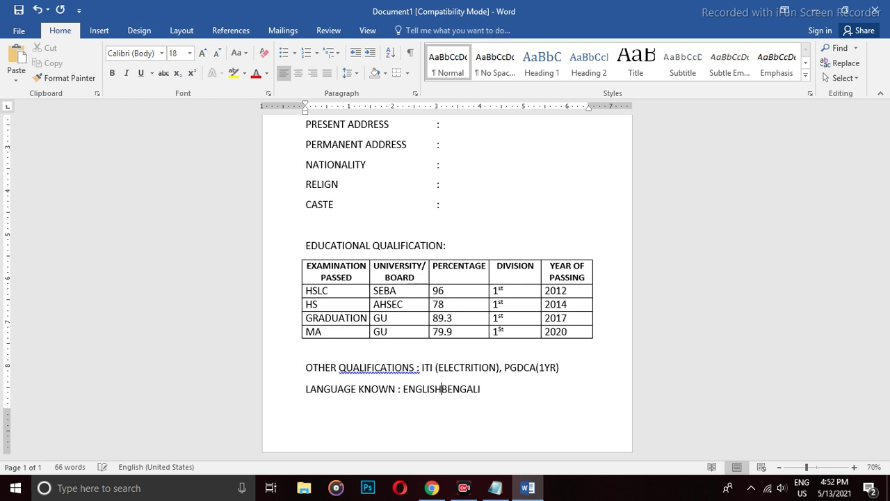
{"action": "type", "text": ", HIN"}
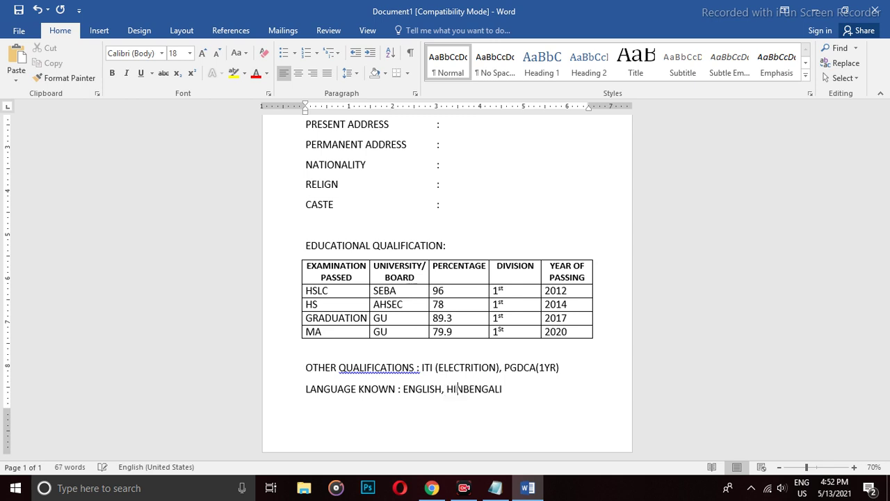
{"action": "type", "text": "DI"}
{"action": "type", "text": ", "}
{"action": "type", "text": "ASSA"}
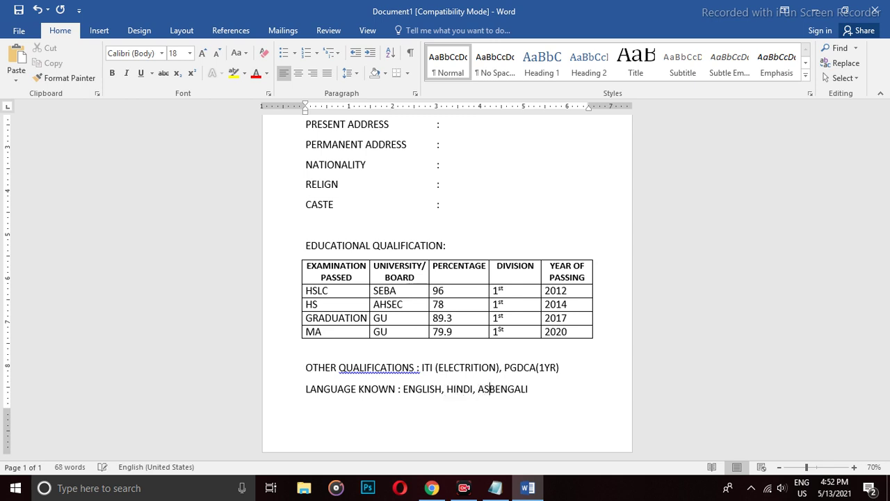
{"action": "type", "text": "MESE"}
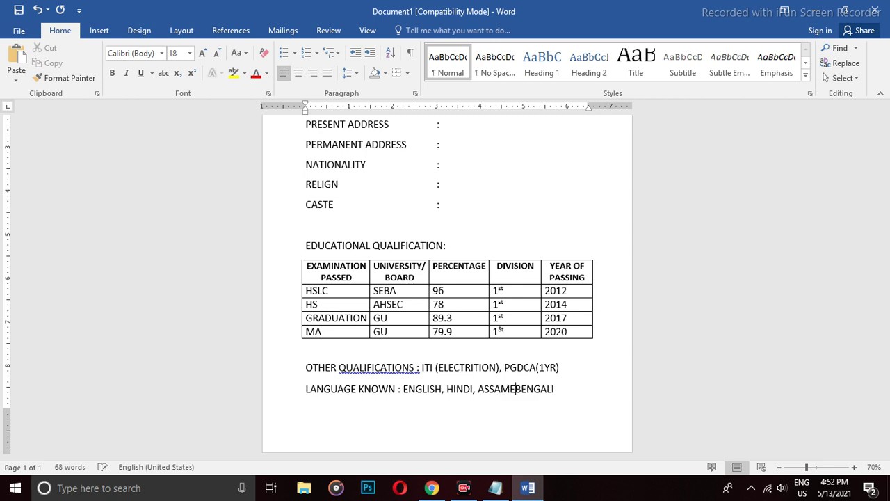
{"action": "key", "text": "BackSpace"}
{"action": "type", "text": ","}
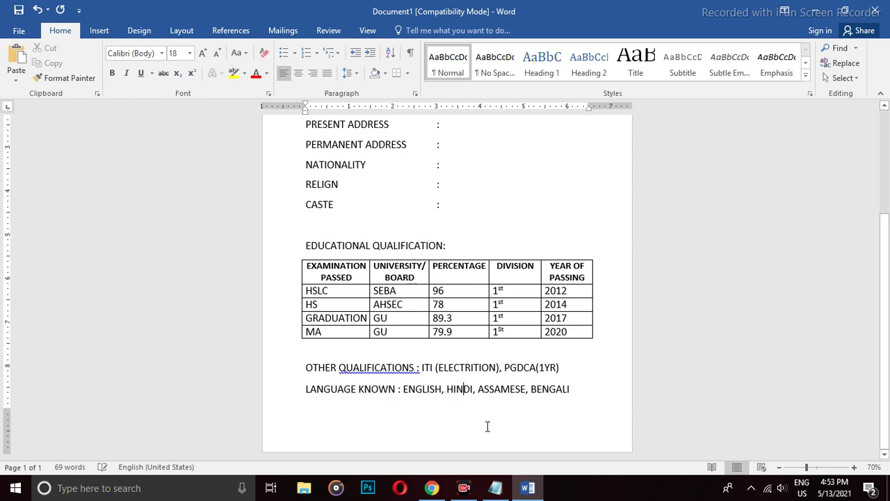
Add a line after LANGUAGE KNOWN and shrink the whole document's text two sizes to 14 pt.
{"action": "left_click", "coordinate": [585, 387]}
{"action": "key", "text": "ctrl+Return"}
{"action": "scroll", "coordinate": [577, 384], "scroll_direction": "down", "scroll_amount": 3}
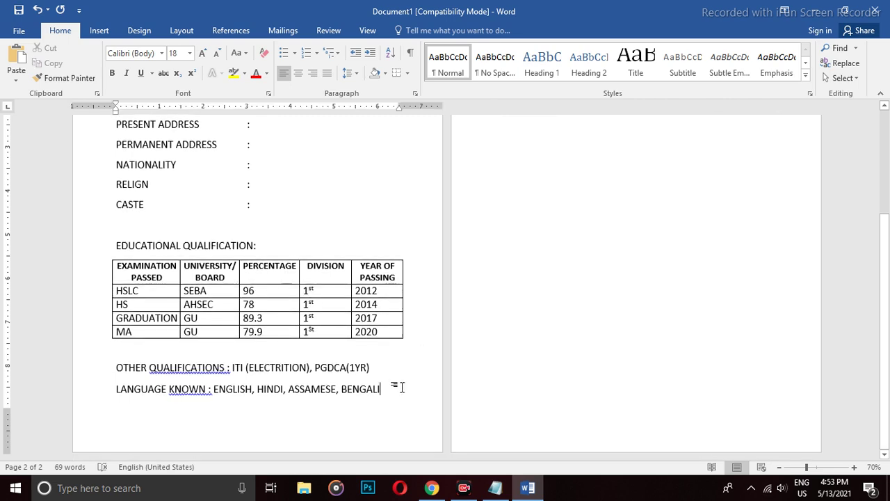
{"action": "key", "text": "ctrl+a"}
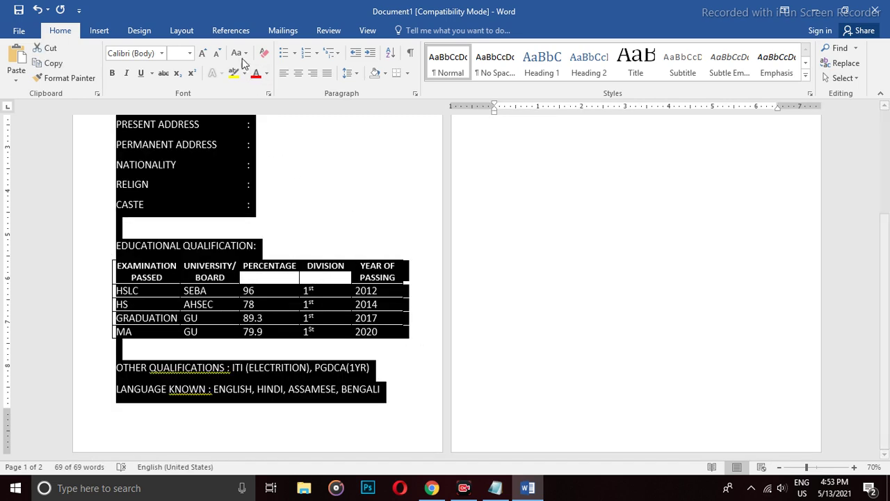
{"action": "left_click", "coordinate": [218, 54]}
{"action": "left_click", "coordinate": [219, 54]}
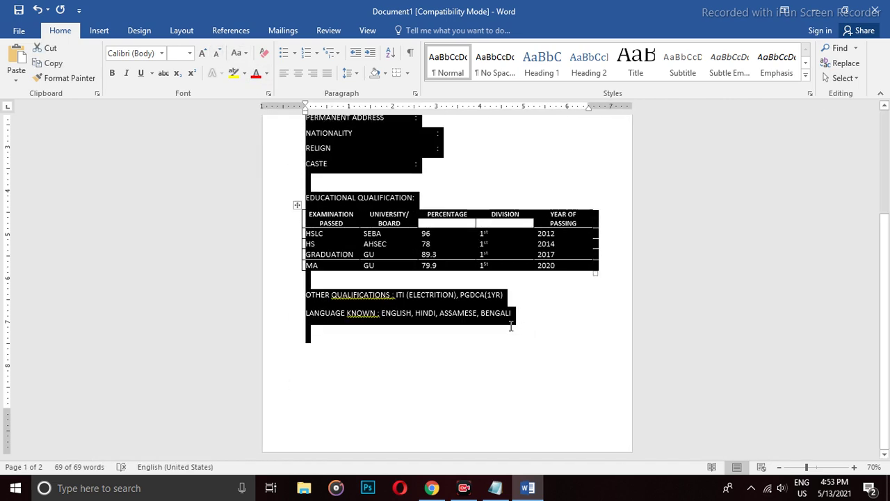
{"action": "left_click", "coordinate": [355, 337]}
{"action": "scroll", "coordinate": [369, 327], "scroll_direction": "up", "scroll_amount": 4}
{"action": "scroll", "coordinate": [385, 312], "scroll_direction": "down", "scroll_amount": 4}
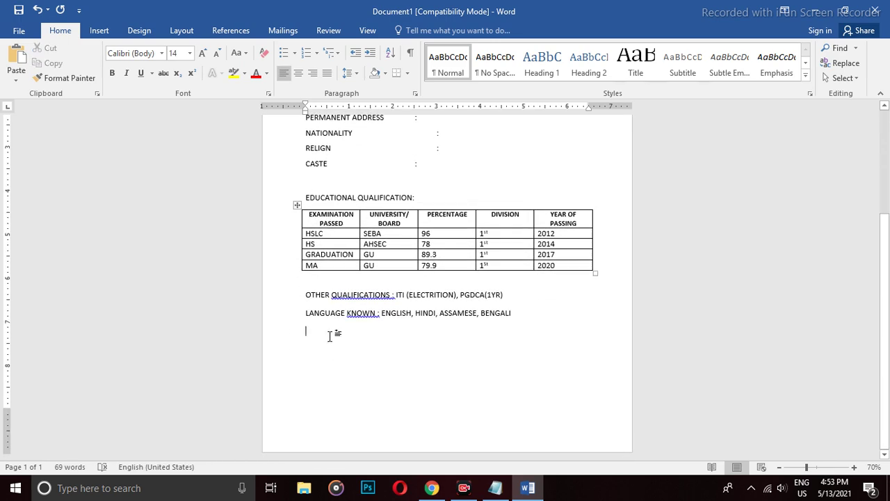
Enter 'EXPERIENCE : 4 YEARS IN SALES', add a blank line under BIO-DATA, and begin the declaration heading.
{"action": "type", "text": "EXPERIE"}
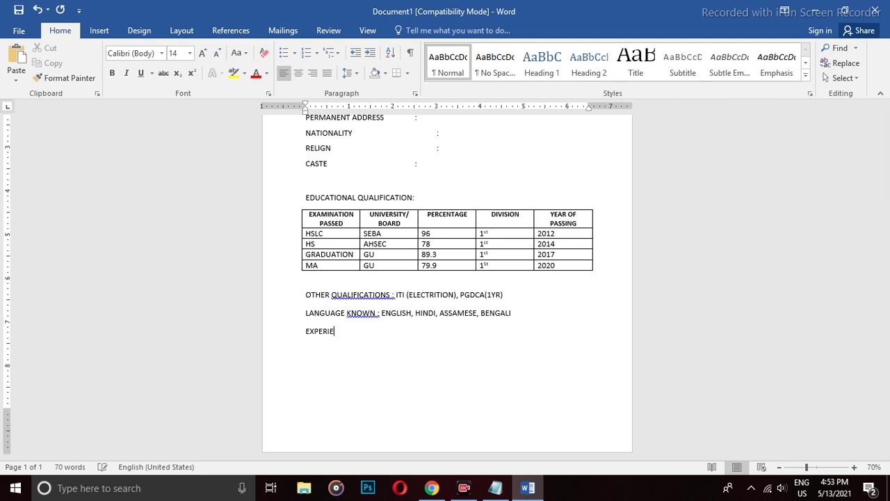
{"action": "type", "text": "NCE : 4 YEARS IN SALES"}
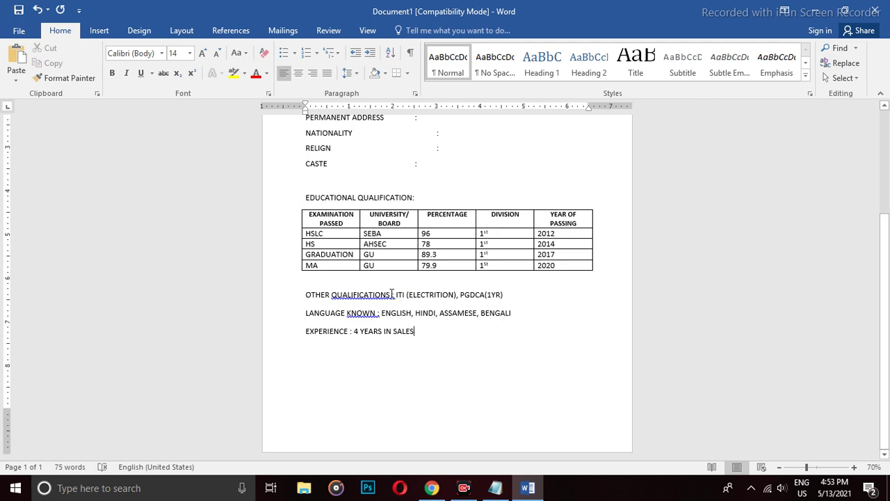
{"action": "scroll", "coordinate": [426, 320], "scroll_direction": "up", "scroll_amount": 5}
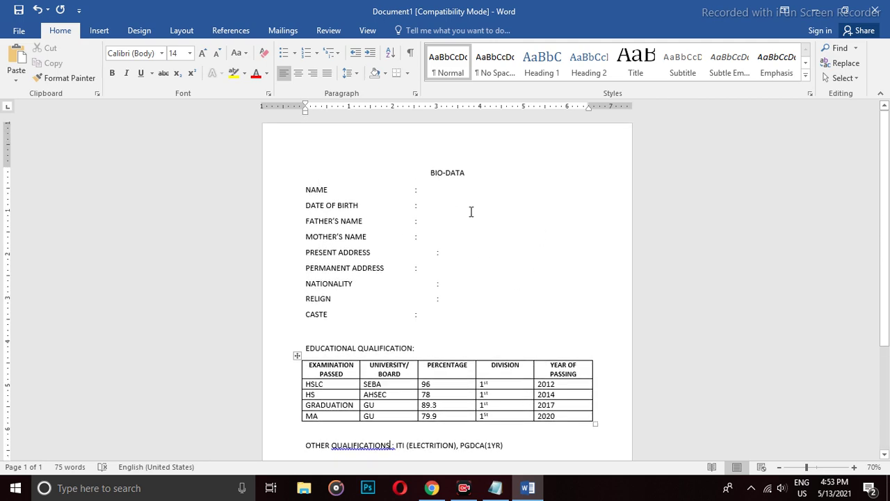
{"action": "left_click", "coordinate": [479, 174]}
{"action": "key", "text": "Return"}
{"action": "scroll", "coordinate": [490, 202], "scroll_direction": "down", "scroll_amount": 5}
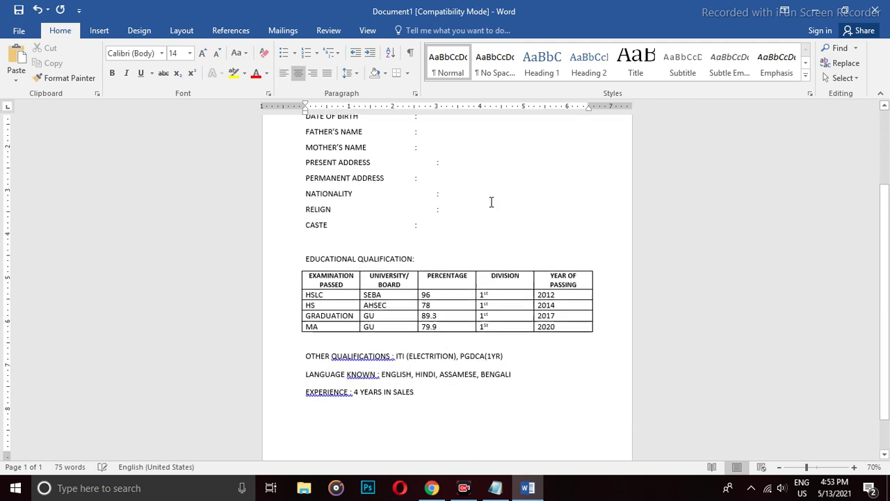
{"action": "left_click", "coordinate": [448, 341]}
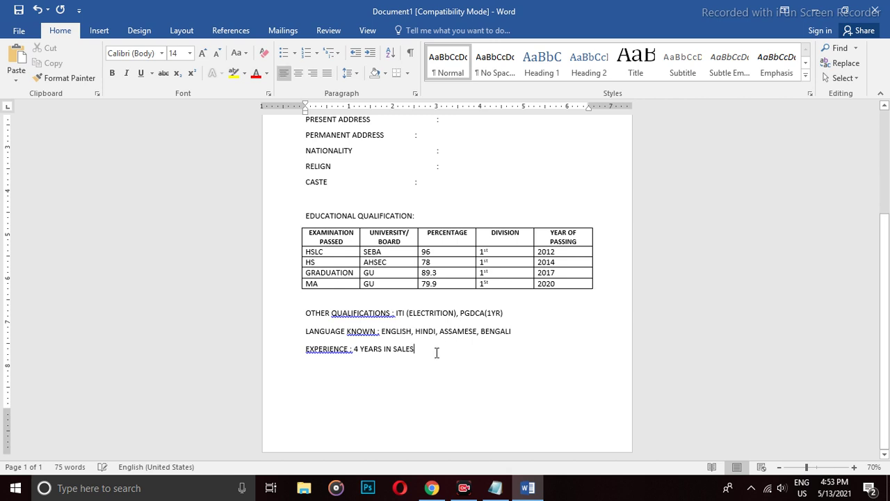
{"action": "type", "text": "DIC"}
Type 'DECLARATION :' and below it 'I DO HEREBY ALL THE ABOVE INFORMATIONS ARE TRUE ACCORDING TO MY AKNOWLEDGEMENT.'.
{"action": "key", "text": "BackSpace"}
{"action": "key", "text": "BackSpace"}
{"action": "type", "text": "ECLARATION"}
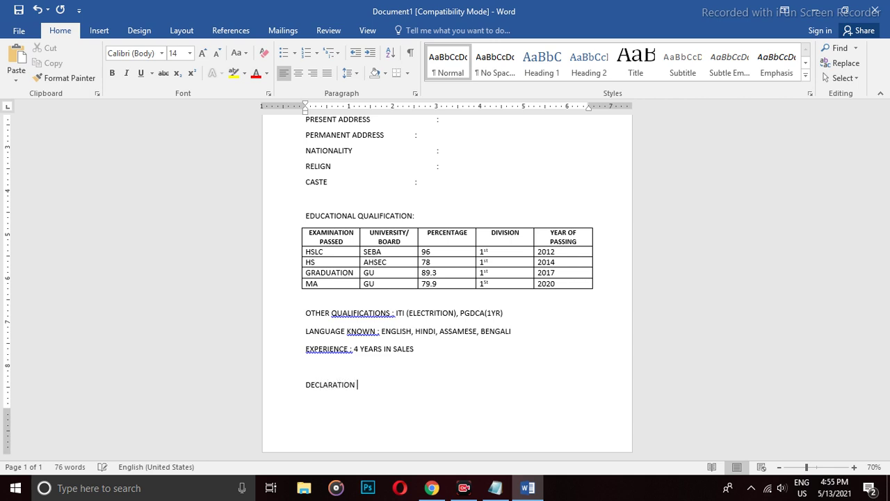
{"action": "type", "text": " :"}
{"action": "key", "text": "Return"}
{"action": "type", "text": "I DO HEREBY ALL T"}
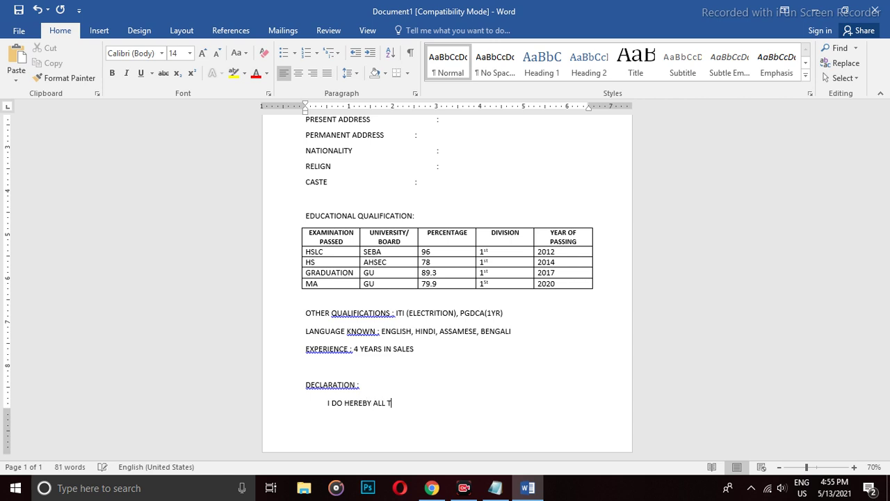
{"action": "type", "text": "HE ABOVE INFORMATIONS ARE"}
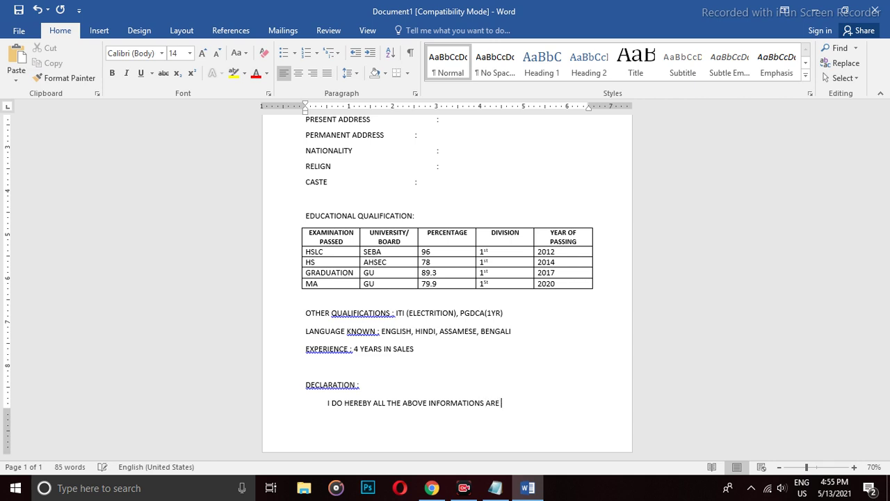
{"action": "type", "text": " TRUE ACCORDING TO "}
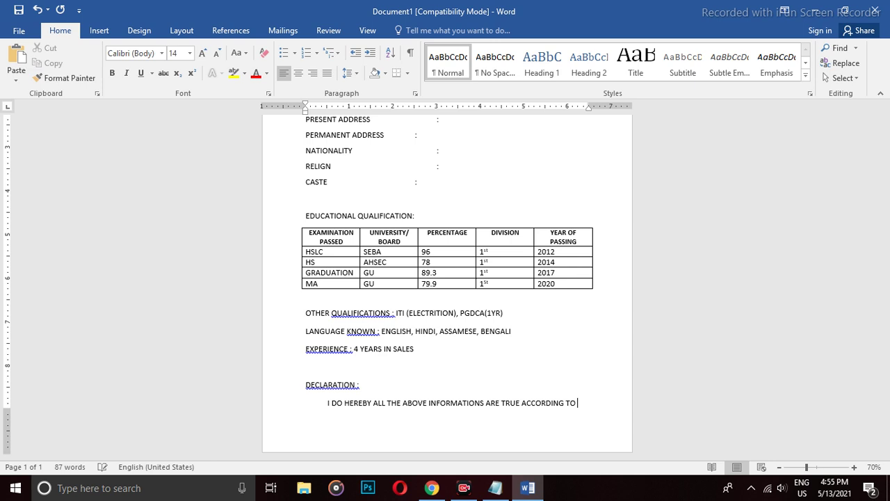
{"action": "type", "text": "MY A"}
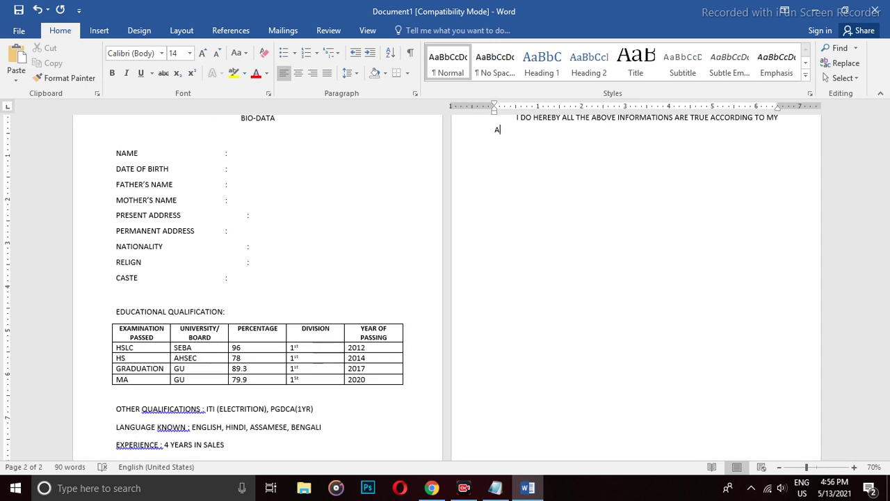
{"action": "type", "text": "KNOWLEDGEMENT."}
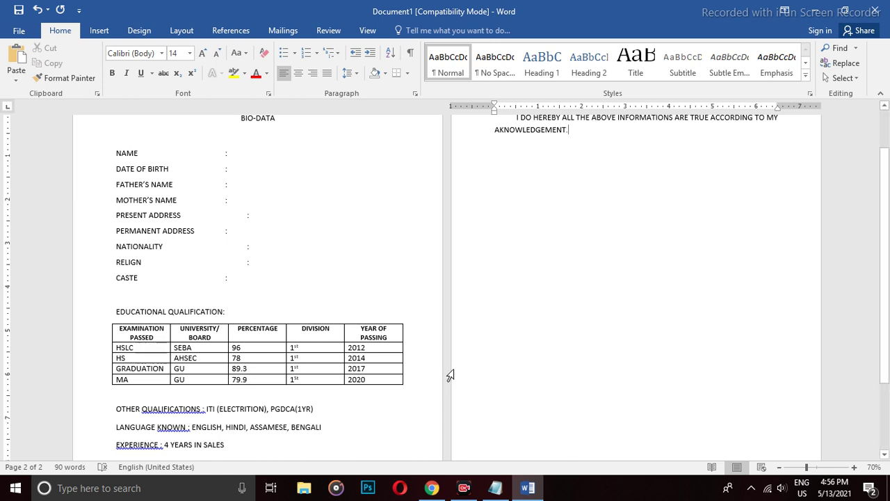
{"action": "scroll", "coordinate": [508, 328], "scroll_direction": "down", "scroll_amount": 1}
{"action": "scroll", "coordinate": [547, 302], "scroll_direction": "up", "scroll_amount": 3}
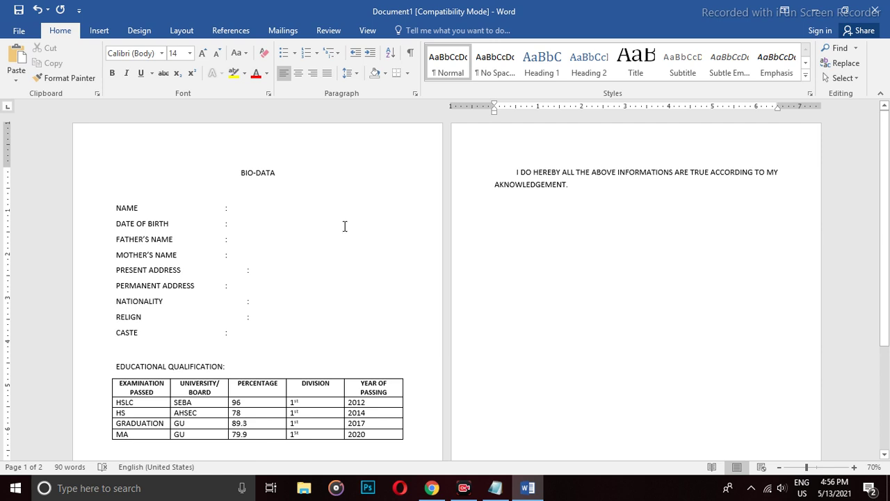
Delete the empty lines under CASTE and above DECLARATION.
{"action": "left_click", "coordinate": [298, 340]}
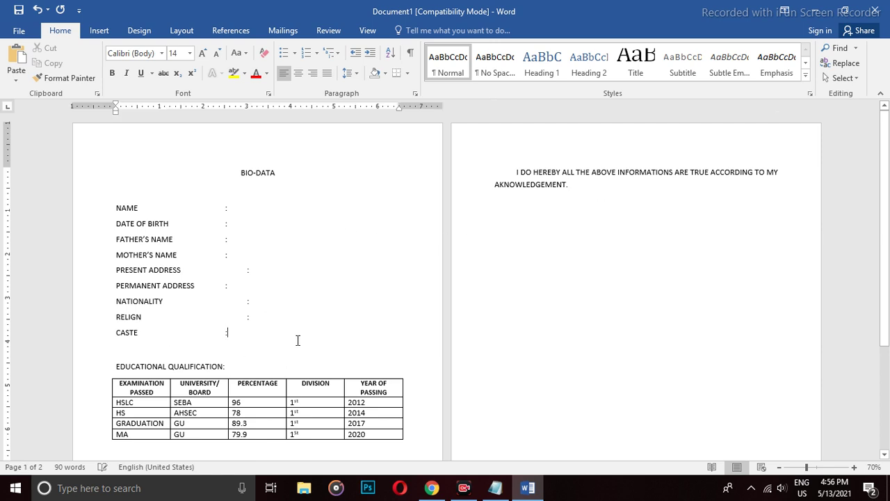
{"action": "key", "text": "Delete"}
{"action": "scroll", "coordinate": [364, 308], "scroll_direction": "down", "scroll_amount": 4}
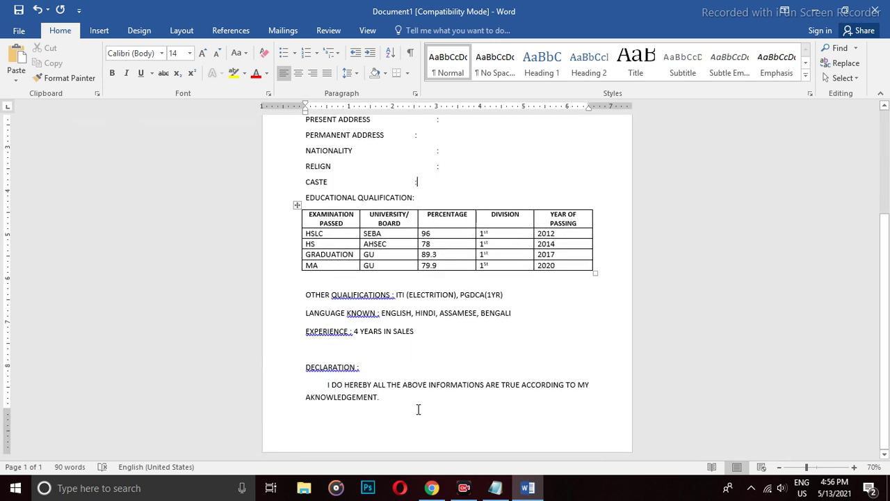
{"action": "left_click", "coordinate": [403, 399]}
{"action": "key", "text": "Delete"}
{"action": "scroll", "coordinate": [414, 388], "scroll_direction": "up", "scroll_amount": 3}
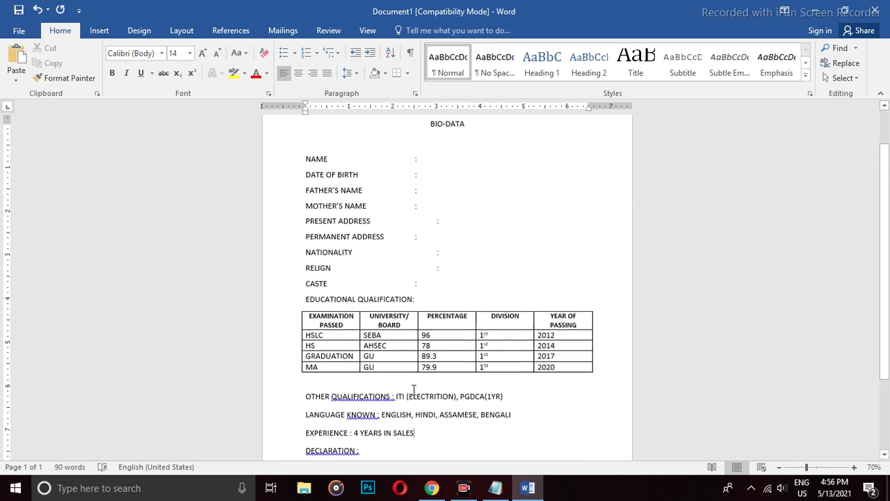
{"action": "scroll", "coordinate": [413, 388], "scroll_direction": "up", "scroll_amount": 1}
Shrink the selected form text one size to 12 pt.
{"action": "left_click_drag", "start_coordinate": [306, 208], "coordinate": [472, 331]}
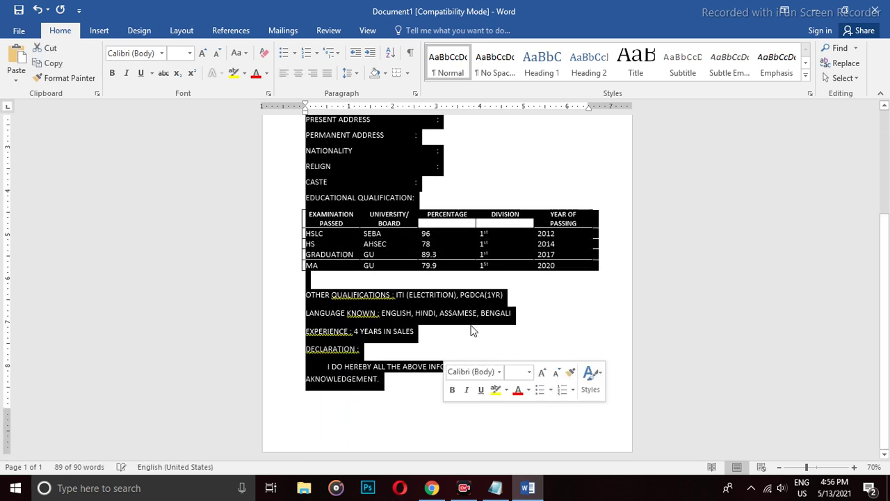
{"action": "left_click", "coordinate": [217, 54]}
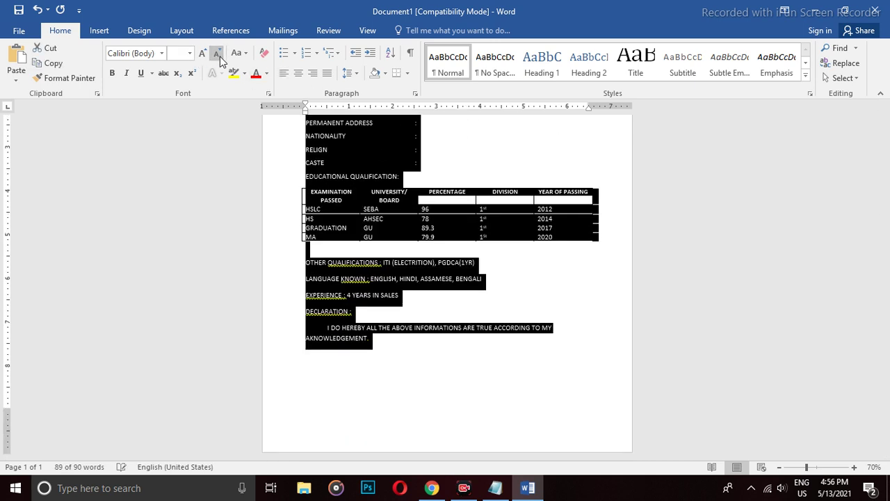
{"action": "scroll", "coordinate": [512, 316], "scroll_direction": "up", "scroll_amount": 1}
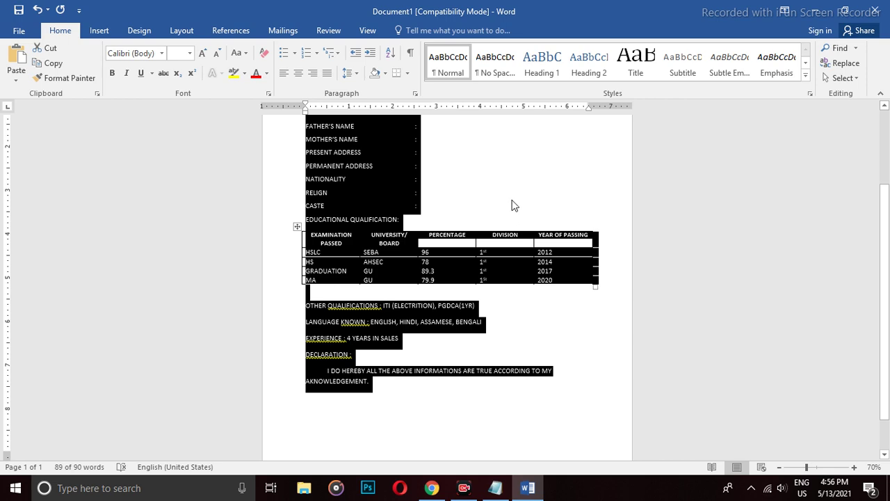
{"action": "left_click", "coordinate": [418, 193]}
{"action": "scroll", "coordinate": [433, 278], "scroll_direction": "up", "scroll_amount": 2}
Re-space the sections around CASTE and DECLARATION and drop the colon after DECLARATION.
{"action": "left_click", "coordinate": [438, 292]}
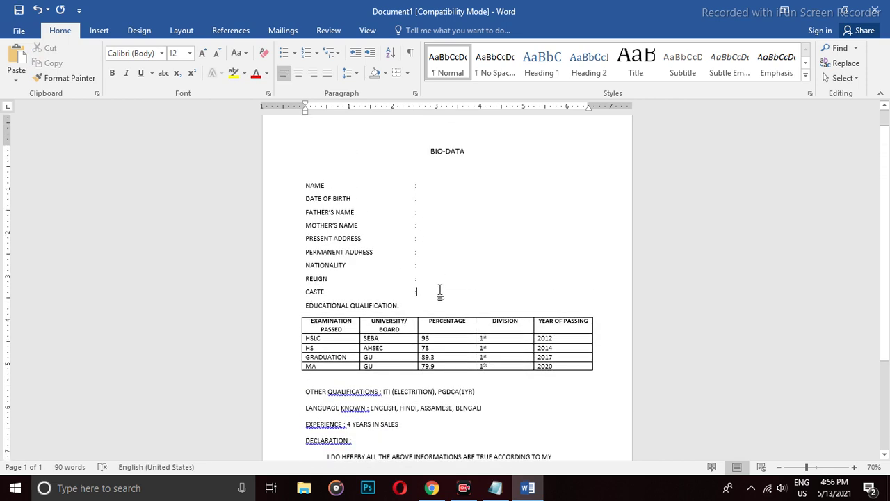
{"action": "key", "text": "Return"}
{"action": "scroll", "coordinate": [440, 304], "scroll_direction": "down", "scroll_amount": 3}
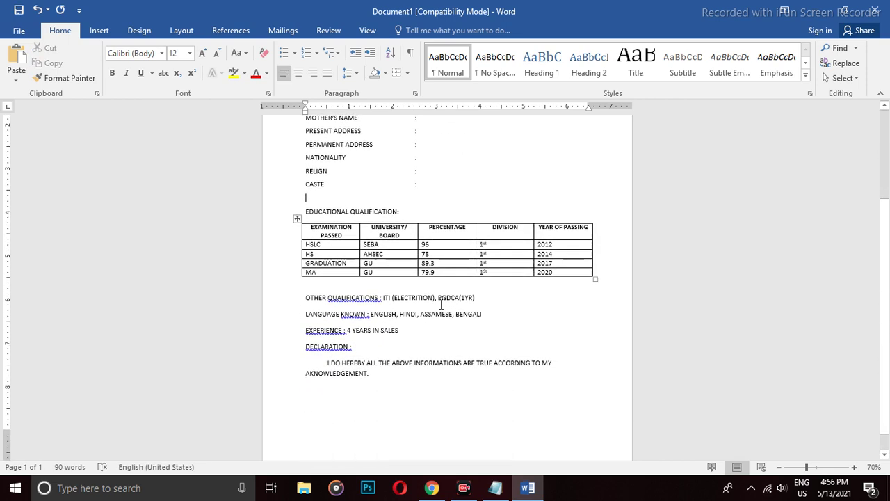
{"action": "left_click", "coordinate": [389, 324]}
{"action": "key", "text": "Return"}
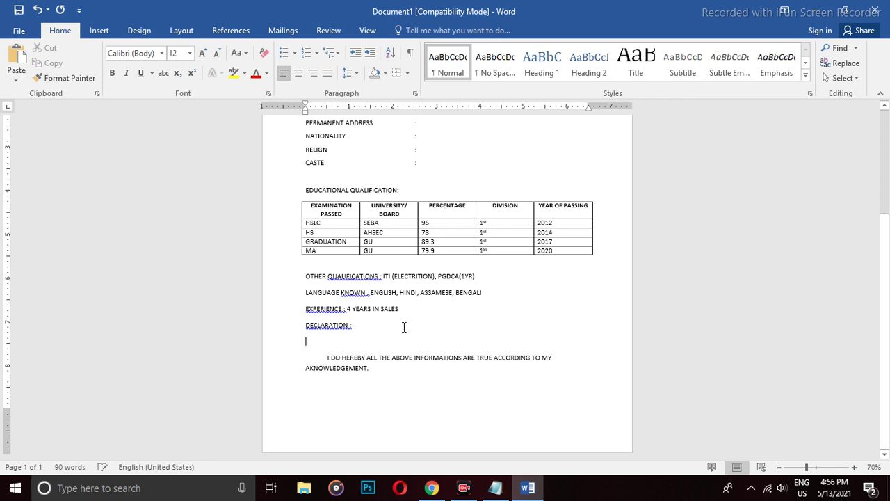
{"action": "key", "text": "BackSpace"}
{"action": "key", "text": "BackSpace"}
{"action": "left_click", "coordinate": [415, 308]}
{"action": "key", "text": "Return"}
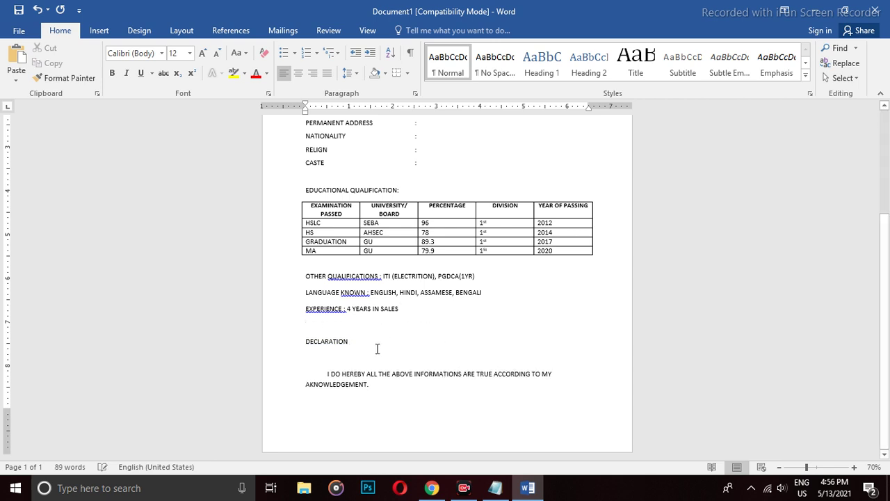
{"action": "left_click", "coordinate": [384, 345]}
{"action": "key", "text": "Delete"}
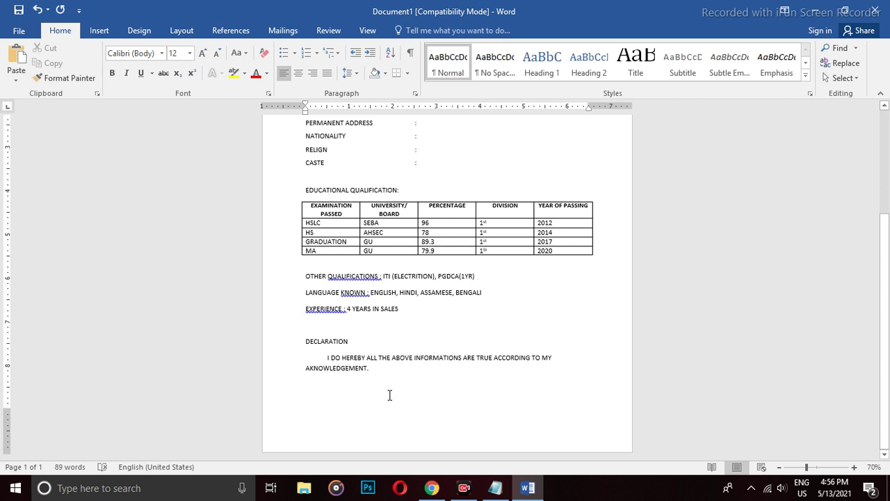
Add a DATE label on a new line below the declaration statement.
{"action": "left_click", "coordinate": [409, 369]}
{"action": "key", "text": "Return"}
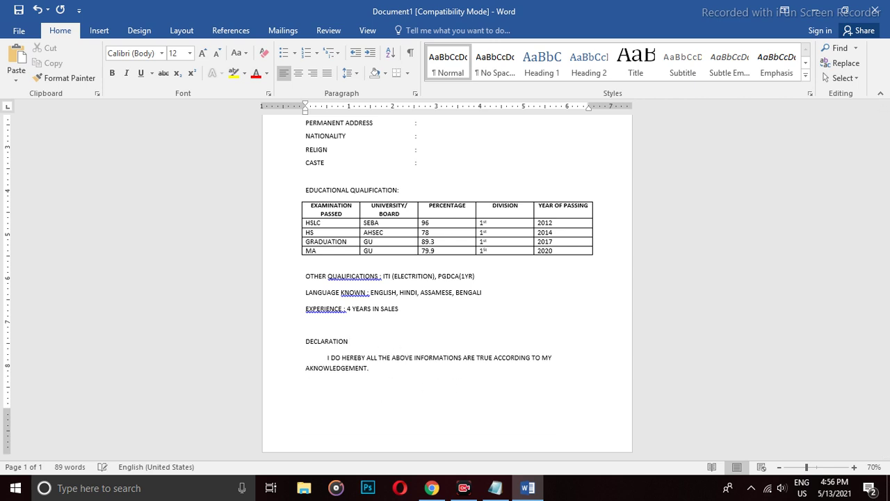
{"action": "type", "text": "DATE"}
{"action": "key", "text": "ctrl+Return"}
{"action": "key", "text": "BackSpace"}
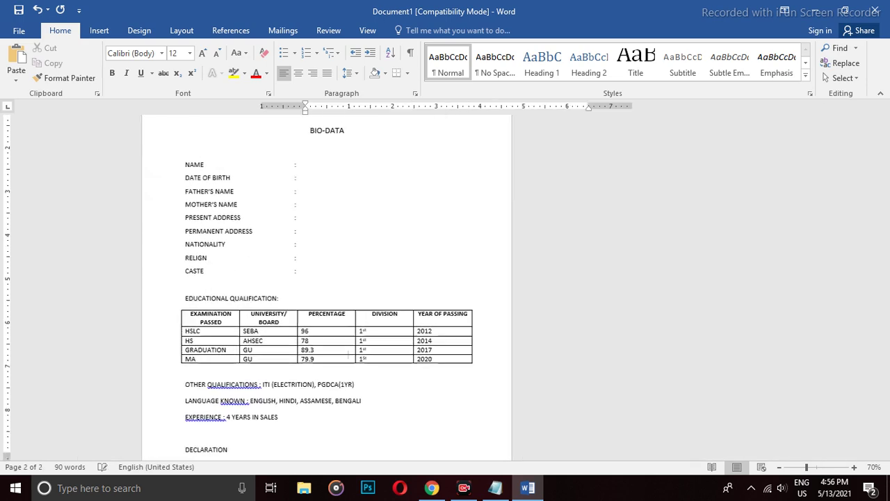
Remove the blank line above DATE and add the SIGNATURE label on the DATE line.
{"action": "left_click", "coordinate": [305, 432]}
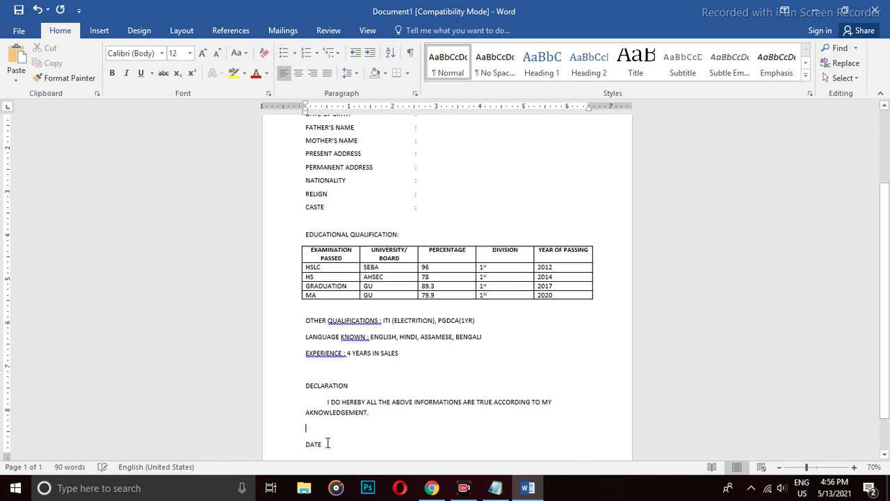
{"action": "key", "text": "Delete"}
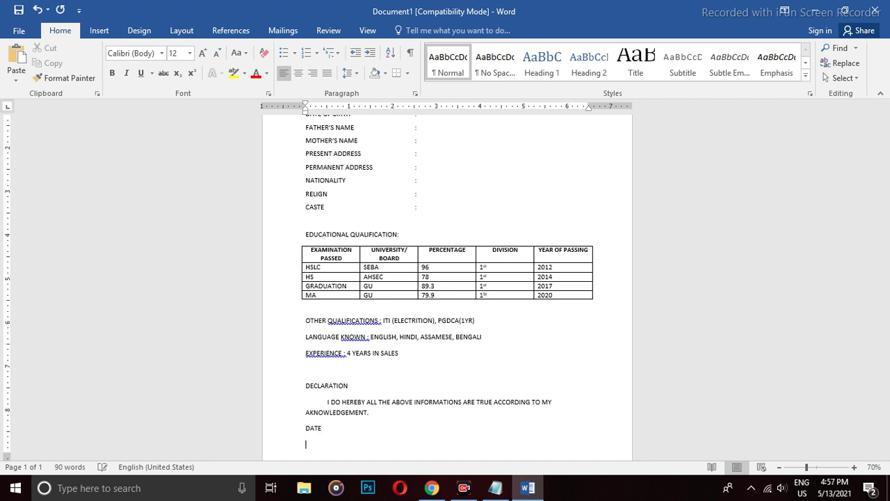
{"action": "type", "text": "AC"}
{"action": "type", "text": "TURE"}
Apply the Narrow page margins preset to the document.
{"action": "scroll", "coordinate": [331, 441], "scroll_direction": "down", "scroll_amount": 2}
{"action": "scroll", "coordinate": [413, 415], "scroll_direction": "down", "scroll_amount": 4}
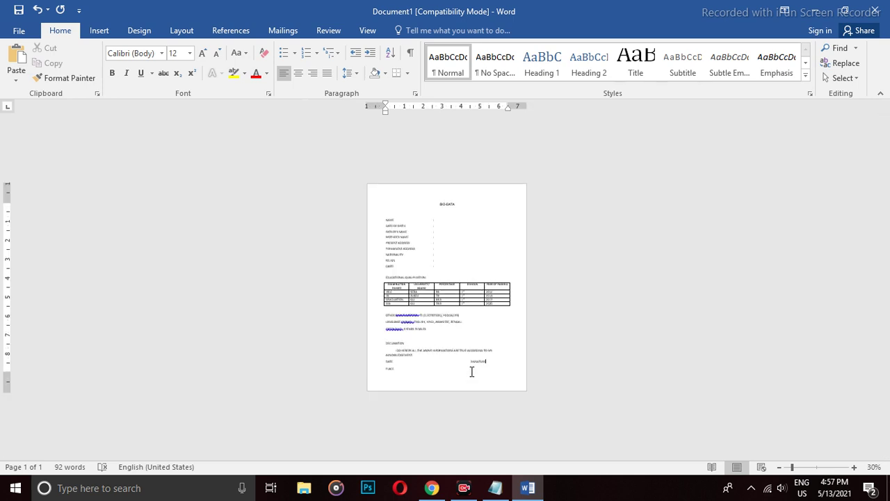
{"action": "scroll", "coordinate": [471, 372], "scroll_direction": "up", "scroll_amount": 1}
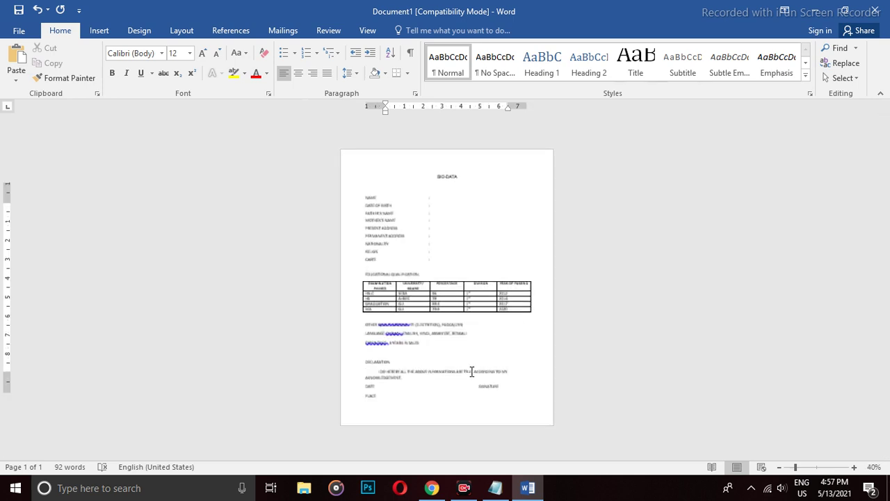
{"action": "left_click", "coordinate": [183, 32]}
{"action": "left_click", "coordinate": [22, 76]}
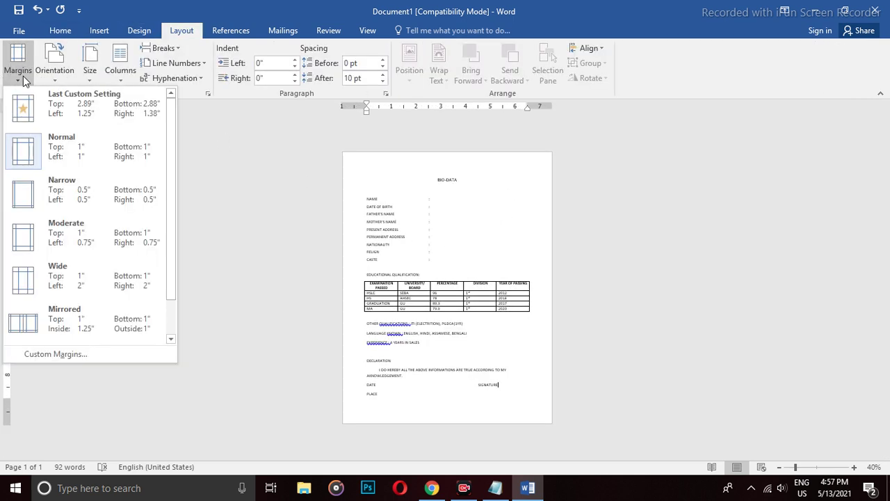
{"action": "key", "text": "Escape"}
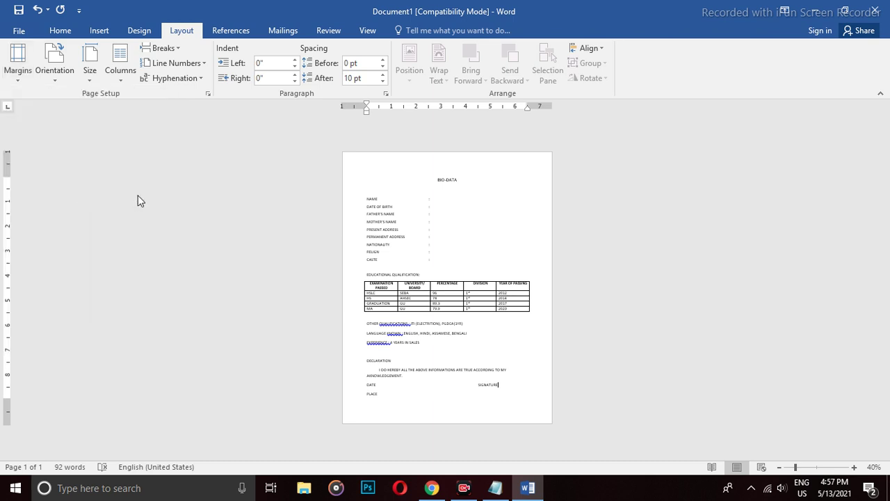
{"action": "left_click", "coordinate": [447, 188]}
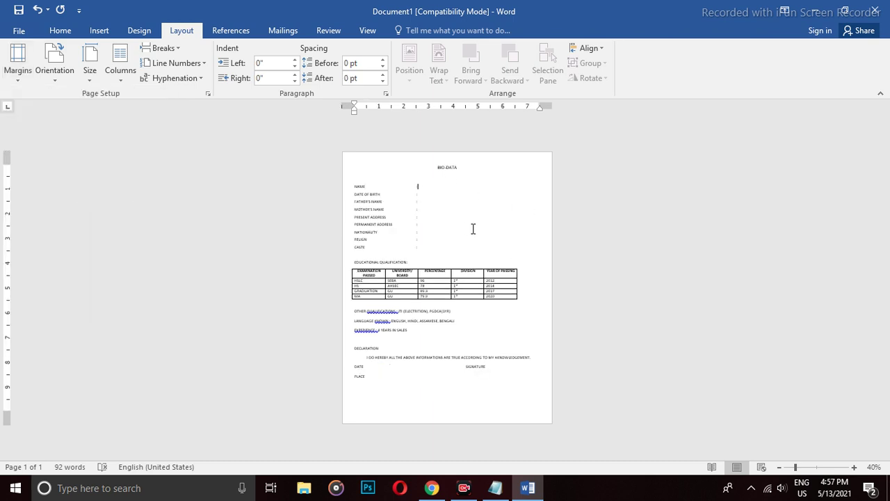
Indent the NAME, DATE OF BIRTH, FATHER'S NAME, MOTHER'S NAME and PRESENT ADDRESS lines one tab stop.
{"action": "scroll", "coordinate": [473, 229], "scroll_direction": "up", "scroll_amount": 2, "text": "ctrl"}
{"action": "key", "text": "Home"}
{"action": "key", "text": "Tab"}
{"action": "left_click", "coordinate": [304, 188]}
{"action": "key", "text": "Tab"}
{"action": "left_click", "coordinate": [305, 199]}
{"action": "key", "text": "Tab"}
{"action": "left_click", "coordinate": [305, 210]}
{"action": "key", "text": "Tab"}
{"action": "left_click", "coordinate": [304, 221]}
{"action": "key", "text": "Tab"}
Indent the PERMANENT ADDRESS, NATIONALITY, RELIGN and CASTE lines one tab stop.
{"action": "left_click", "coordinate": [304, 234]}
{"action": "key", "text": "Tab"}
{"action": "left_click", "coordinate": [305, 245]}
{"action": "key", "text": "Tab"}
{"action": "left_click", "coordinate": [304, 257]}
{"action": "key", "text": "Tab"}
{"action": "left_click", "coordinate": [305, 268]}
{"action": "key", "text": "Tab"}
{"action": "left_click", "coordinate": [306, 291]}
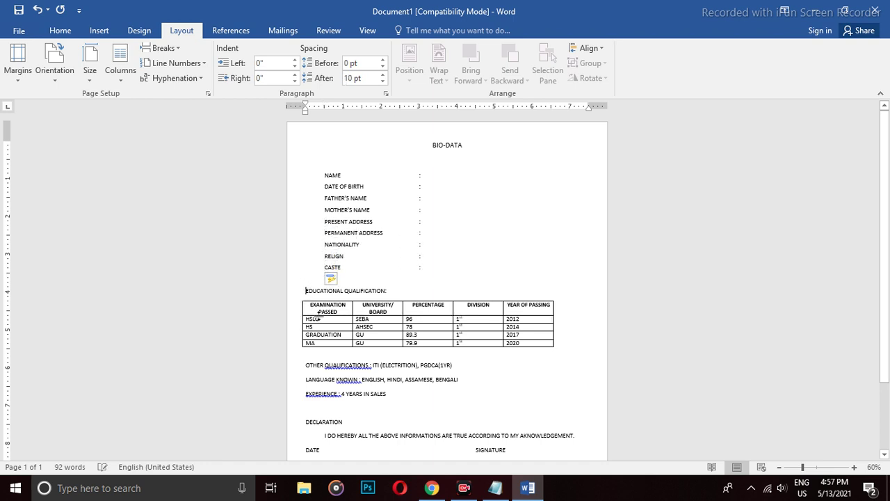
Indent the EDUCATIONAL QUALIFICATION heading, undoing an accidental change to the qualifications table.
{"action": "key", "text": "Tab"}
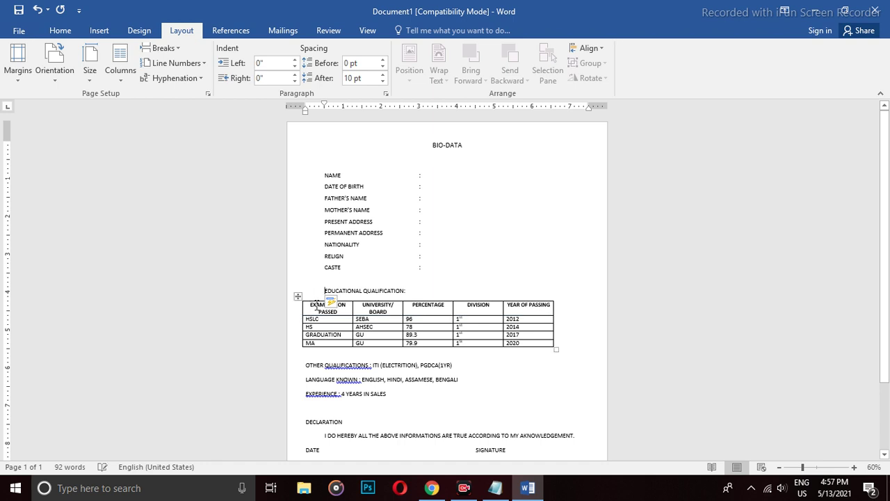
{"action": "left_click", "coordinate": [416, 289]}
{"action": "key", "text": "Down"}
{"action": "key", "text": "Tab"}
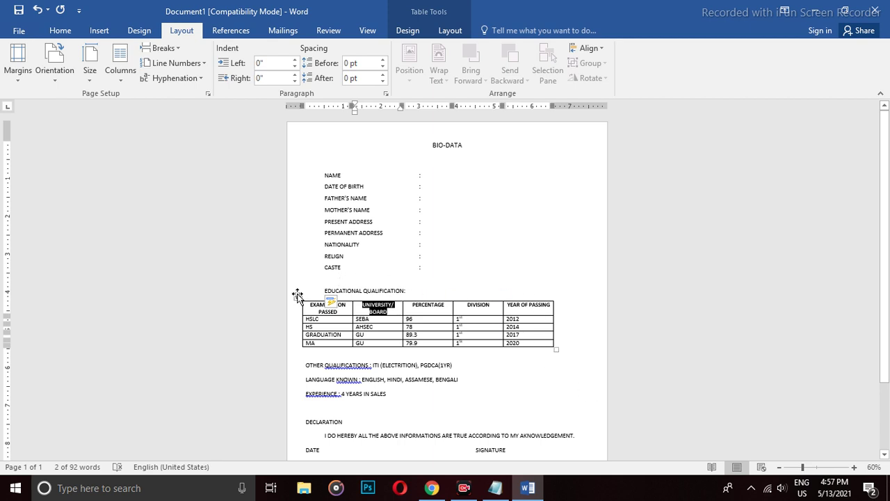
{"action": "left_click", "coordinate": [297, 295]}
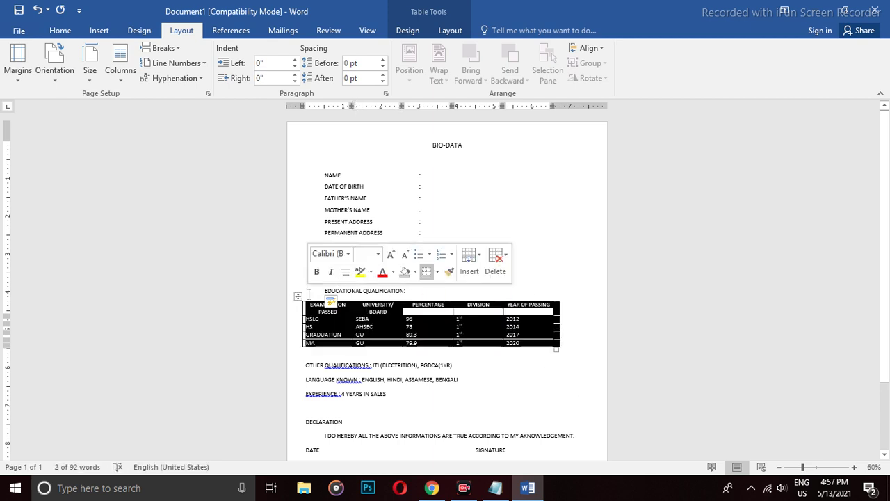
{"action": "right_click", "coordinate": [464, 309]}
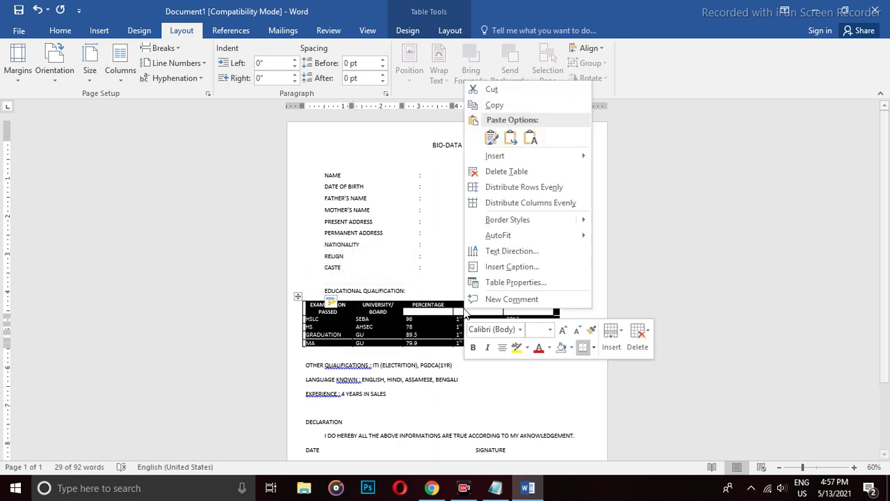
{"action": "left_click", "coordinate": [608, 292]}
{"action": "left_click", "coordinate": [560, 268]}
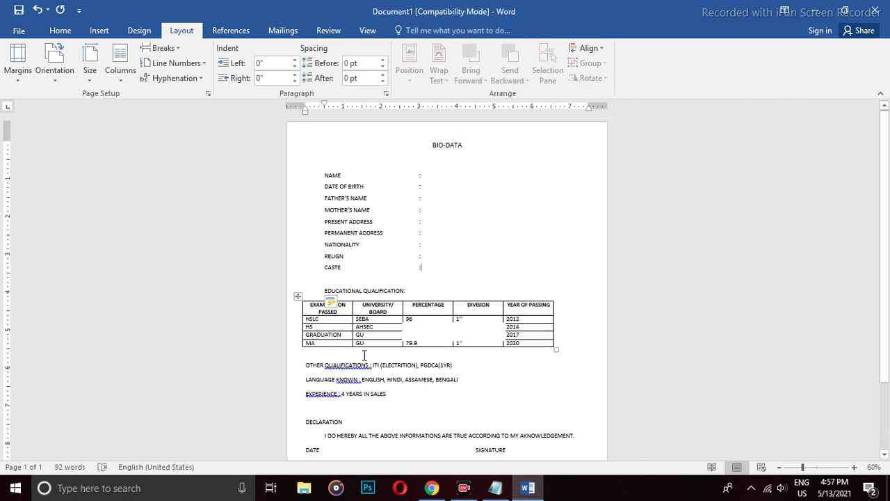
{"action": "left_click", "coordinate": [468, 329]}
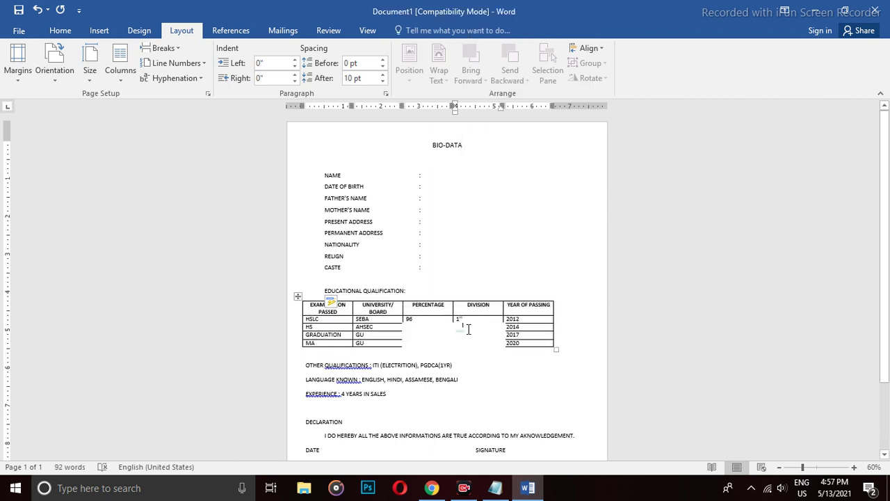
{"action": "left_click", "coordinate": [542, 394]}
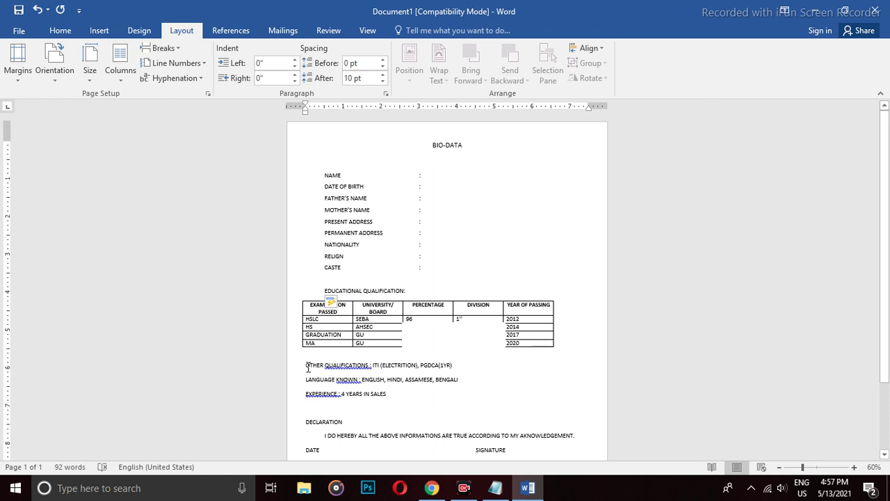
{"action": "key", "text": "alt+BackSpace"}
{"action": "key", "text": "alt+BackSpace"}
{"action": "key", "text": "alt"}
Indent the OTHER QUALIFICATIONS, LANGUAGE KNOWN and EXPERIENCE lines one tab stop.
{"action": "left_click", "coordinate": [306, 365]}
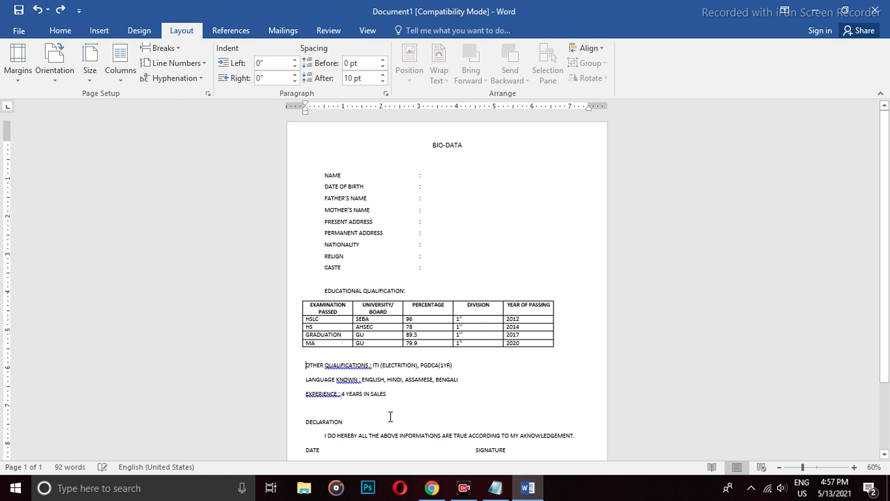
{"action": "key", "text": "Tab"}
{"action": "left_click", "coordinate": [303, 379]}
{"action": "key", "text": "Tab"}
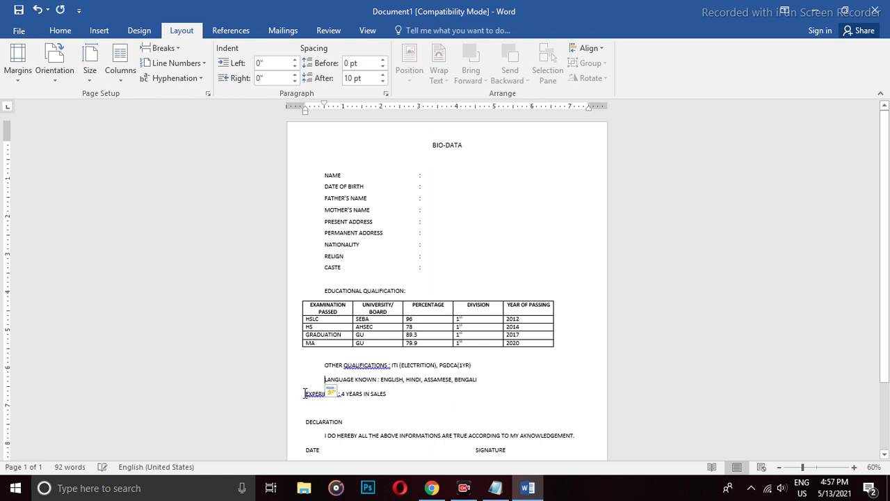
{"action": "left_click", "coordinate": [305, 394]}
{"action": "key", "text": "Tab"}
Indent DATE and PLACE so they line up, with a blank line inserted above DATE.
{"action": "left_click", "coordinate": [387, 422]}
{"action": "scroll", "coordinate": [403, 400], "scroll_direction": "down", "scroll_amount": 2}
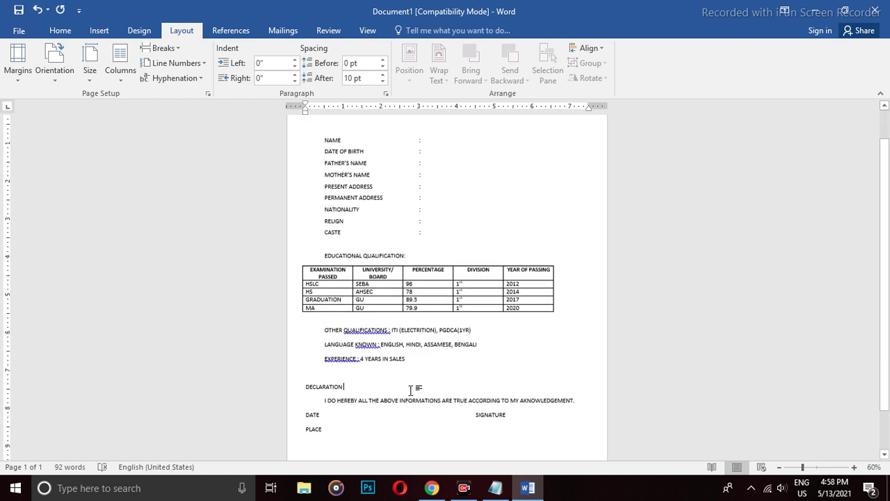
{"action": "left_click", "coordinate": [307, 397]}
{"action": "key", "text": "Tab"}
{"action": "left_click", "coordinate": [306, 411]}
{"action": "key", "text": "Tab"}
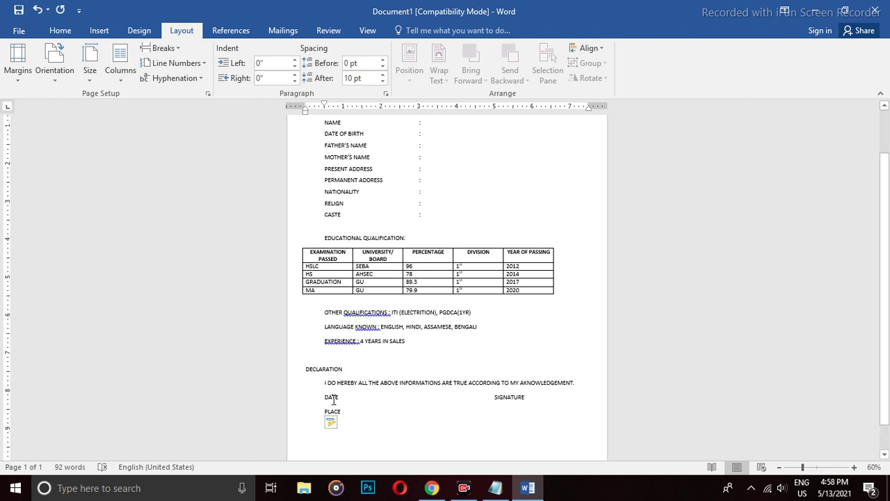
{"action": "left_click", "coordinate": [322, 397]}
{"action": "key", "text": "Tab"}
{"action": "left_click", "coordinate": [326, 415]}
{"action": "key", "text": "Tab"}
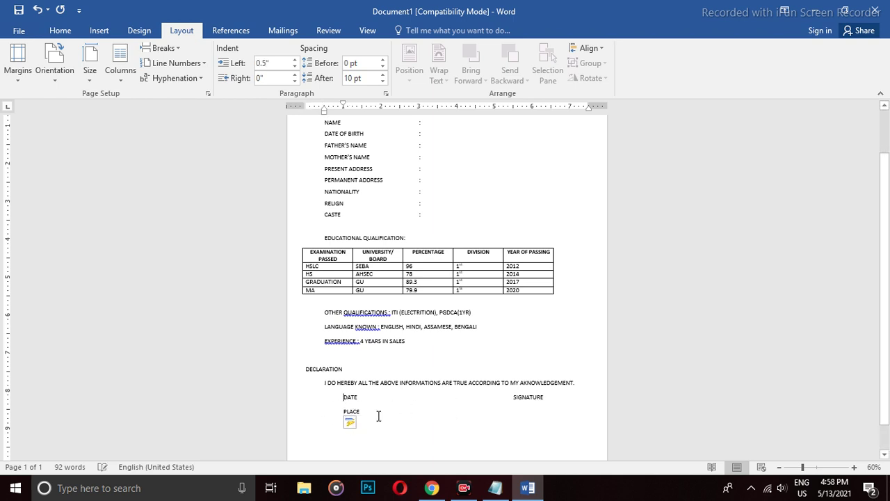
{"action": "key", "text": "Return"}
{"action": "scroll", "coordinate": [357, 394], "scroll_direction": "down", "scroll_amount": 2}
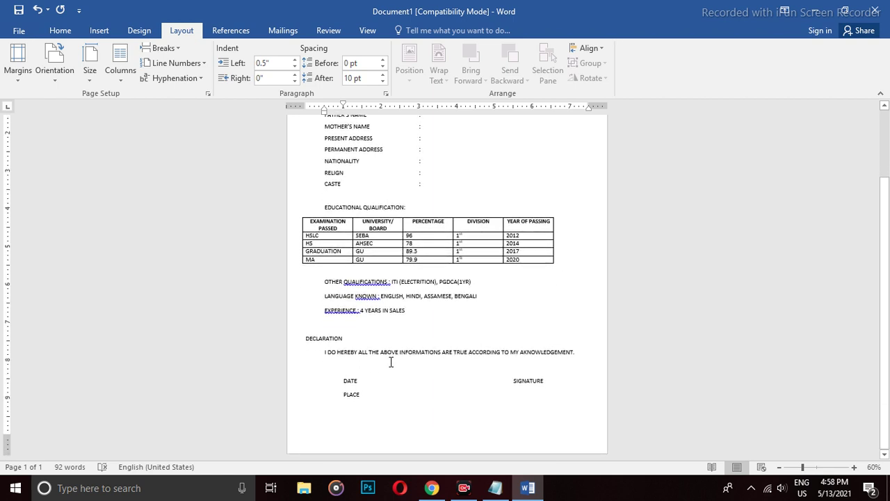
{"action": "scroll", "coordinate": [456, 342], "scroll_direction": "up", "scroll_amount": 5}
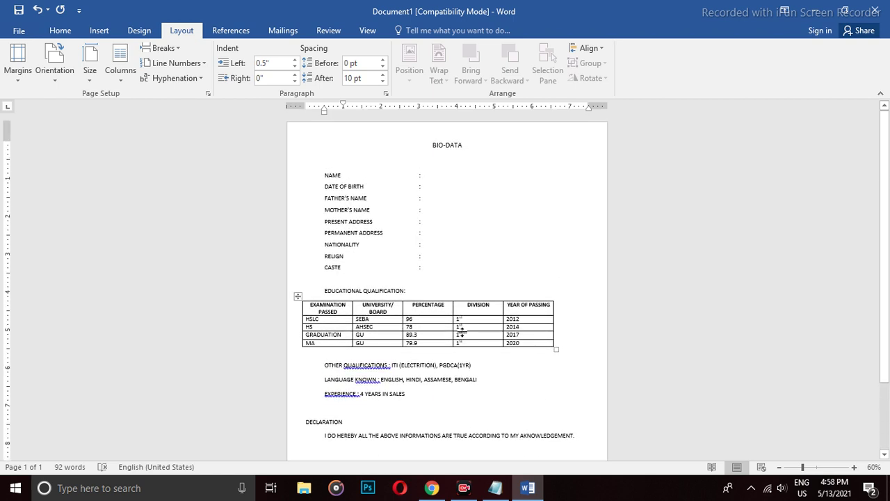
Enter the applicant's name after the NAME colon.
{"action": "left_click", "coordinate": [457, 175]}
{"action": "left_click", "coordinate": [463, 256]}
{"action": "left_click", "coordinate": [463, 270]}
{"action": "left_click", "coordinate": [442, 175]}
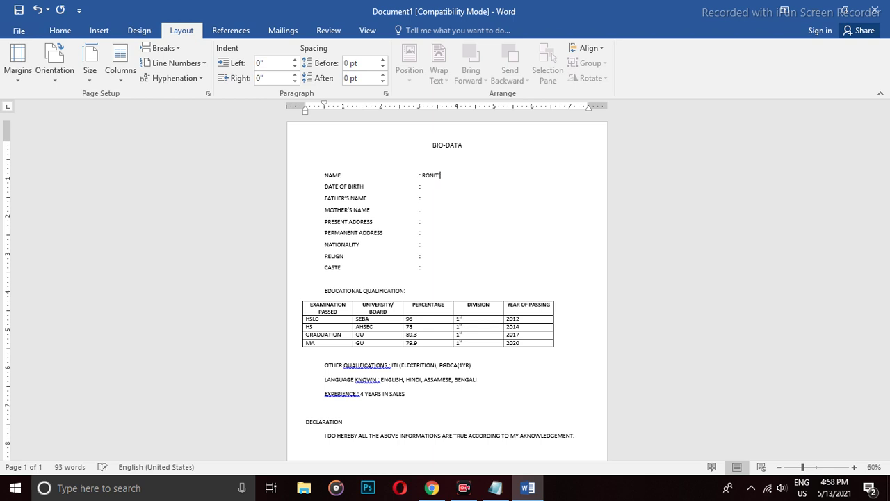
Fill in the father's and mother's names and a two-line present address aligned under the colons.
{"action": "left_click", "coordinate": [420, 186]}
{"action": "left_click", "coordinate": [469, 200]}
{"action": "scroll", "coordinate": [470, 200], "scroll_direction": "up", "scroll_amount": 9, "text": "ctrl"}
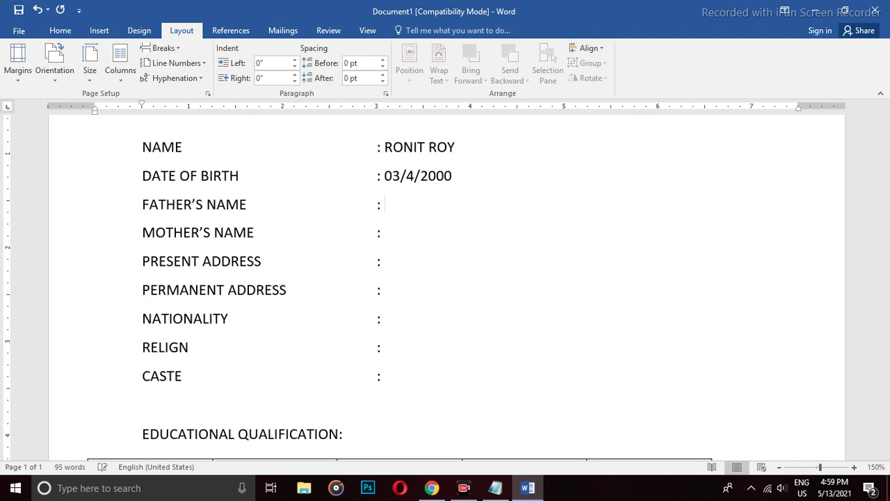
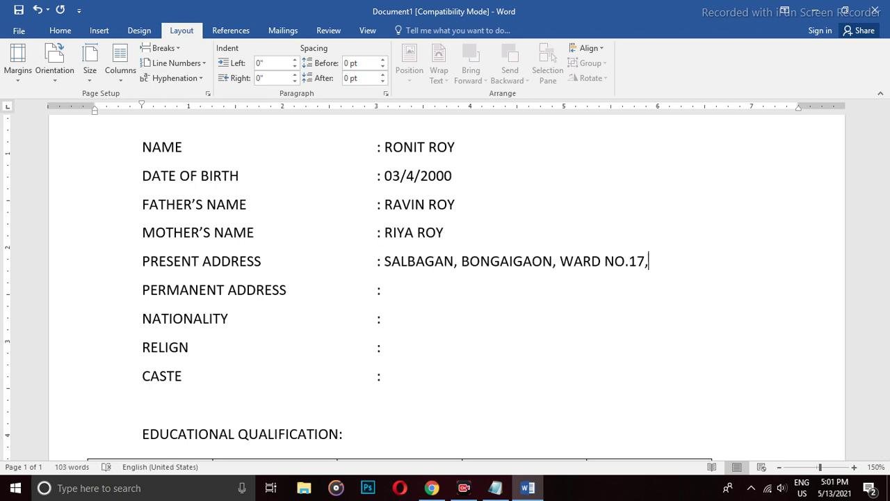
{"action": "key", "text": "Return"}
{"action": "key", "text": "Tab"}
{"action": "key", "text": "Tab"}
{"action": "key", "text": "Tab"}
{"action": "key", "text": "Tab"}
{"action": "key", "text": "Tab"}
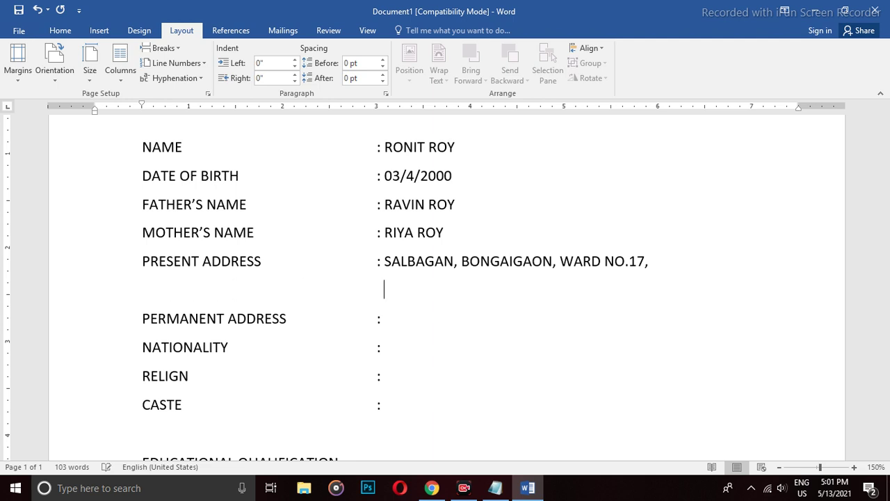
{"action": "type", "text": "BONGAIG"}
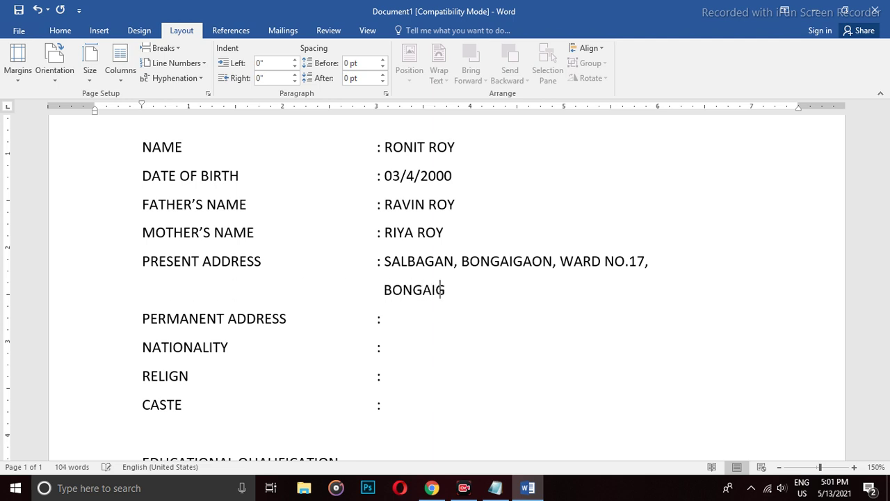
{"action": "type", "text": "GAON(783381"}
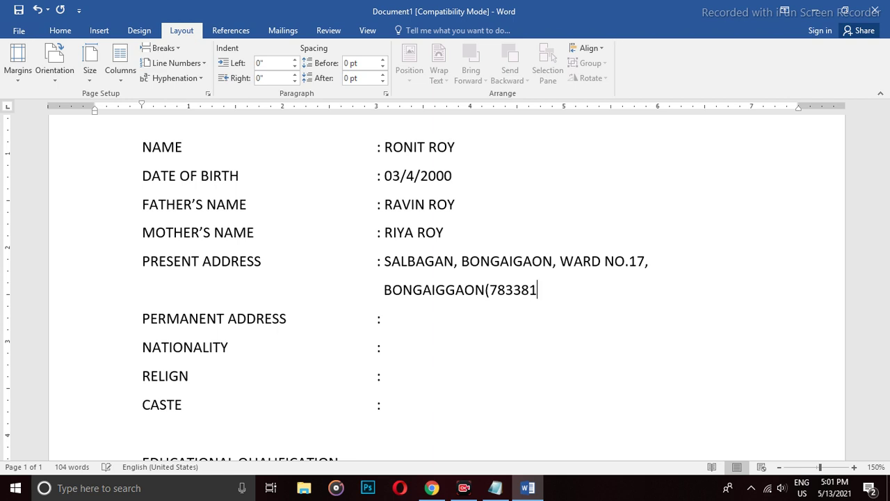
{"action": "type", "text": ")"}
Copy the two-line present address and paste it as the PERMANENT ADDRESS.
{"action": "key", "text": "shift+Up"}
{"action": "key", "text": "shift+Up"}
{"action": "key", "text": "ctrl+Down"}
{"action": "key", "text": "Up"}
{"action": "key", "text": "Right"}
{"action": "key", "text": "Right"}
{"action": "key", "text": "Right"}
{"action": "key", "text": "Right"}
{"action": "key", "text": "Right"}
{"action": "key", "text": "Right"}
{"action": "key", "text": "Right"}
{"action": "key", "text": "Right"}
{"action": "key", "text": "Right"}
{"action": "key", "text": "Right"}
{"action": "key", "text": "Right"}
{"action": "key", "text": "Right"}
{"action": "key", "text": "Right"}
{"action": "key", "text": "Right"}
{"action": "key", "text": "Right"}
{"action": "key", "text": "Right"}
{"action": "key", "text": "Right"}
{"action": "key", "text": "Right"}
{"action": "key", "text": "shift+Down"}
{"action": "key", "text": "shift+Down"}
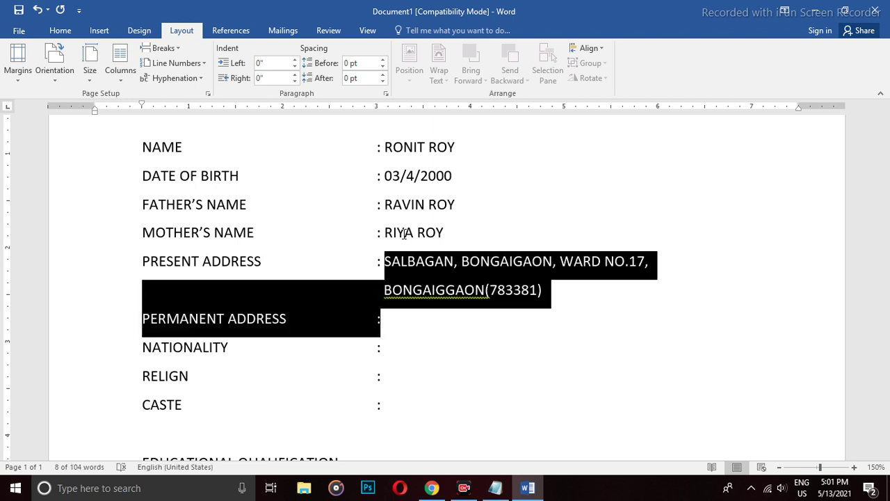
{"action": "key", "text": "shift+Up"}
{"action": "key", "text": "shift+Right"}
{"action": "key", "text": "shift+Right"}
{"action": "key", "text": "shift+Right"}
{"action": "key", "text": "shift+Right"}
{"action": "key", "text": "shift+Right"}
{"action": "key", "text": "shift+Right"}
{"action": "key", "text": "shift+Right"}
{"action": "key", "text": "shift+Right"}
{"action": "key", "text": "shift+Right"}
{"action": "key", "text": "shift+Right"}
{"action": "key", "text": "shift+Right"}
{"action": "key", "text": "shift+Right"}
{"action": "key", "text": "shift+Right"}
{"action": "key", "text": "shift+Right"}
{"action": "key", "text": "shift+Right"}
{"action": "key", "text": "shift+Right"}
{"action": "key", "text": "shift+Right"}
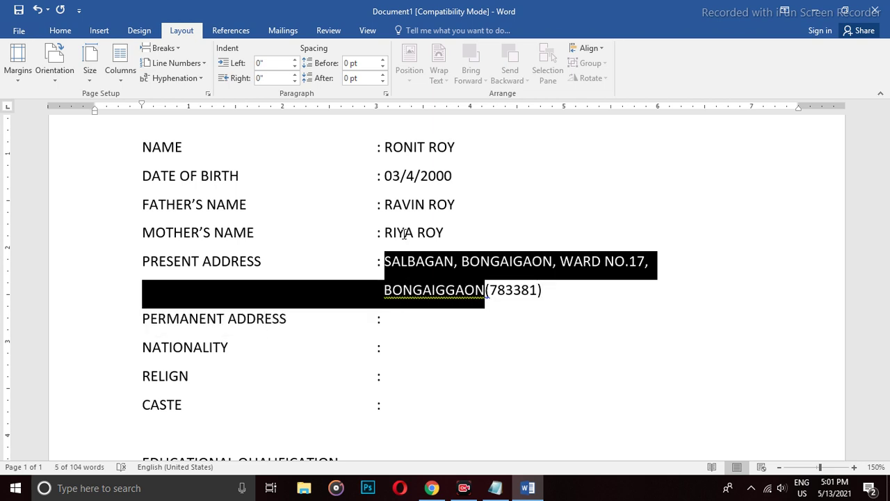
{"action": "key", "text": "shift+Right"}
{"action": "key", "text": "shift+Right"}
{"action": "key", "text": "ctrl+c"}
{"action": "key", "text": "Down"}
{"action": "key", "text": "ctrl+v"}
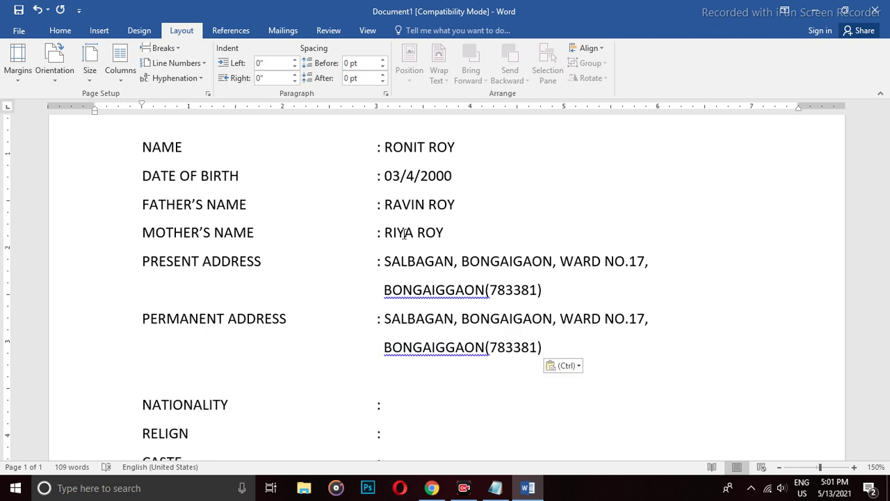
Fill in INDIAN for nationality, HINDUISM for religion and GENERAL for caste.
{"action": "scroll", "coordinate": [404, 234], "scroll_direction": "down", "scroll_amount": 4}
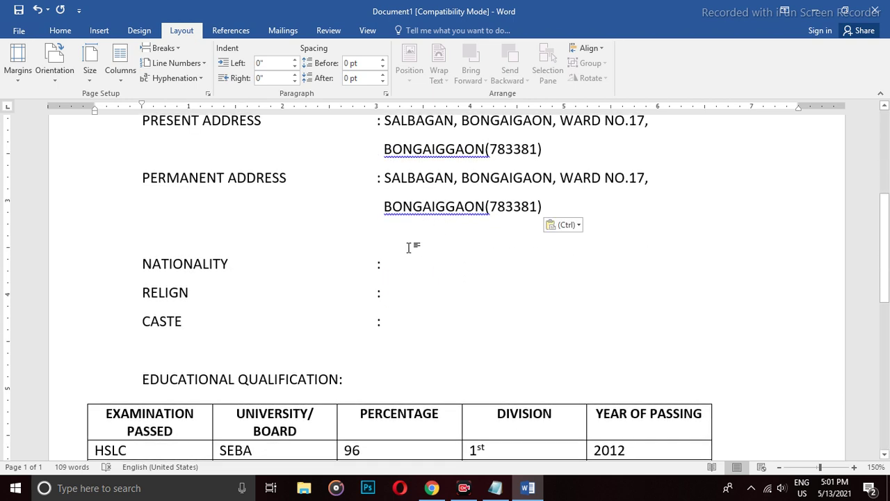
{"action": "key", "text": "BackSpace"}
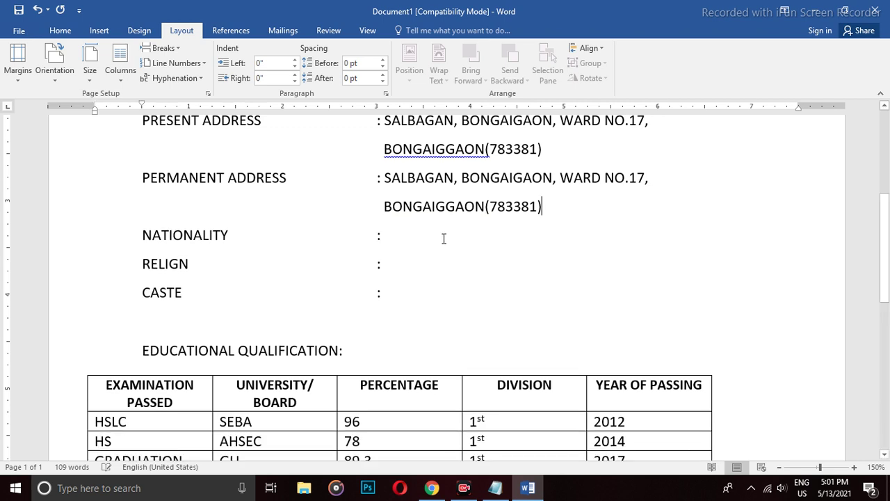
{"action": "left_click", "coordinate": [406, 236]}
{"action": "type", "text": "INDIAN RELIGN : "}
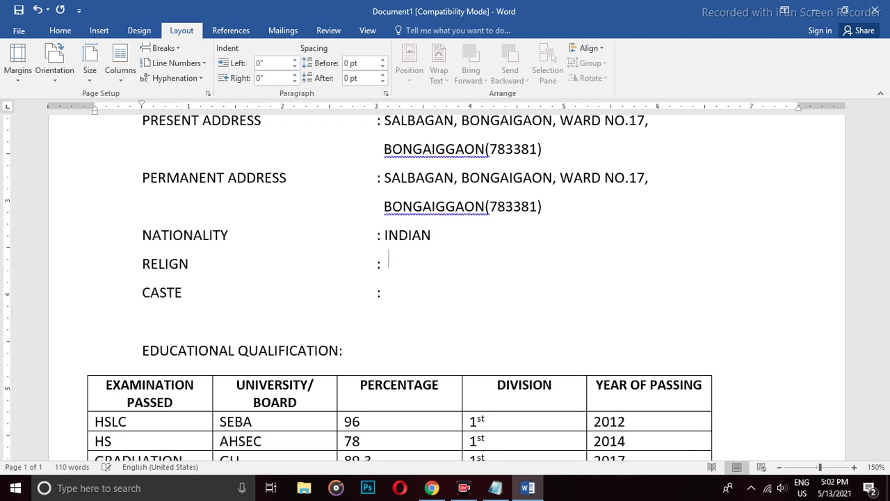
{"action": "type", "text": "HINDUISM"}
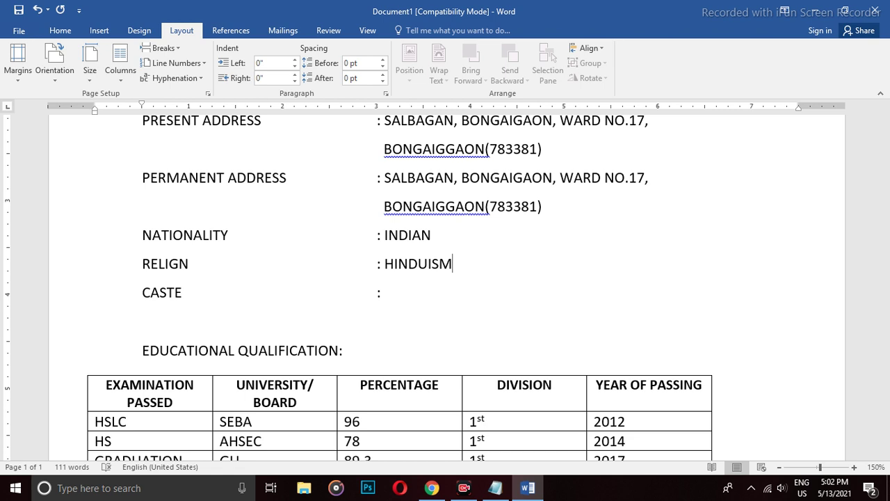
{"action": "key", "text": "BackSpace"}
{"action": "key", "text": "BackSpace"}
{"action": "key", "text": "BackSpace"}
{"action": "type", "text": "GENERAL"}
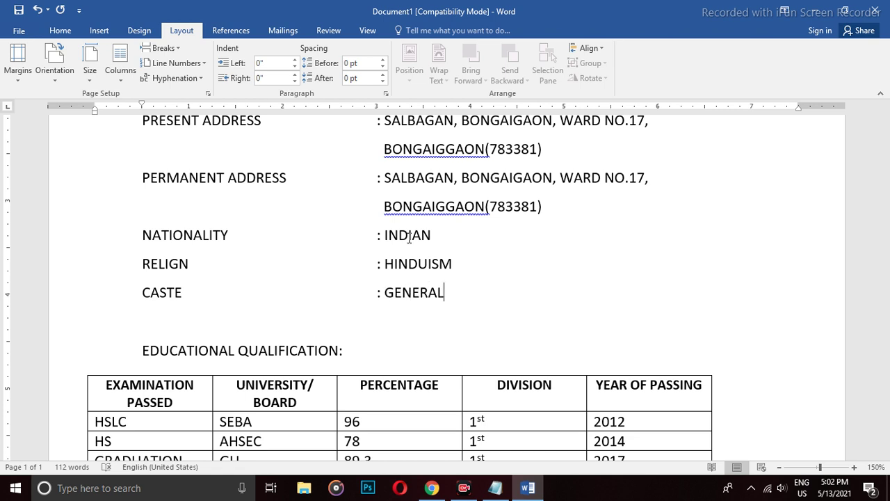
Tab the OTHER QUALIFICATIONS, LANGUAGE KNOWN and EXPERIENCE colons into line with the other colons.
{"action": "scroll", "coordinate": [396, 397], "scroll_direction": "down", "scroll_amount": 8, "text": "ctrl"}
{"action": "scroll", "coordinate": [397, 397], "scroll_direction": "up", "scroll_amount": 2}
{"action": "left_click", "coordinate": [381, 400]}
{"action": "key", "text": "Tab"}
{"action": "key", "text": "Tab"}
{"action": "left_click", "coordinate": [367, 416]}
{"action": "key", "text": "Tab"}
{"action": "key", "text": "Tab"}
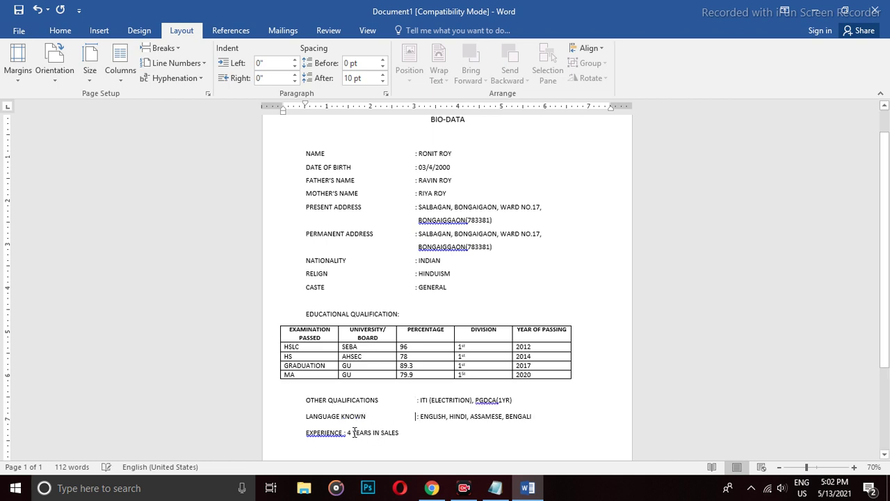
{"action": "left_click", "coordinate": [344, 432]}
{"action": "key", "text": "Tab"}
{"action": "key", "text": "Tab"}
{"action": "key", "text": "Tab"}
{"action": "key", "text": "Tab"}
Bold the EXPERIENCE, LANGUAGE KNOWN and OTHER QUALIFICATIONS labels.
{"action": "double_click", "coordinate": [334, 433]}
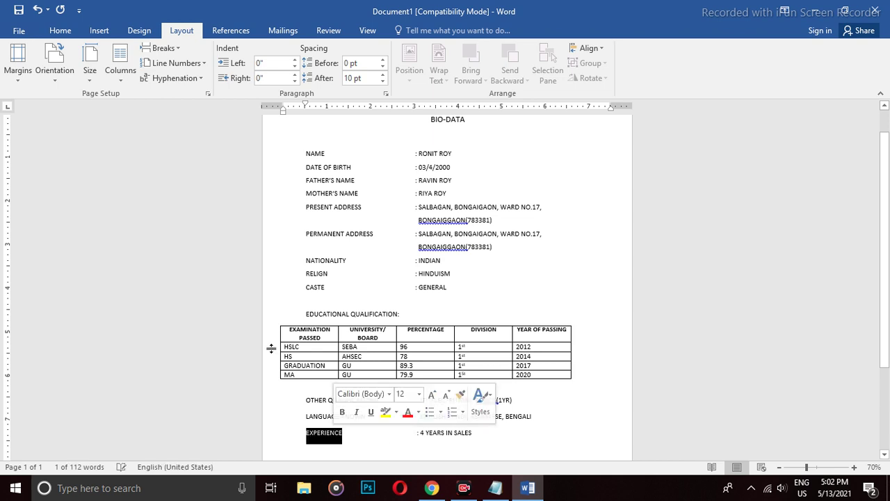
{"action": "left_click", "coordinate": [60, 31]}
{"action": "left_click", "coordinate": [112, 73]}
{"action": "left_click_drag", "start_coordinate": [367, 416], "coordinate": [305, 418]}
{"action": "left_click", "coordinate": [112, 73]}
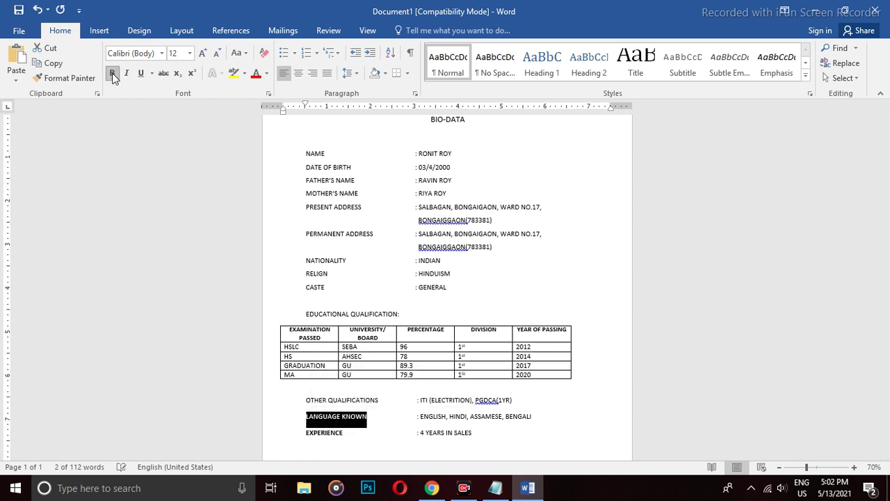
{"action": "left_click_drag", "start_coordinate": [379, 401], "coordinate": [315, 404]}
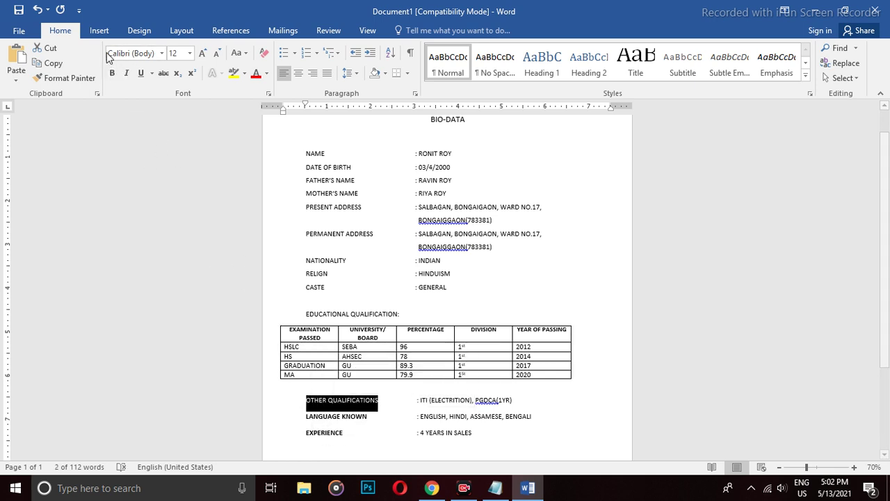
{"action": "left_click", "coordinate": [112, 73]}
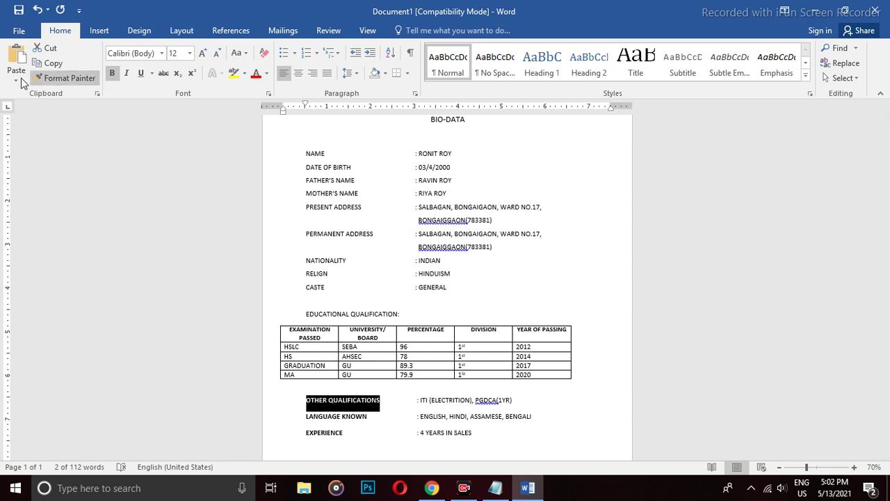
Use Format Painter to bold CASTE, the EDUCATIONAL QUALIFICATION: heading, RELIGN and further labels.
{"action": "left_click", "coordinate": [73, 79]}
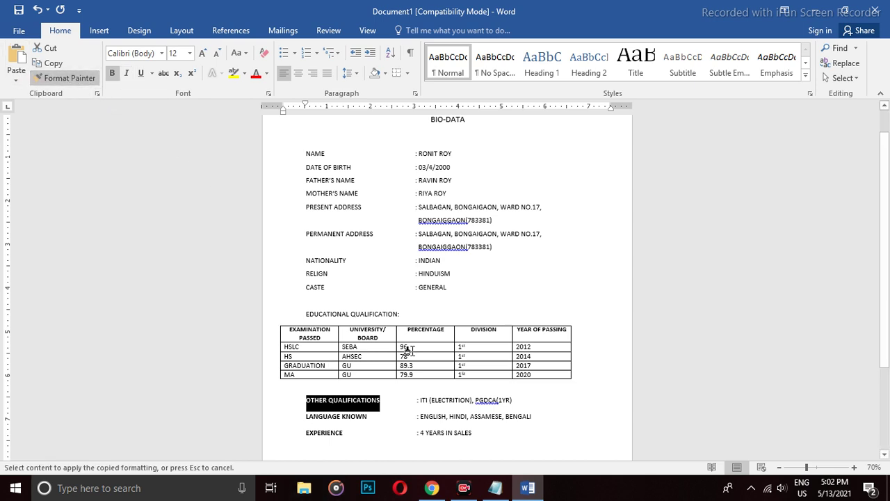
{"action": "left_click_drag", "start_coordinate": [324, 285], "coordinate": [306, 286]}
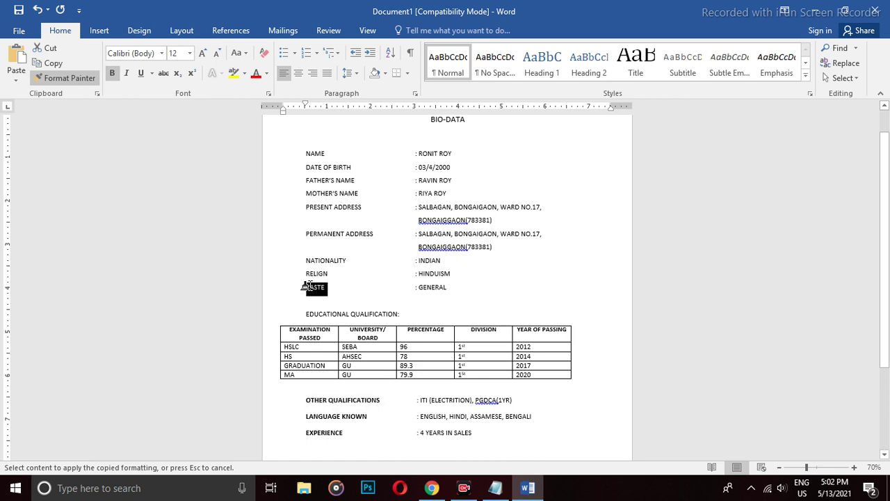
{"action": "left_click_drag", "start_coordinate": [397, 313], "coordinate": [306, 313]}
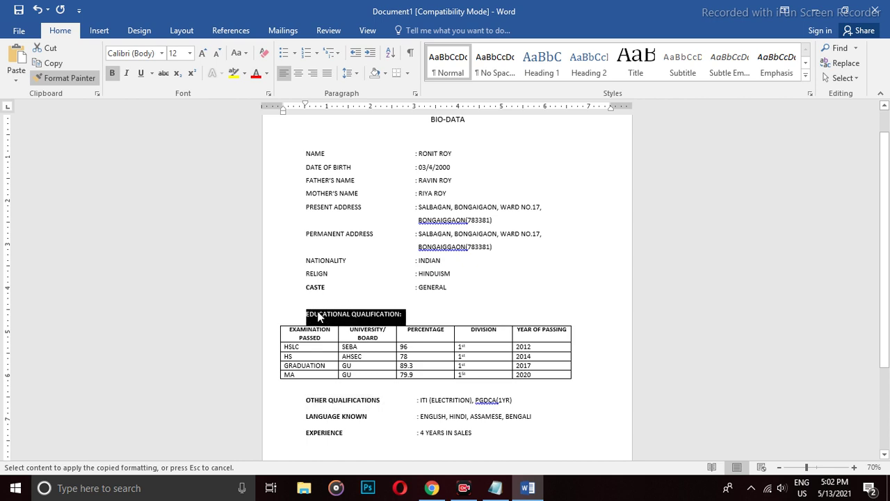
{"action": "mouse_move", "coordinate": [328, 273]}
{"action": "left_mouse_down"}
{"action": "mouse_move", "coordinate": [304, 274]}
{"action": "mouse_move", "coordinate": [348, 272]}
{"action": "left_mouse_up"}
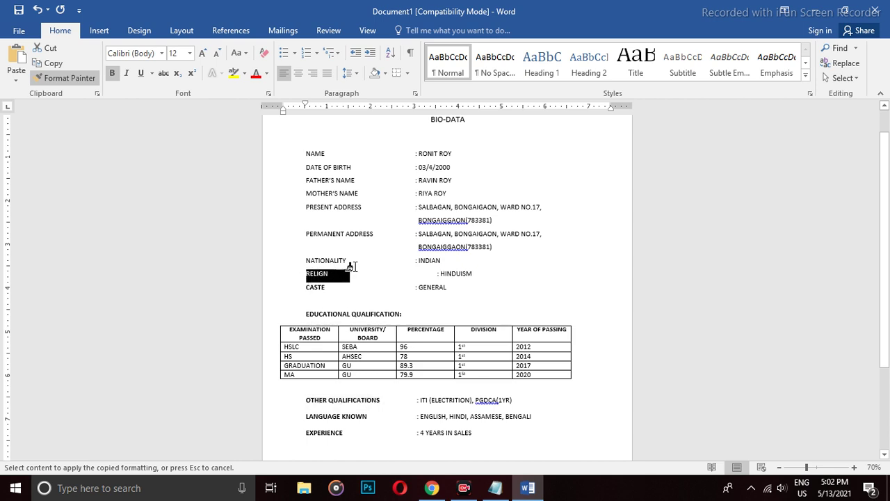
{"action": "scroll", "coordinate": [351, 266], "scroll_direction": "up", "scroll_amount": 5}
{"action": "left_click_drag", "start_coordinate": [267, 254], "coordinate": [202, 254]}
{"action": "scroll", "coordinate": [393, 345], "scroll_direction": "up", "scroll_amount": 1}
{"action": "scroll", "coordinate": [393, 345], "scroll_direction": "up", "scroll_amount": 3}
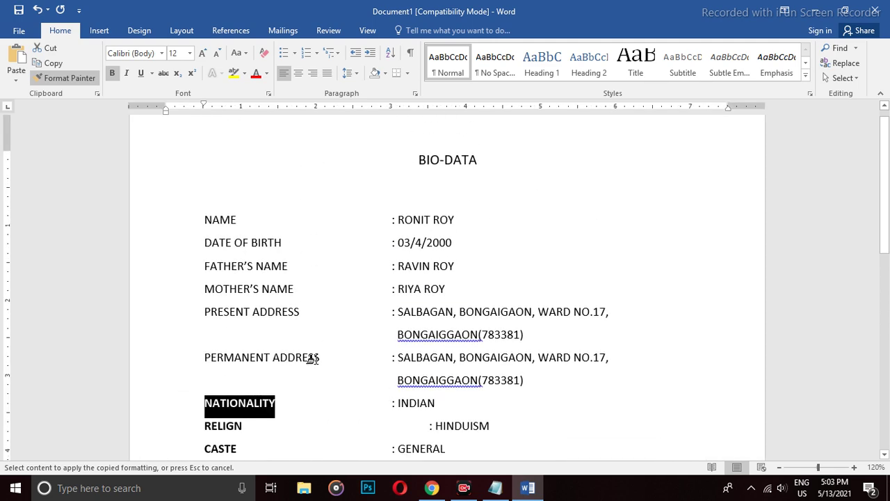
{"action": "left_click_drag", "start_coordinate": [318, 358], "coordinate": [205, 355]}
Bold the PRESENT ADDRESS, MOTHER'S NAME, FATHER'S NAME, NAME and DATE OF BIRTH labels and BIO-DATA title.
{"action": "left_click_drag", "start_coordinate": [295, 315], "coordinate": [205, 312]}
{"action": "left_click_drag", "start_coordinate": [296, 287], "coordinate": [205, 289]}
{"action": "left_click_drag", "start_coordinate": [283, 265], "coordinate": [205, 265]}
{"action": "mouse_move", "coordinate": [282, 242]}
{"action": "left_mouse_down"}
{"action": "mouse_move", "coordinate": [201, 233]}
{"action": "mouse_move", "coordinate": [205, 221]}
{"action": "left_mouse_up"}
{"action": "left_click_drag", "start_coordinate": [283, 249], "coordinate": [283, 249]}
{"action": "mouse_move", "coordinate": [480, 164]}
{"action": "left_mouse_down"}
{"action": "mouse_move", "coordinate": [401, 161]}
{"action": "mouse_move", "coordinate": [402, 182]}
{"action": "left_mouse_up"}
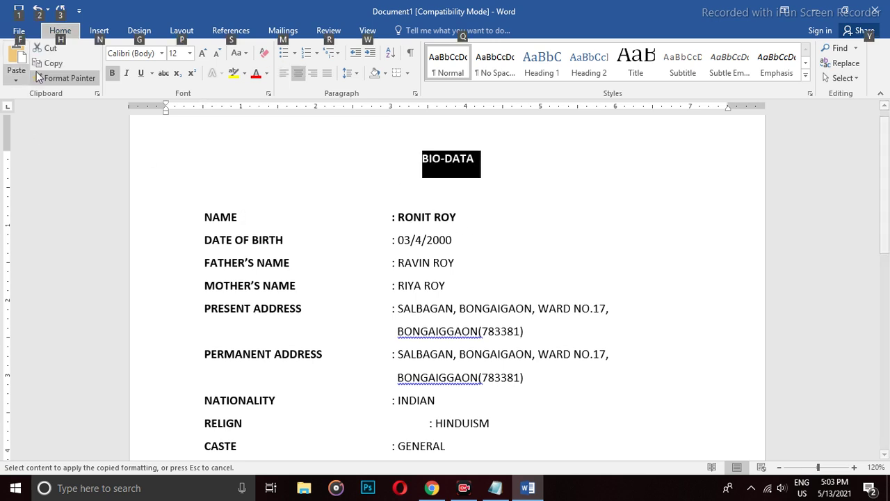
Turn off Format Painter and underline the BIO-DATA title.
{"action": "left_click", "coordinate": [70, 79]}
{"action": "key", "text": "alt"}
{"action": "key", "text": "alt"}
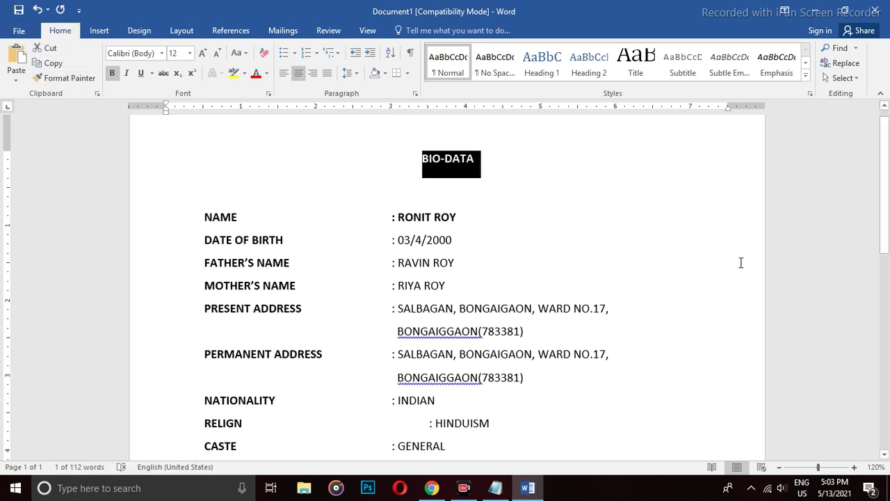
{"action": "scroll", "coordinate": [713, 244], "scroll_direction": "down", "scroll_amount": 3}
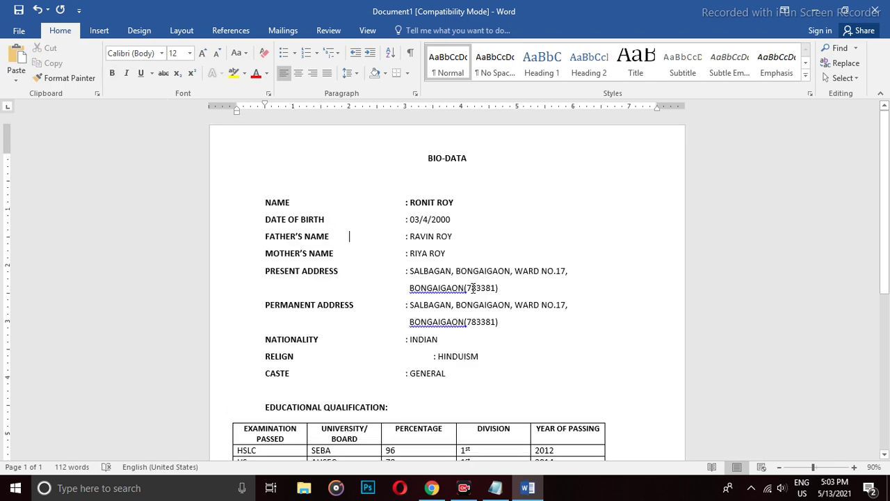
{"action": "scroll", "coordinate": [463, 268], "scroll_direction": "up", "scroll_amount": 5}
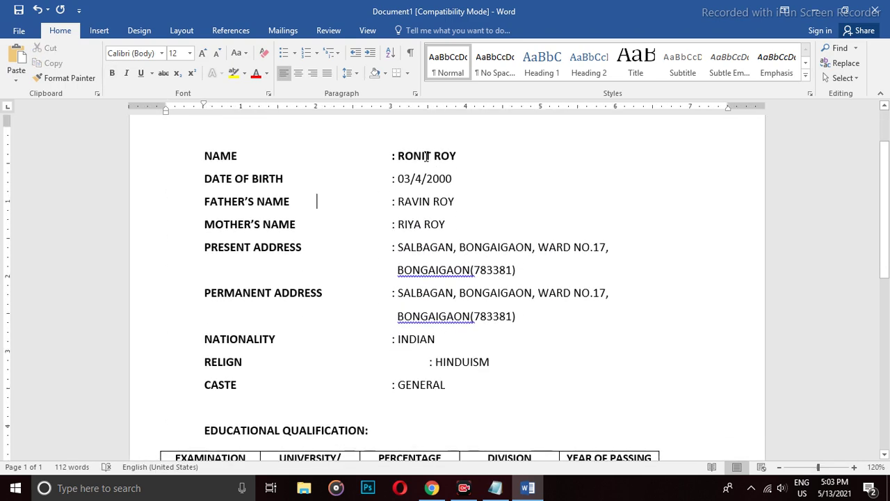
{"action": "scroll", "coordinate": [427, 157], "scroll_direction": "up", "scroll_amount": 3}
{"action": "left_click_drag", "start_coordinate": [421, 174], "coordinate": [510, 175]}
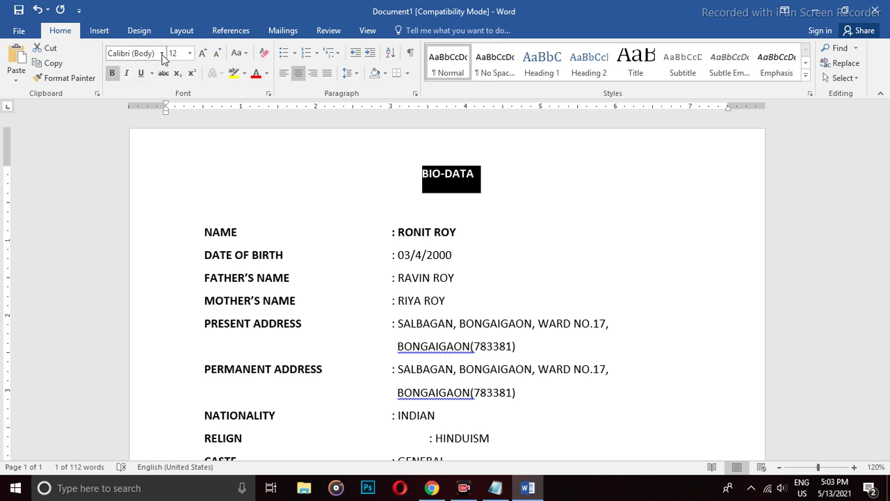
{"action": "left_click", "coordinate": [142, 73]}
Grow the BIO-DATA title's font step by step up to size 26.
{"action": "left_click", "coordinate": [201, 54]}
{"action": "left_click", "coordinate": [202, 54]}
{"action": "left_click", "coordinate": [202, 53]}
{"action": "left_click", "coordinate": [202, 53]}
{"action": "left_click", "coordinate": [201, 54]}
{"action": "left_click", "coordinate": [202, 54]}
{"action": "left_click", "coordinate": [201, 54]}
{"action": "scroll", "coordinate": [441, 160], "scroll_direction": "down", "scroll_amount": 7}
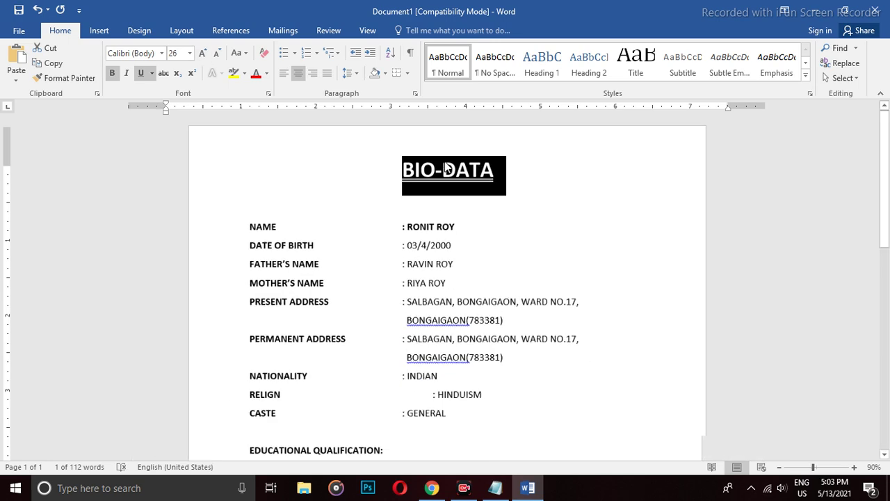
Delete the extra tab before ': HINDUISM' so its colon aligns with the others.
{"action": "left_click", "coordinate": [496, 169]}
{"action": "scroll", "coordinate": [535, 184], "scroll_direction": "down", "scroll_amount": 1}
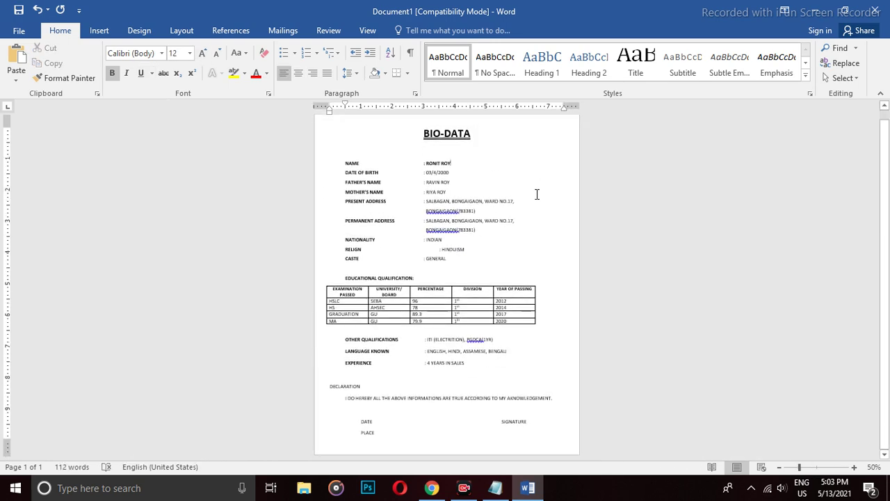
{"action": "scroll", "coordinate": [394, 423], "scroll_direction": "up", "scroll_amount": 6}
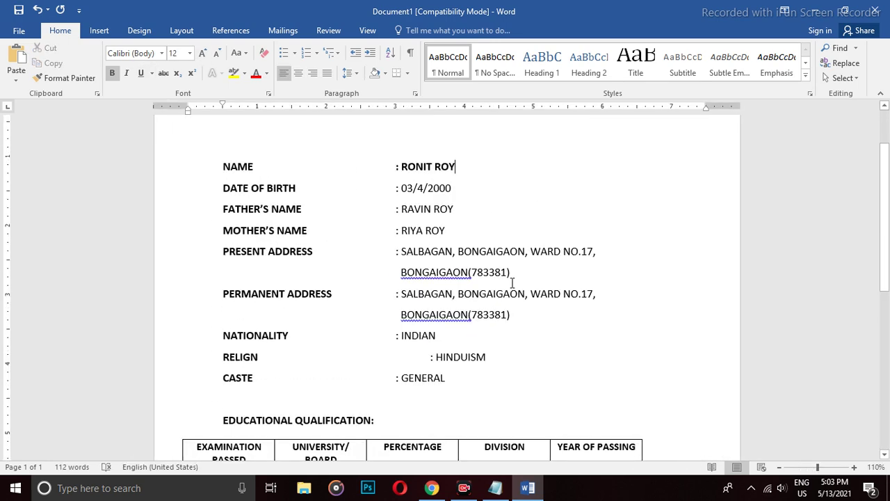
{"action": "scroll", "coordinate": [512, 281], "scroll_direction": "down", "scroll_amount": 2}
{"action": "left_click", "coordinate": [397, 290]}
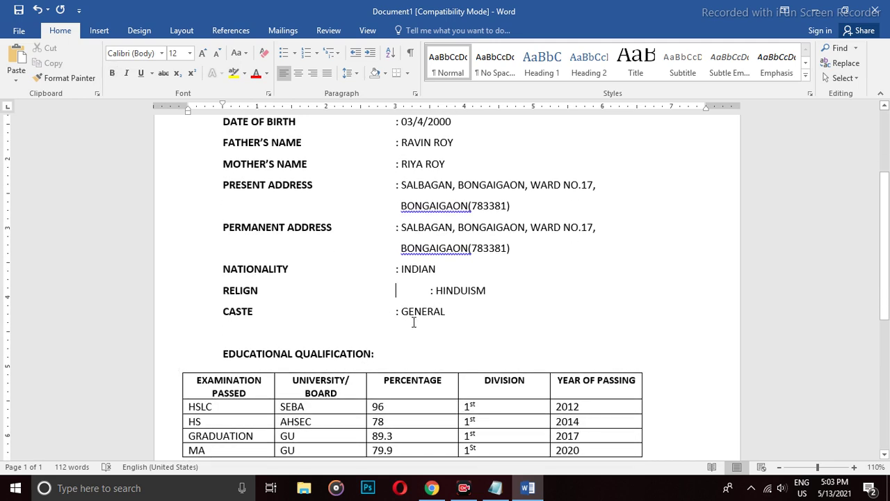
{"action": "key", "text": "Delete"}
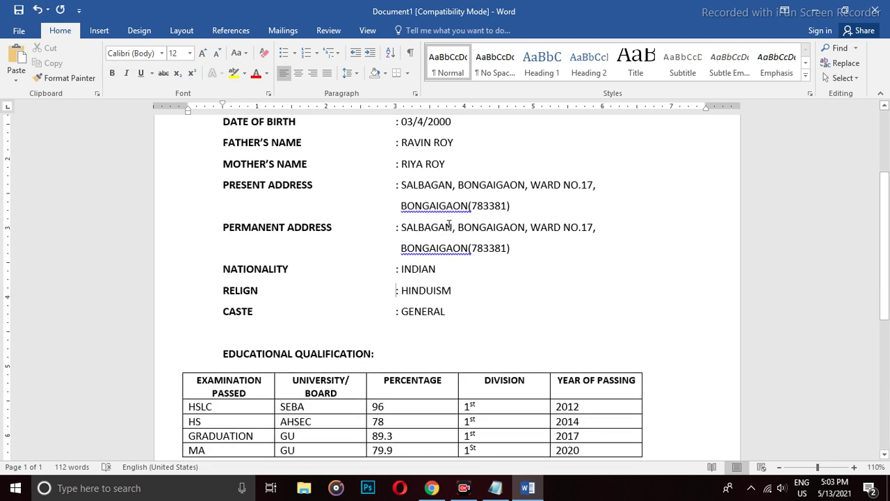
{"action": "scroll", "coordinate": [448, 224], "scroll_direction": "up", "scroll_amount": 3}
{"action": "scroll", "coordinate": [451, 208], "scroll_direction": "down", "scroll_amount": 9}
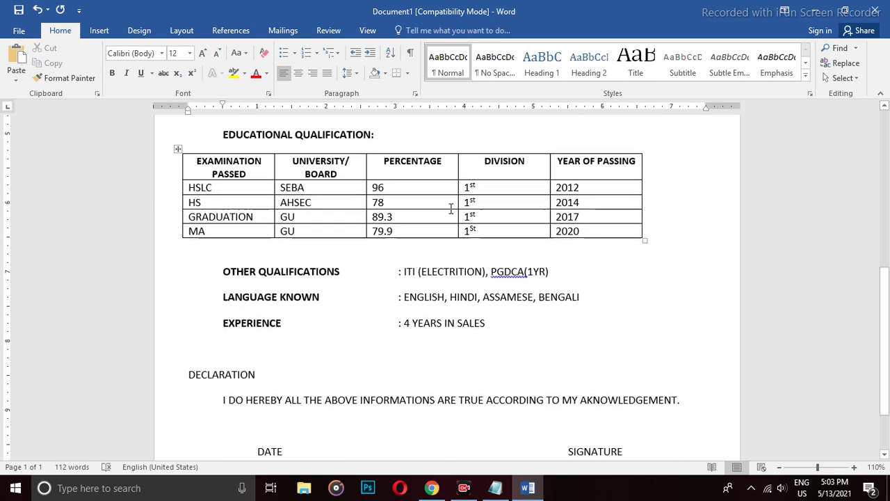
{"action": "scroll", "coordinate": [451, 209], "scroll_direction": "down", "scroll_amount": 1}
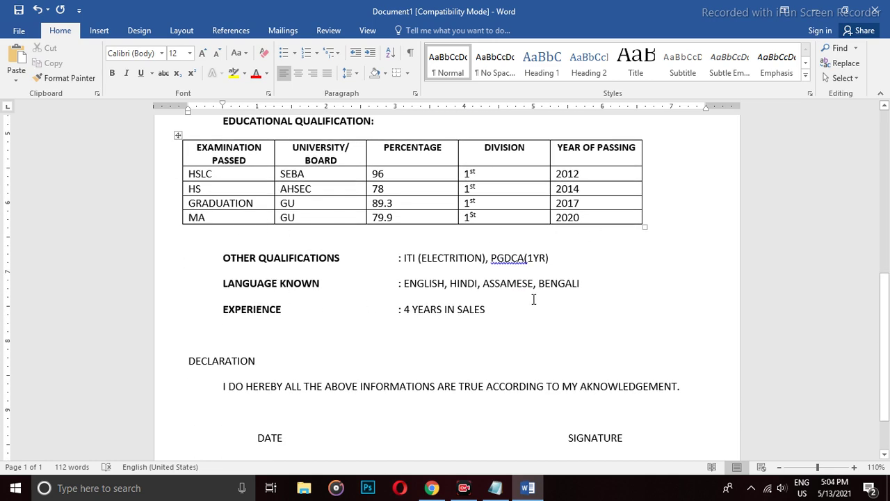
{"action": "scroll", "coordinate": [533, 299], "scroll_direction": "down", "scroll_amount": 2}
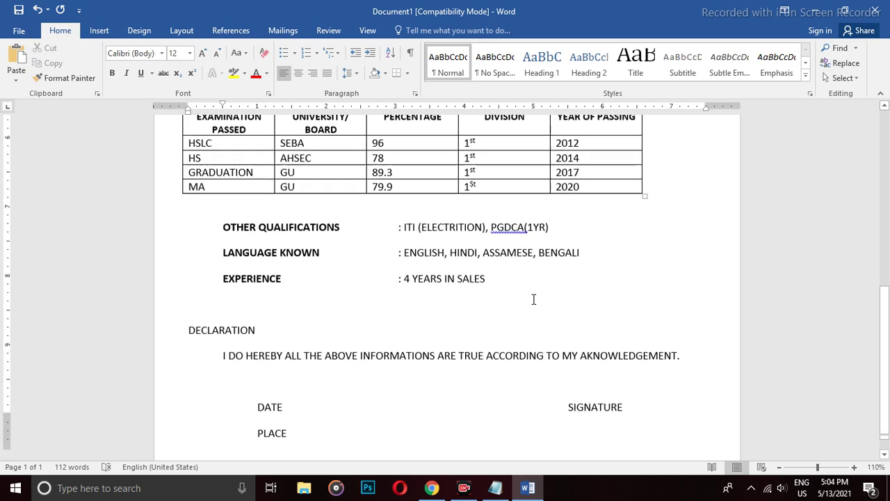
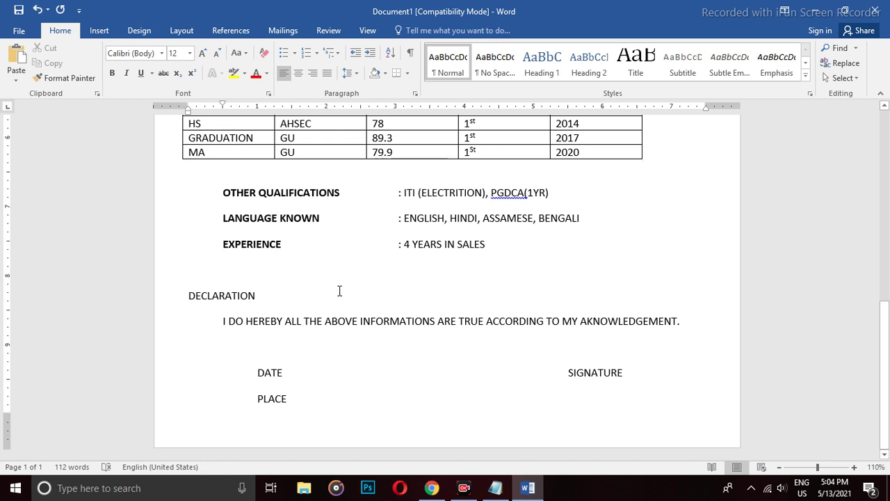
Make the words DATE and PLACE bold.
{"action": "double_click", "coordinate": [274, 371]}
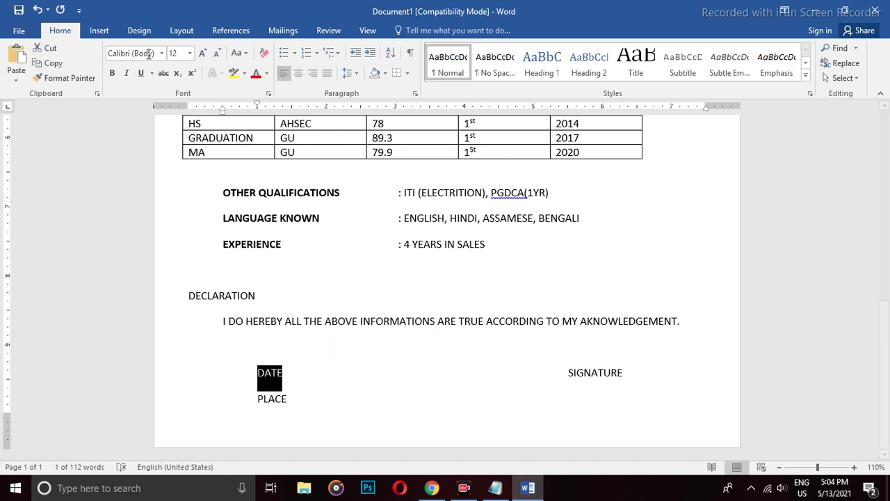
{"action": "left_click", "coordinate": [110, 73]}
{"action": "double_click", "coordinate": [271, 399]}
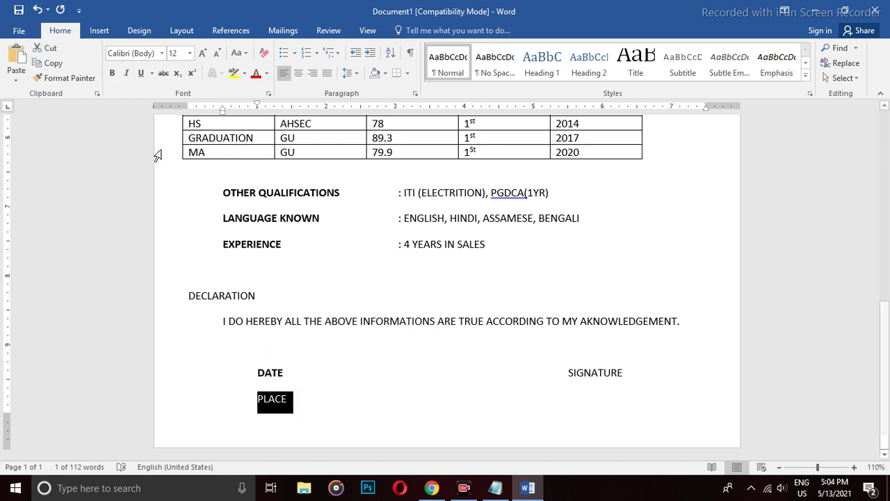
{"action": "left_click", "coordinate": [111, 73]}
Add a colon after DATE and tab SIGNATURE back to the right of that line.
{"action": "left_click", "coordinate": [295, 367]}
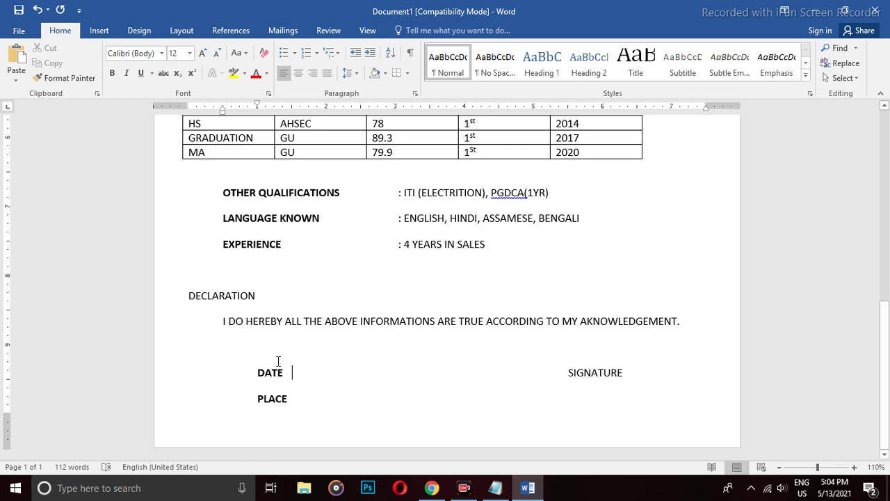
{"action": "type", "text": ":"}
{"action": "key", "text": "Down"}
{"action": "left_click", "coordinate": [296, 373]}
{"action": "key", "text": "BackSpace"}
{"action": "key", "text": "BackSpace"}
{"action": "key", "text": "BackSpace"}
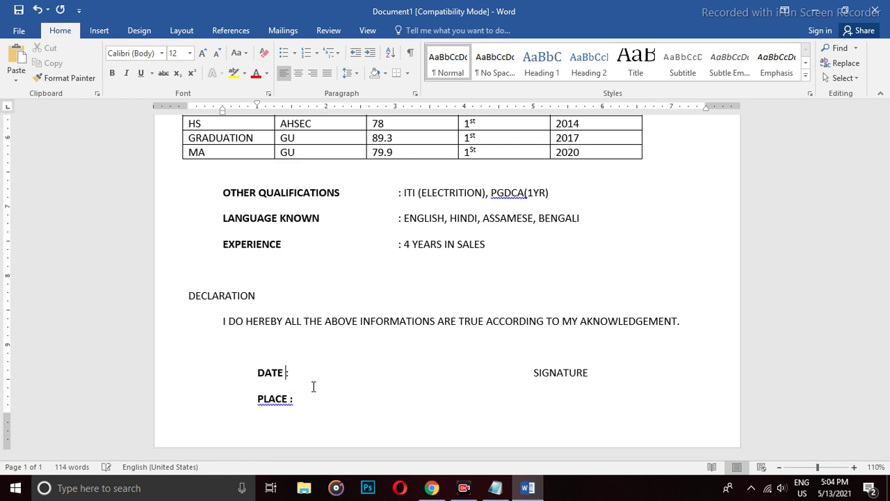
{"action": "key", "text": "Tab"}
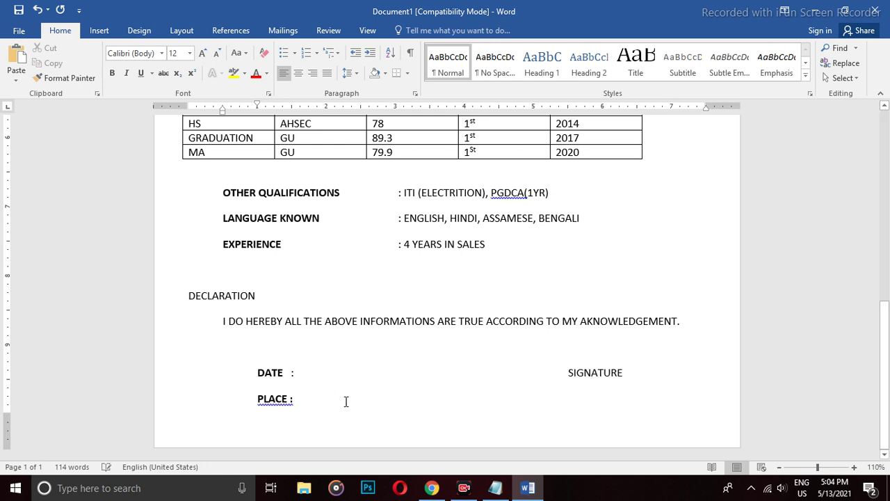
Remove the space after the DATE and PLACE lines and set them to single line spacing.
{"action": "left_click_drag", "start_coordinate": [298, 405], "coordinate": [257, 373]}
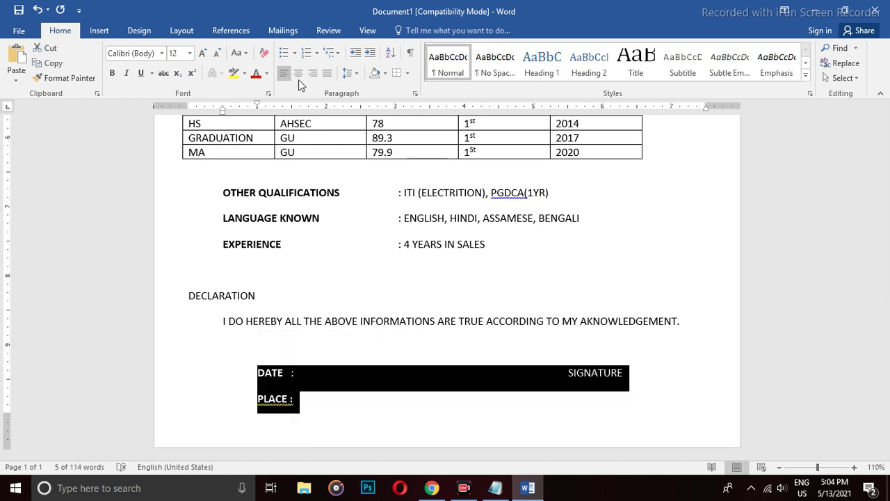
{"action": "left_click", "coordinate": [357, 73]}
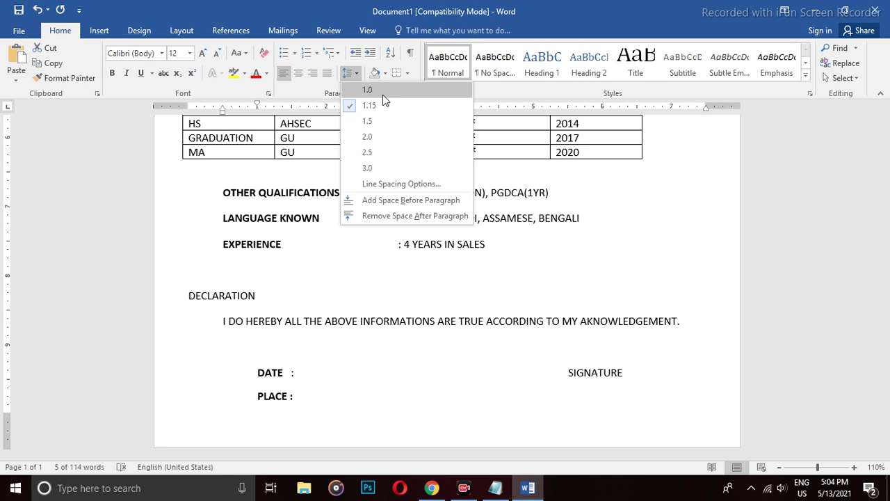
{"action": "left_click", "coordinate": [402, 215]}
{"action": "left_click", "coordinate": [347, 73]}
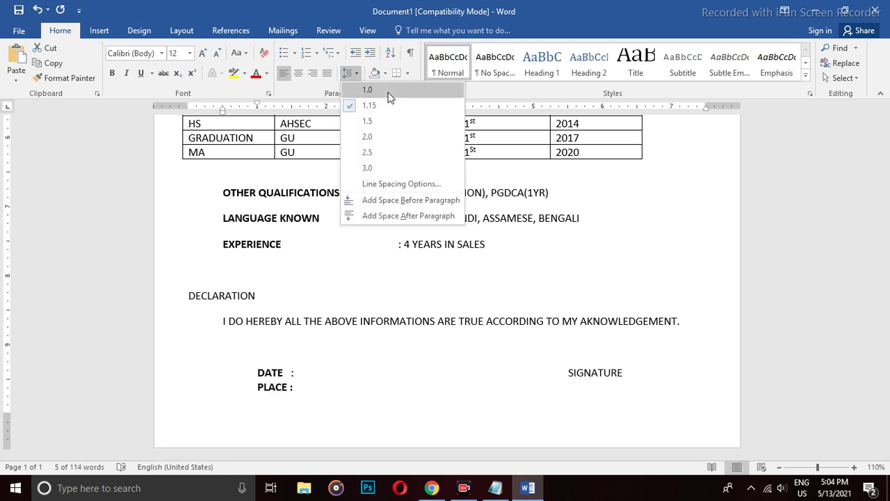
{"action": "left_click", "coordinate": [390, 98]}
{"action": "left_click", "coordinate": [355, 73]}
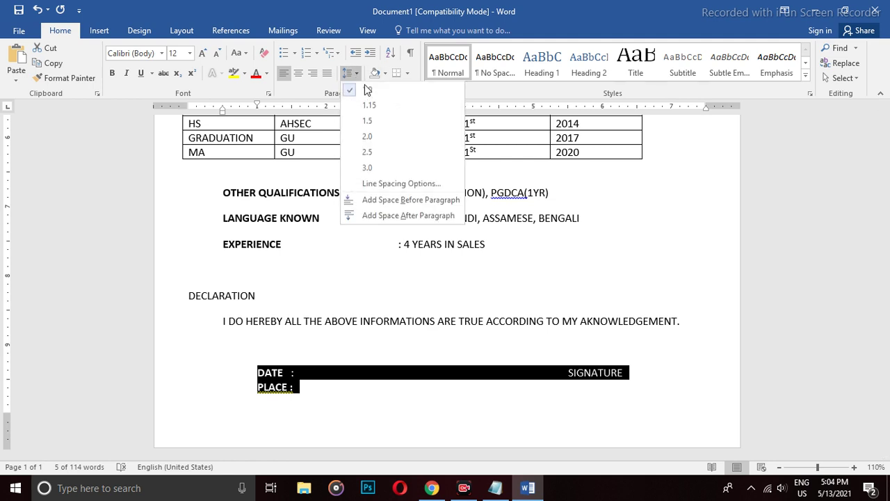
{"action": "left_click", "coordinate": [370, 106]}
Remove the space after the Other Qualifications through Experience lines and set 1.5 line spacing.
{"action": "scroll", "coordinate": [469, 302], "scroll_direction": "up", "scroll_amount": 3}
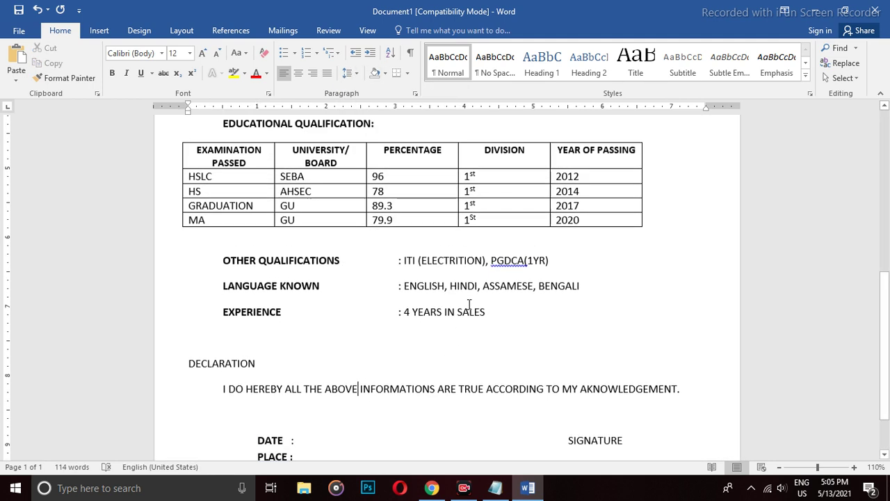
{"action": "left_click_drag", "start_coordinate": [502, 342], "coordinate": [192, 302]}
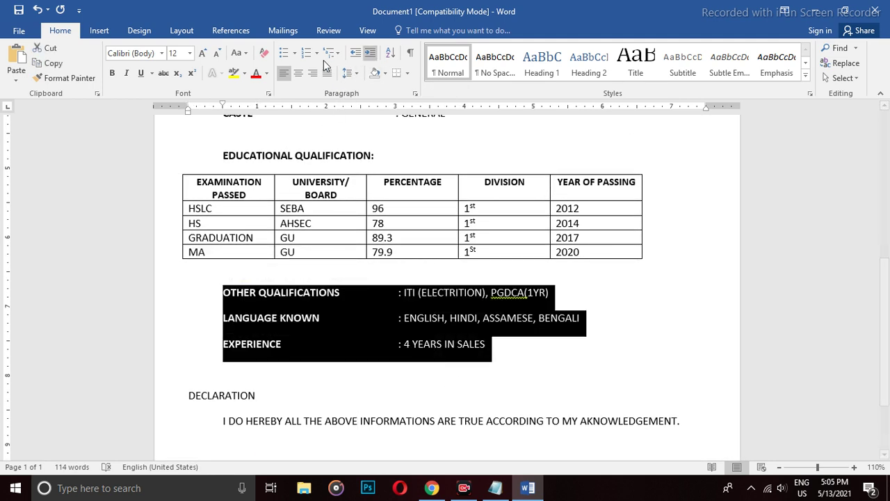
{"action": "left_click", "coordinate": [356, 75]}
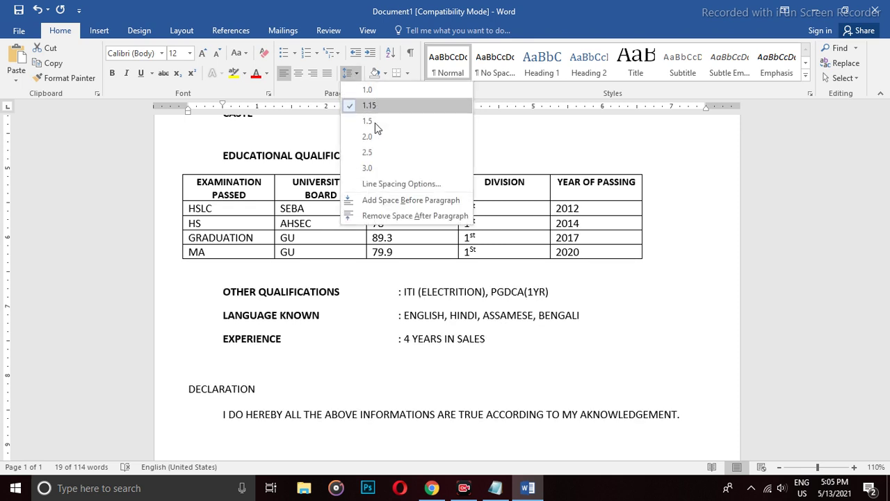
{"action": "left_click", "coordinate": [391, 214]}
{"action": "left_click", "coordinate": [351, 73]}
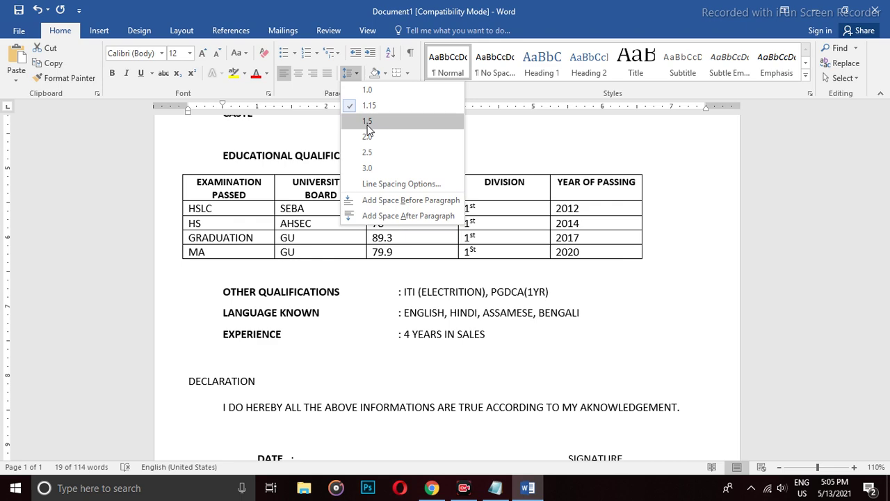
{"action": "left_click", "coordinate": [367, 123]}
{"action": "scroll", "coordinate": [368, 260], "scroll_direction": "up", "scroll_amount": 5}
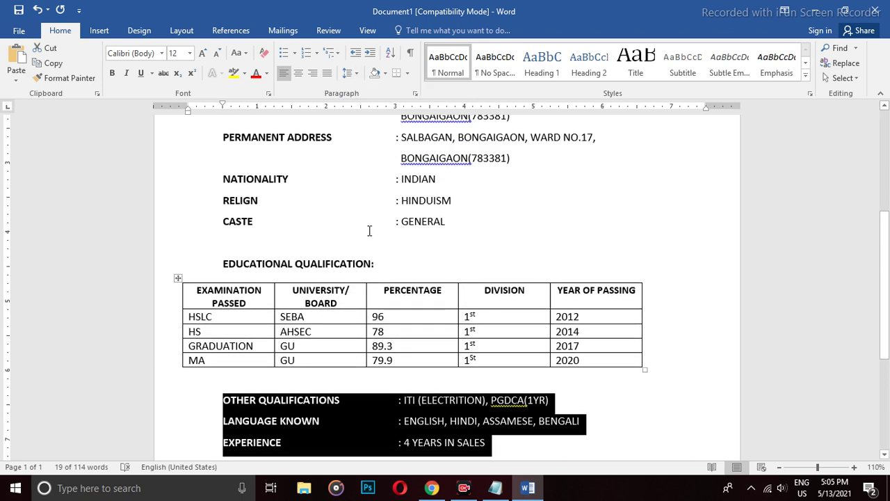
{"action": "scroll", "coordinate": [417, 244], "scroll_direction": "up", "scroll_amount": 3}
{"action": "scroll", "coordinate": [450, 246], "scroll_direction": "down", "scroll_amount": 6, "text": "ctrl"}
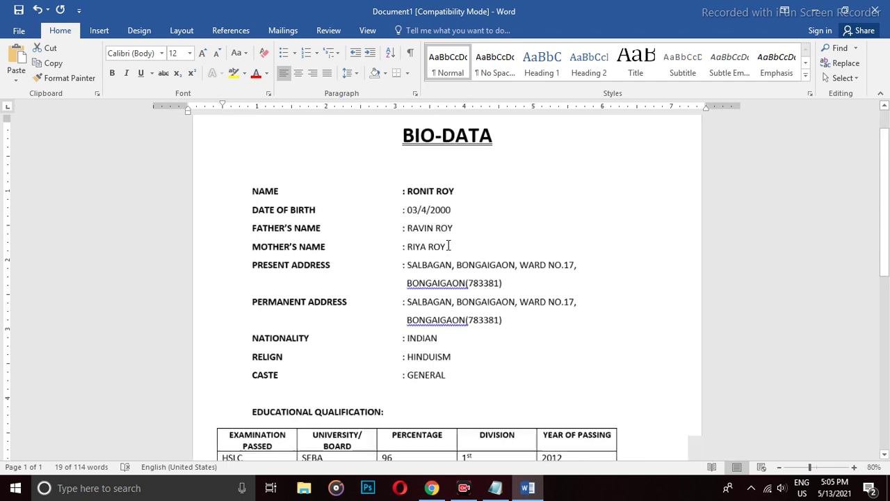
Go to the Insert ribbon, opening and closing the Pictures dialog without inserting anything.
{"action": "left_click", "coordinate": [478, 251]}
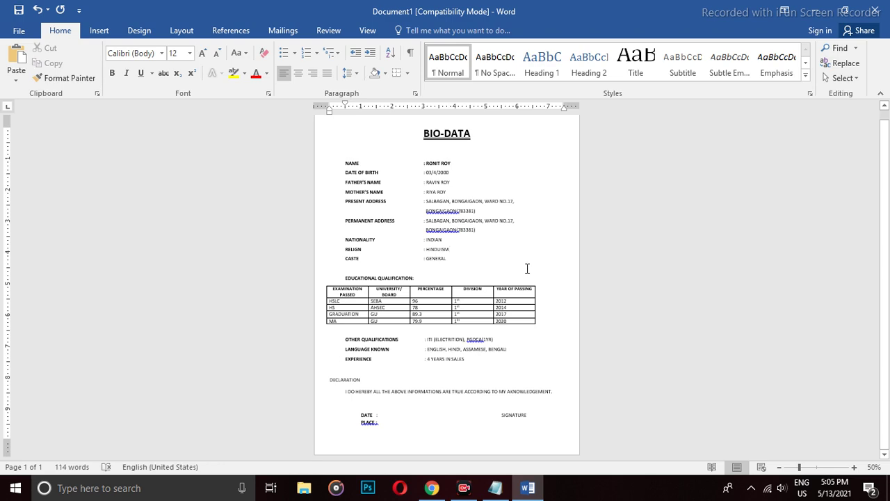
{"action": "scroll", "coordinate": [533, 257], "scroll_direction": "up", "scroll_amount": 3, "text": "ctrl"}
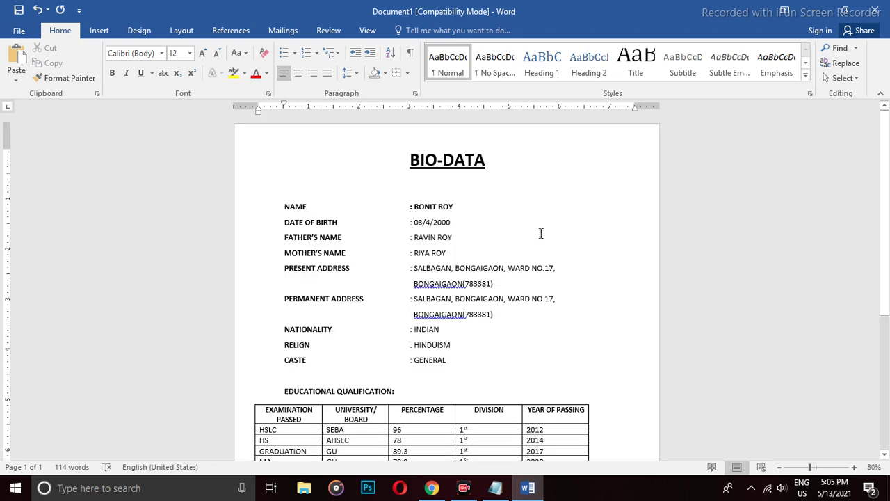
{"action": "left_click", "coordinate": [99, 31]}
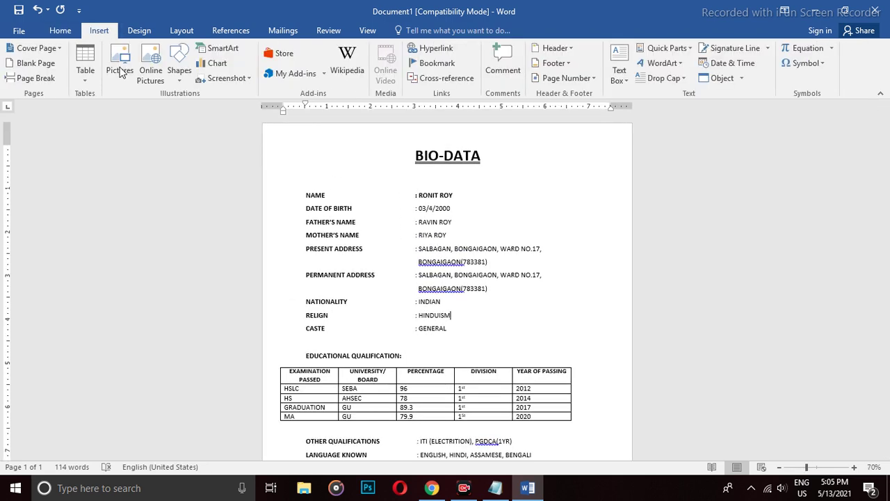
{"action": "left_click", "coordinate": [120, 66]}
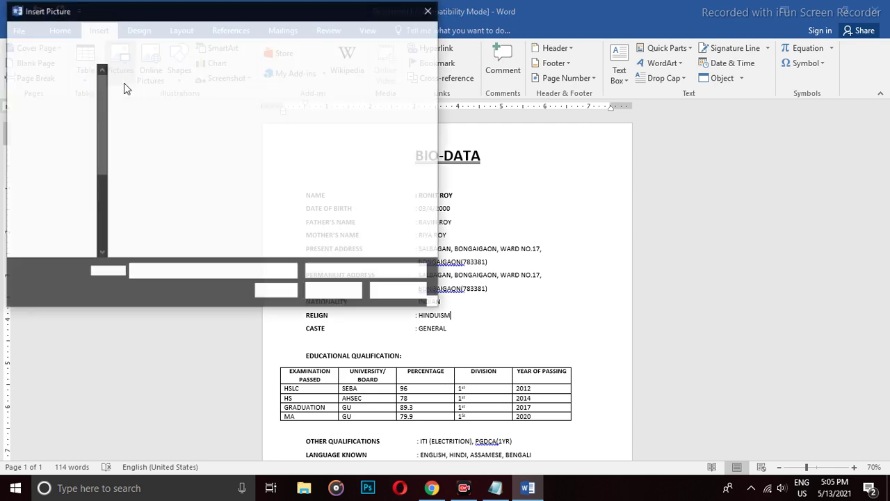
{"action": "left_click", "coordinate": [430, 11]}
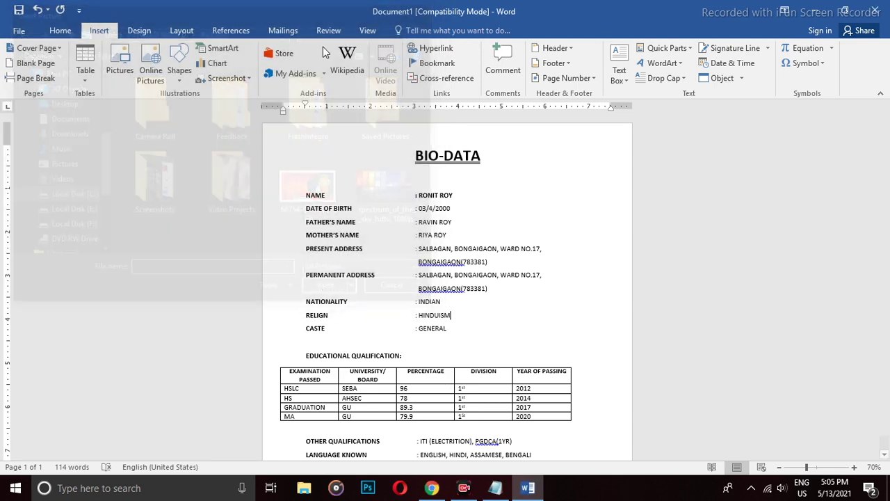
Draw a rectangle at the page's top right and label it PHOTO.
{"action": "left_click", "coordinate": [179, 64]}
{"action": "left_click", "coordinate": [217, 107]}
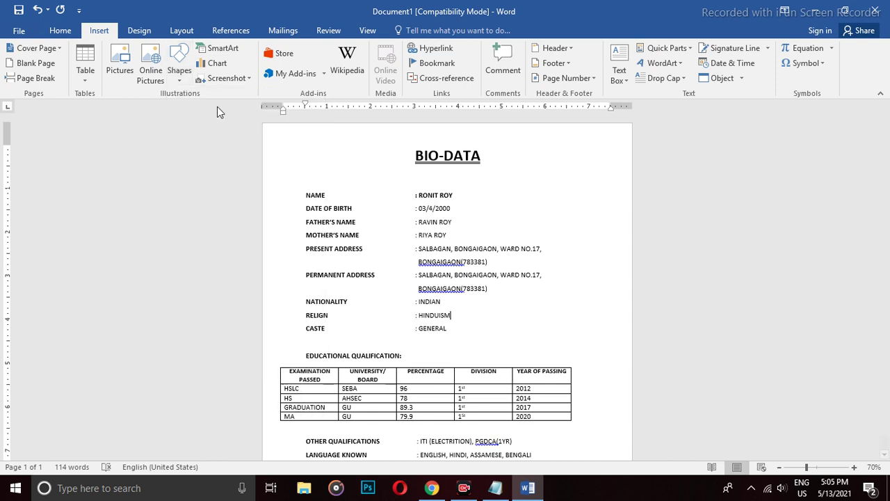
{"action": "mouse_move", "coordinate": [561, 164]}
{"action": "left_mouse_down"}
{"action": "mouse_move", "coordinate": [580, 220]}
{"action": "mouse_move", "coordinate": [613, 227]}
{"action": "left_mouse_up"}
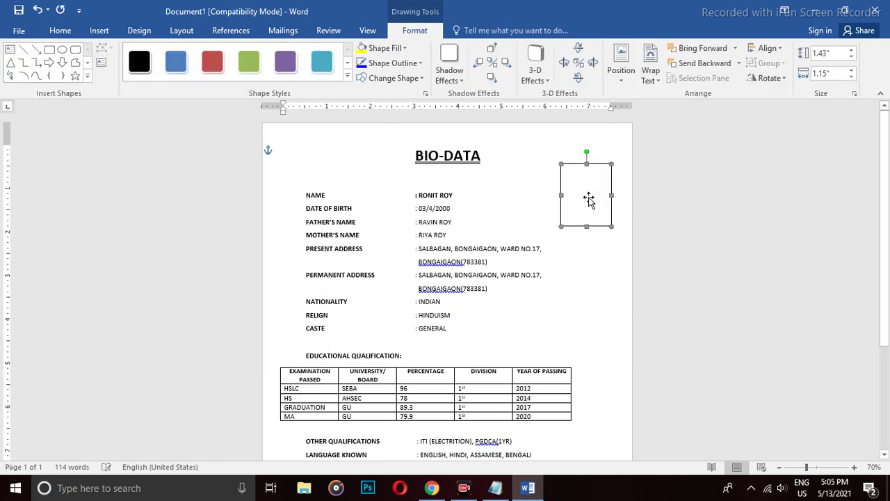
{"action": "left_click", "coordinate": [102, 63]}
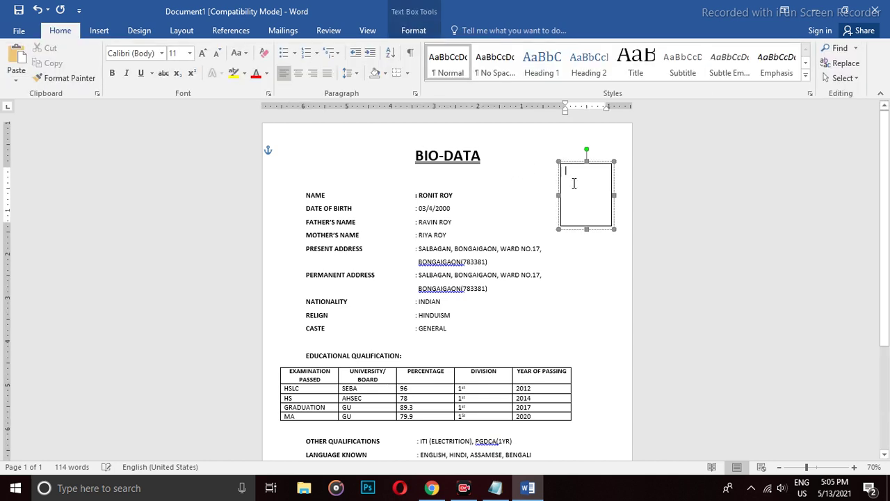
{"action": "type", "text": "PHOT"}
{"action": "left_click", "coordinate": [586, 267]}
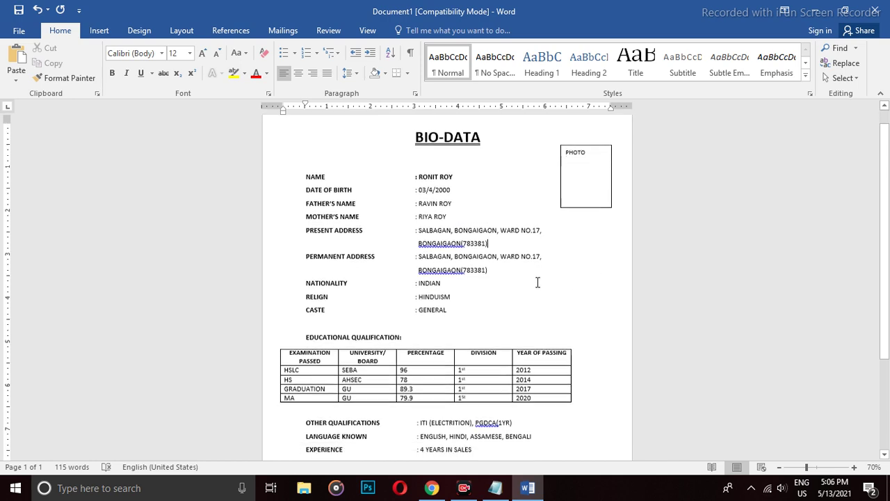
Ignore the spelling flag on PLACE and correct the qualification to PGDCA (1YR).
{"action": "scroll", "coordinate": [538, 282], "scroll_direction": "down", "scroll_amount": 2}
{"action": "scroll", "coordinate": [537, 281], "scroll_direction": "up", "scroll_amount": 2}
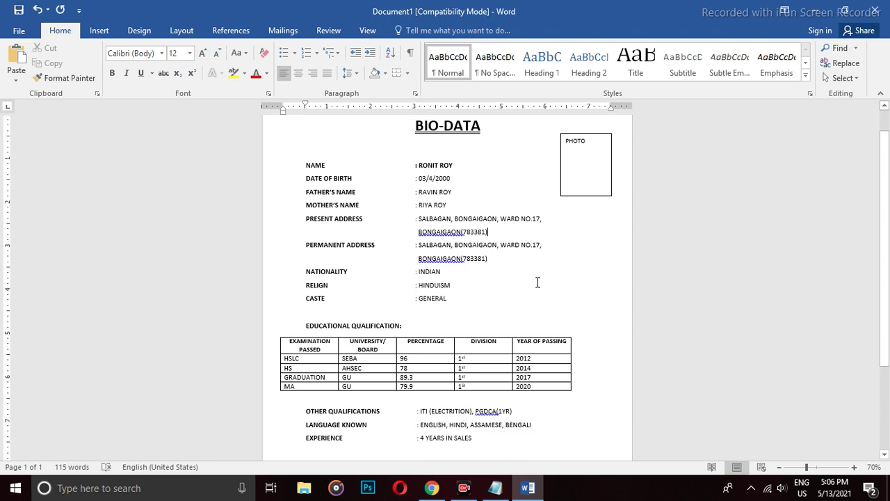
{"action": "scroll", "coordinate": [535, 282], "scroll_direction": "down", "scroll_amount": 4}
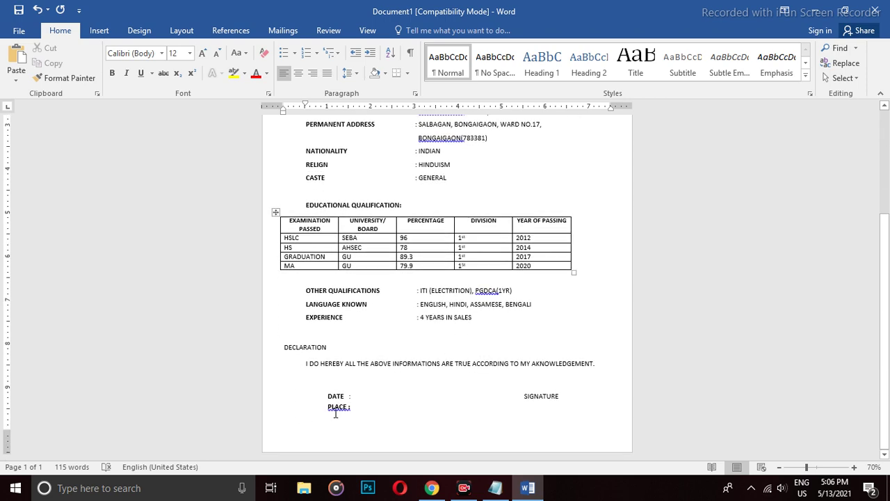
{"action": "right_click", "coordinate": [339, 407]}
{"action": "left_click", "coordinate": [407, 353]}
{"action": "right_click", "coordinate": [484, 295]}
{"action": "left_click", "coordinate": [536, 303]}
Correct both address postcodes to BONGAIGAON (783381).
{"action": "scroll", "coordinate": [508, 296], "scroll_direction": "up", "scroll_amount": 2}
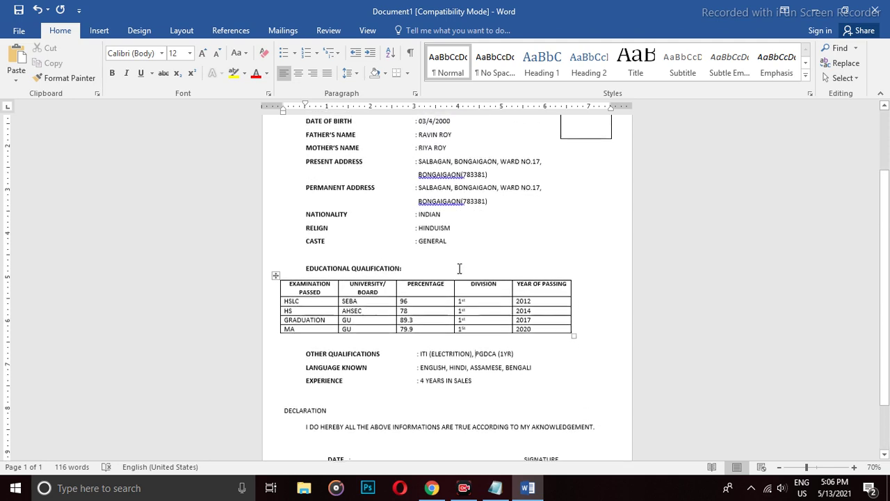
{"action": "right_click", "coordinate": [440, 203]}
{"action": "left_click", "coordinate": [498, 216]}
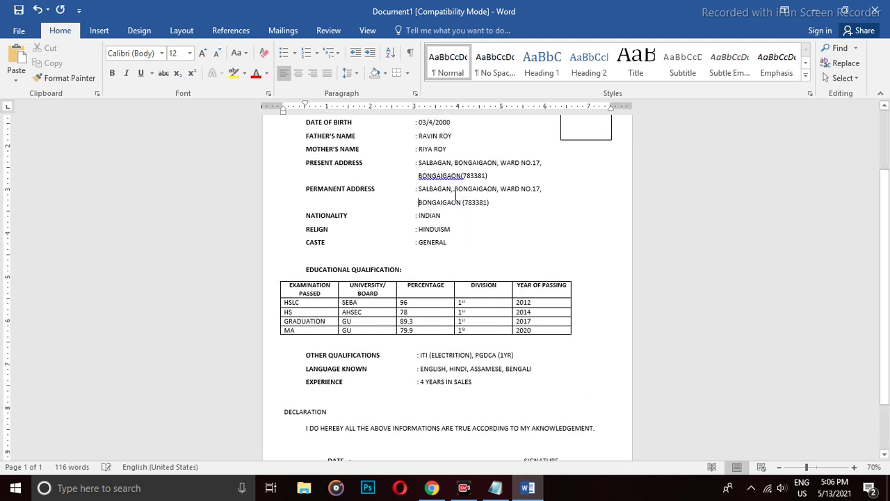
{"action": "right_click", "coordinate": [444, 175]}
{"action": "left_click", "coordinate": [506, 189]}
{"action": "scroll", "coordinate": [566, 203], "scroll_direction": "up", "scroll_amount": 3}
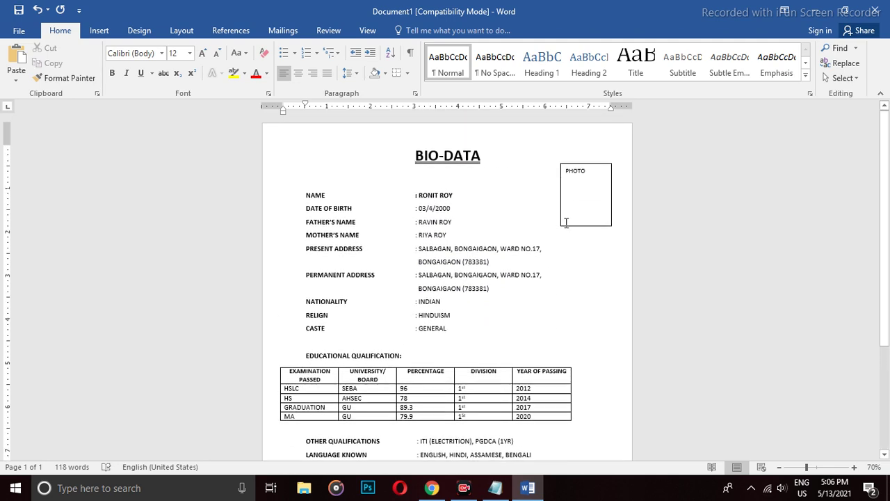
In Notepad, replace the stray text with 'NEXTVIDEO' and start a new line.
{"action": "key", "text": "alt+Tab"}
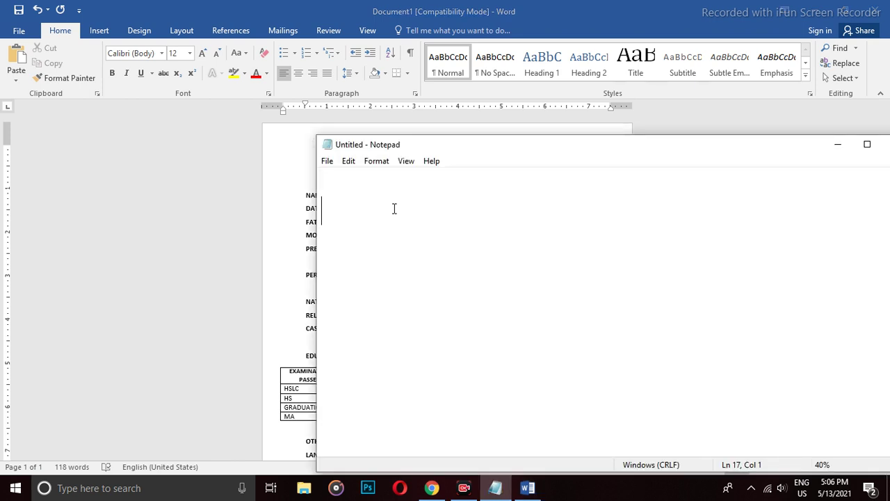
{"action": "type", "text": "AT"}
{"action": "key", "text": "BackSpace"}
{"action": "key", "text": "BackSpace"}
{"action": "key", "text": "BackSpace"}
{"action": "type", "text": "NEXT"}
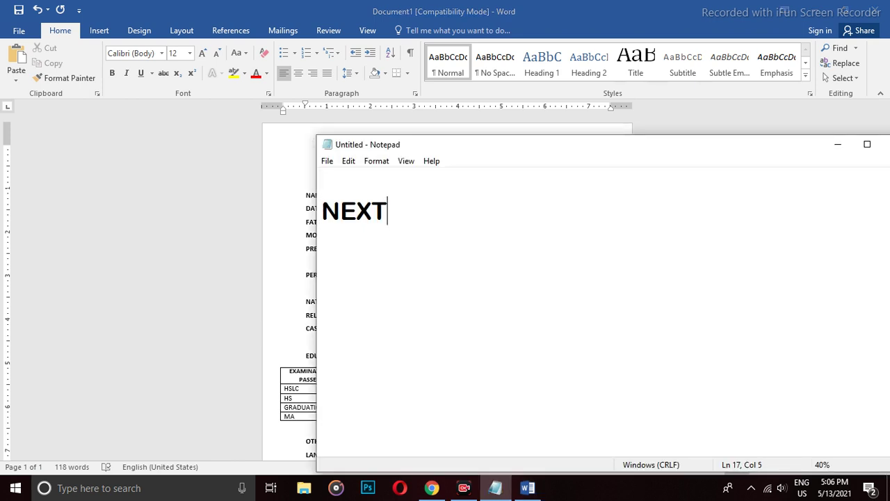
{"action": "type", "text": "VIDEO"}
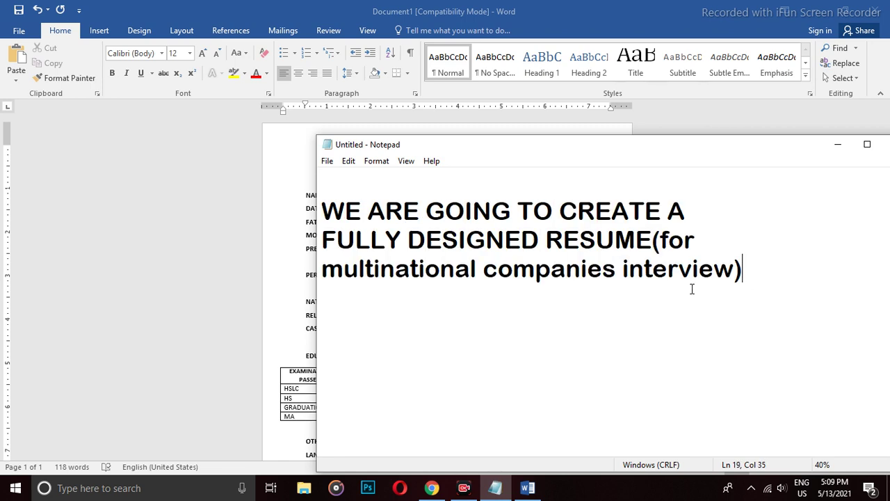
{"action": "key", "text": "Return"}
{"action": "key", "text": "Return"}
Highlight words in the title, including 'multinational companies' and 'interview)'.
{"action": "left_click_drag", "start_coordinate": [346, 210], "coordinate": [686, 210]}
{"action": "left_click_drag", "start_coordinate": [324, 239], "coordinate": [669, 240]}
{"action": "left_click", "coordinate": [787, 263]}
{"action": "left_click_drag", "start_coordinate": [331, 272], "coordinate": [617, 270]}
{"action": "double_click", "coordinate": [694, 270]}
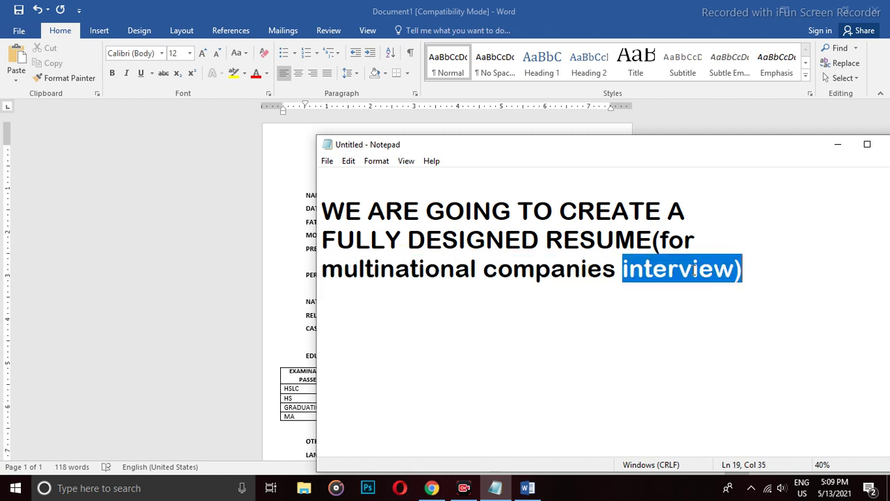